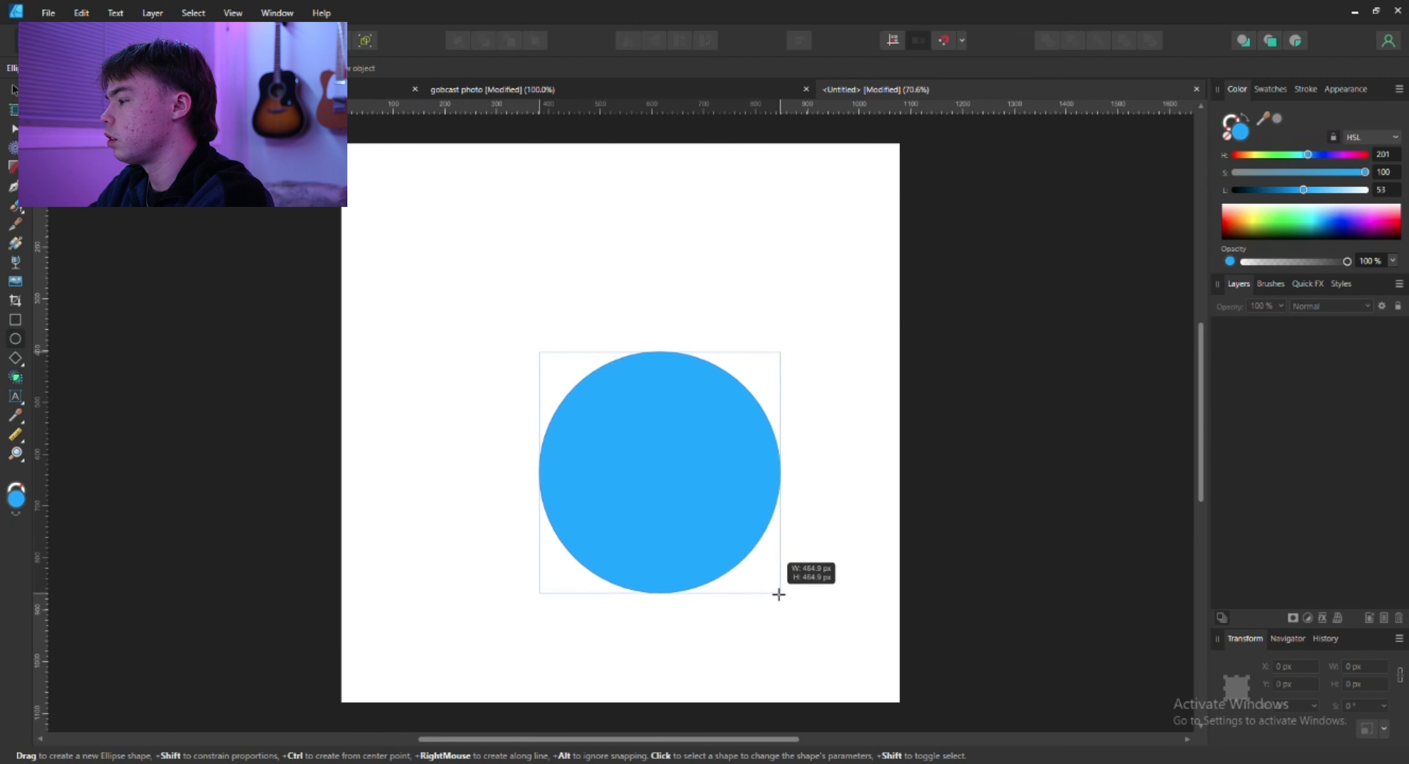
Draw a blue circle about 452 px in diameter in the lower middle of the page.
{"action": "left_click_drag", "start_coordinate": [640, 411], "coordinate": [653, 463]}
Paint freehand blue brush strokes resembling a large arrow from the page's upper-left area, on a new pixel layer above the circle.
{"action": "left_click", "coordinate": [54, 40]}
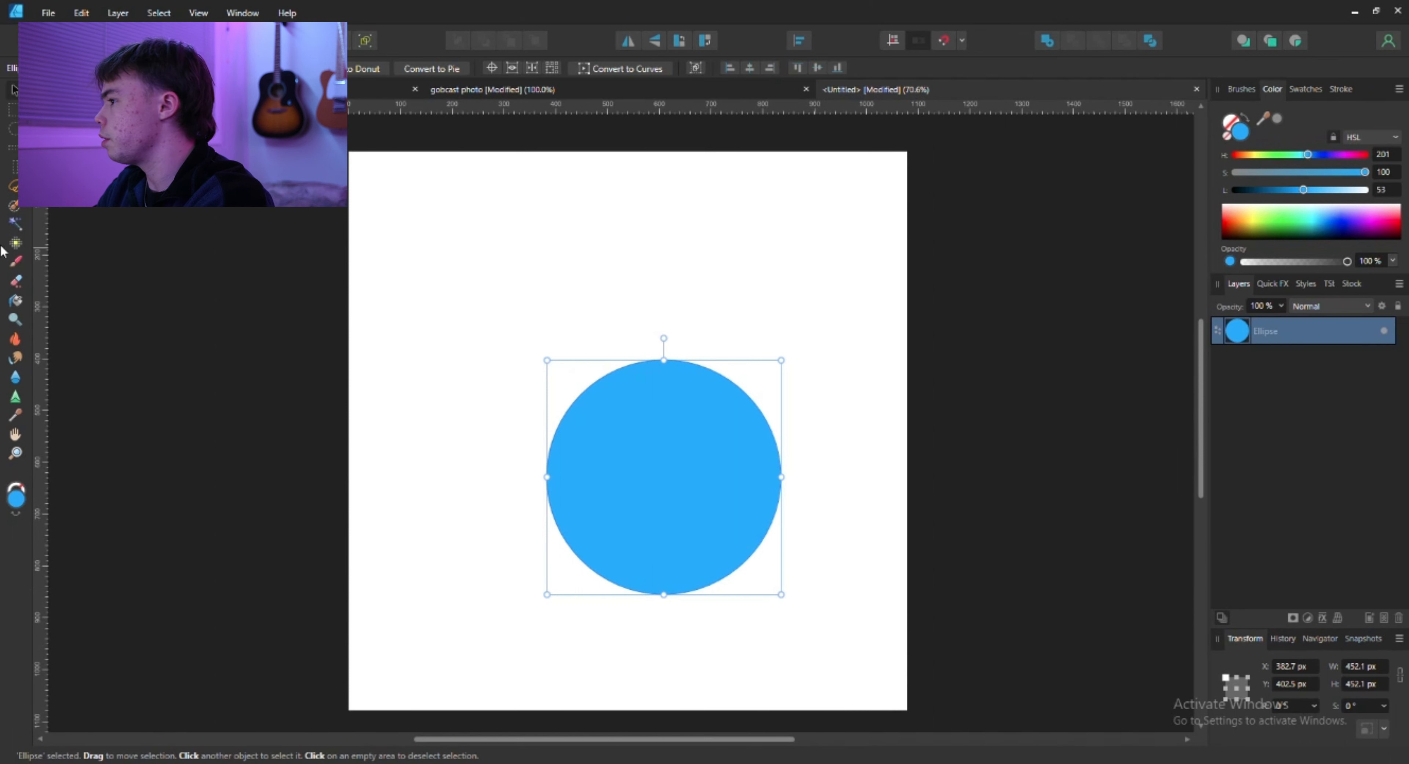
{"action": "left_click", "coordinate": [15, 261]}
{"action": "left_click", "coordinate": [465, 189]}
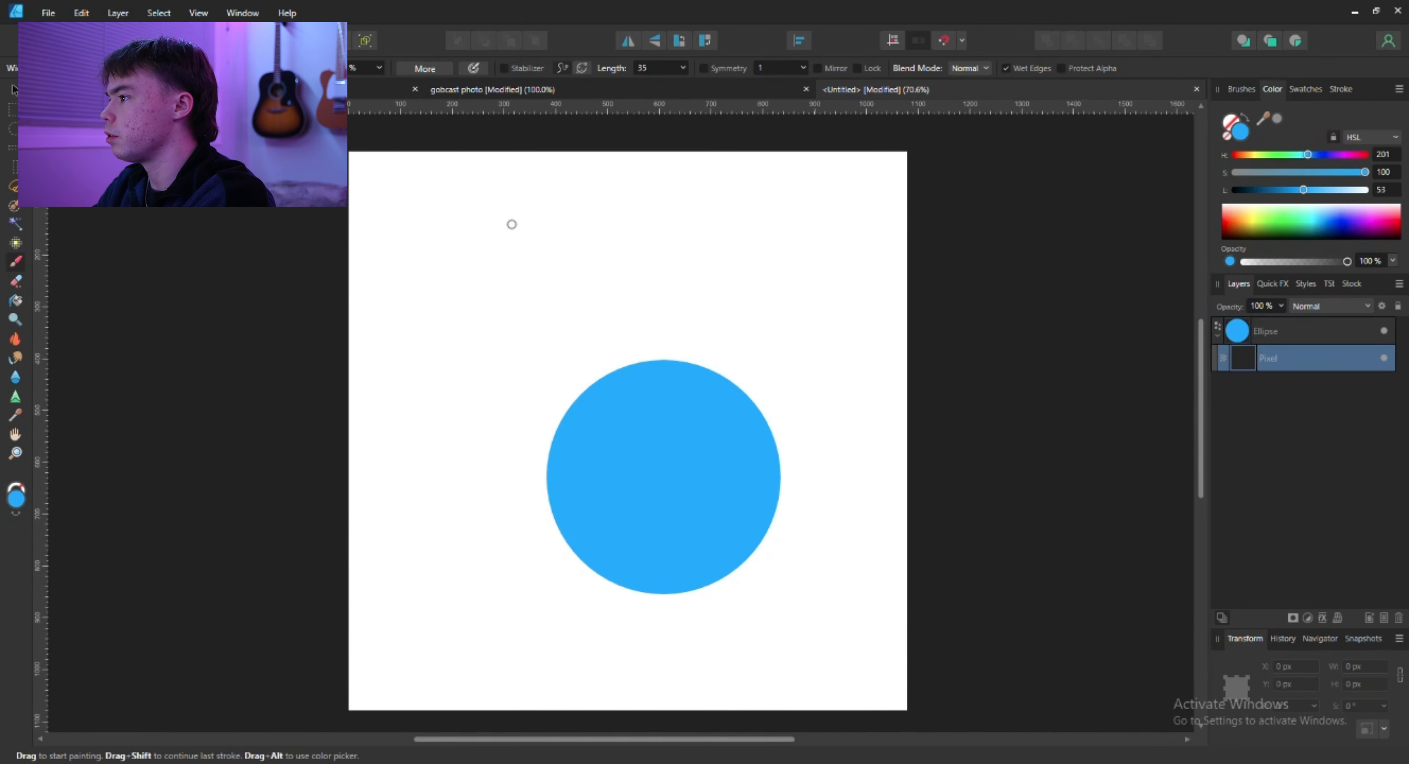
{"action": "key", "text": "ctrl+z"}
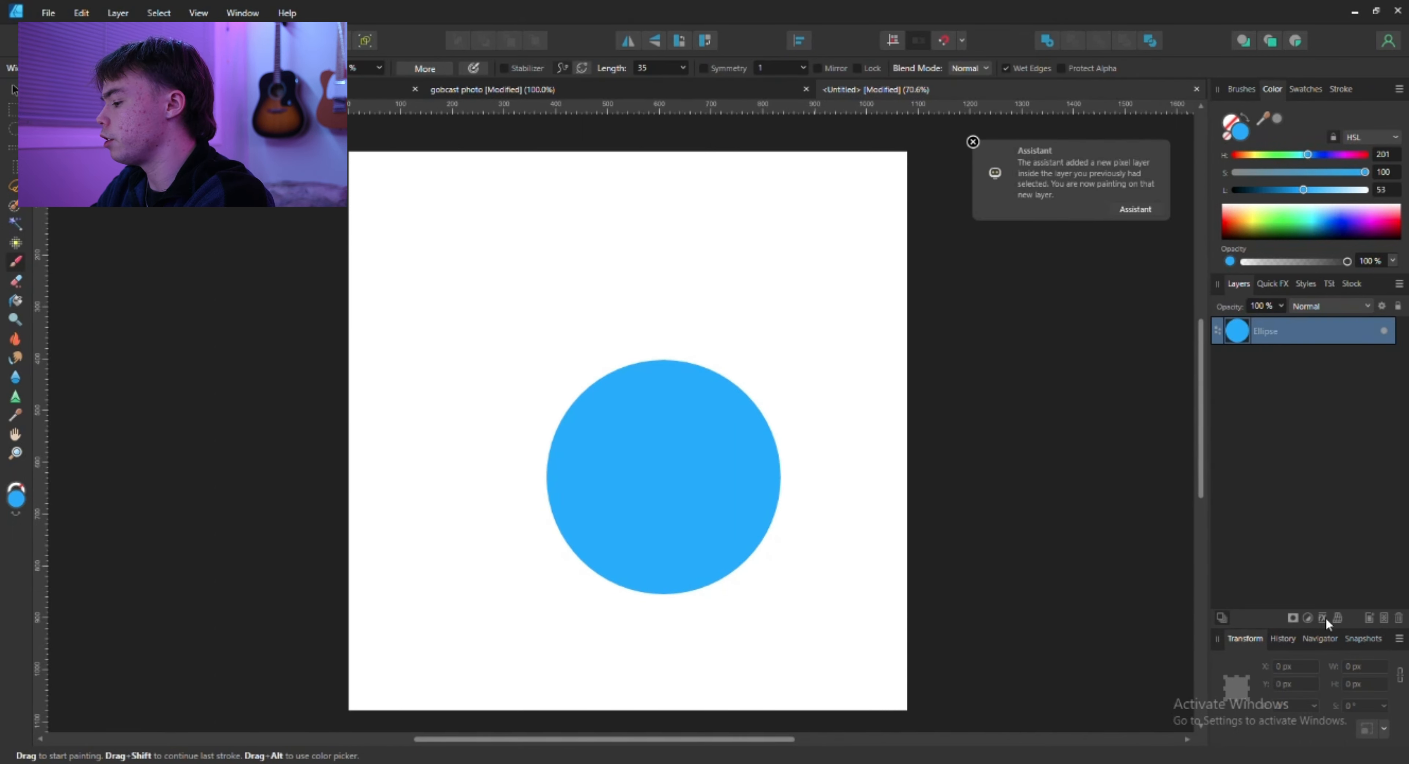
{"action": "left_click", "coordinate": [1384, 617]}
{"action": "left_click_drag", "start_coordinate": [459, 177], "coordinate": [509, 232]}
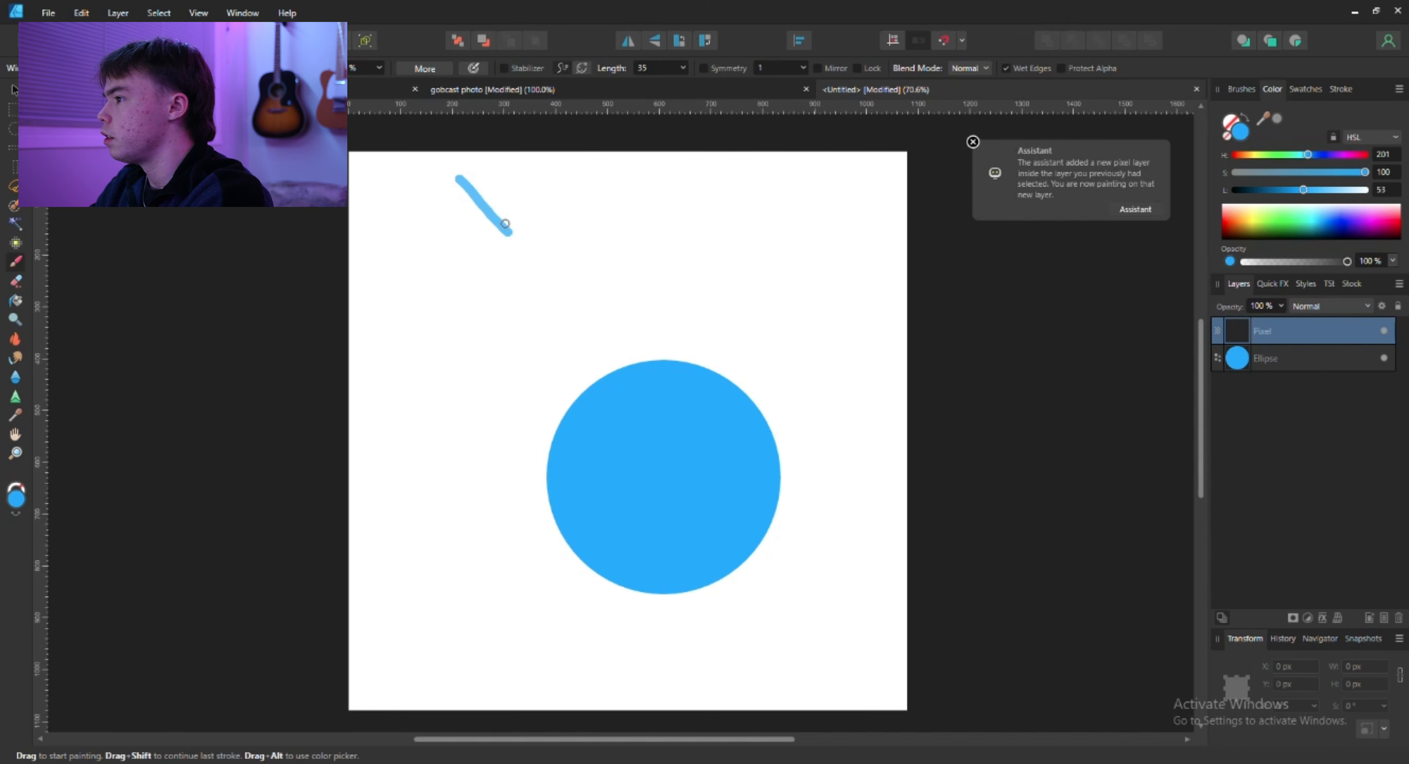
{"action": "mouse_move", "coordinate": [404, 208]}
{"action": "left_mouse_down"}
{"action": "mouse_move", "coordinate": [444, 254]}
{"action": "mouse_move", "coordinate": [410, 284]}
{"action": "mouse_move", "coordinate": [523, 304]}
{"action": "mouse_move", "coordinate": [543, 212]}
{"action": "mouse_move", "coordinate": [520, 225]}
{"action": "mouse_move", "coordinate": [590, 253]}
{"action": "mouse_move", "coordinate": [747, 379]}
{"action": "left_mouse_up"}
{"action": "mouse_move", "coordinate": [408, 286]}
{"action": "left_mouse_down"}
{"action": "mouse_move", "coordinate": [463, 445]}
{"action": "mouse_move", "coordinate": [485, 587]}
{"action": "left_mouse_up"}
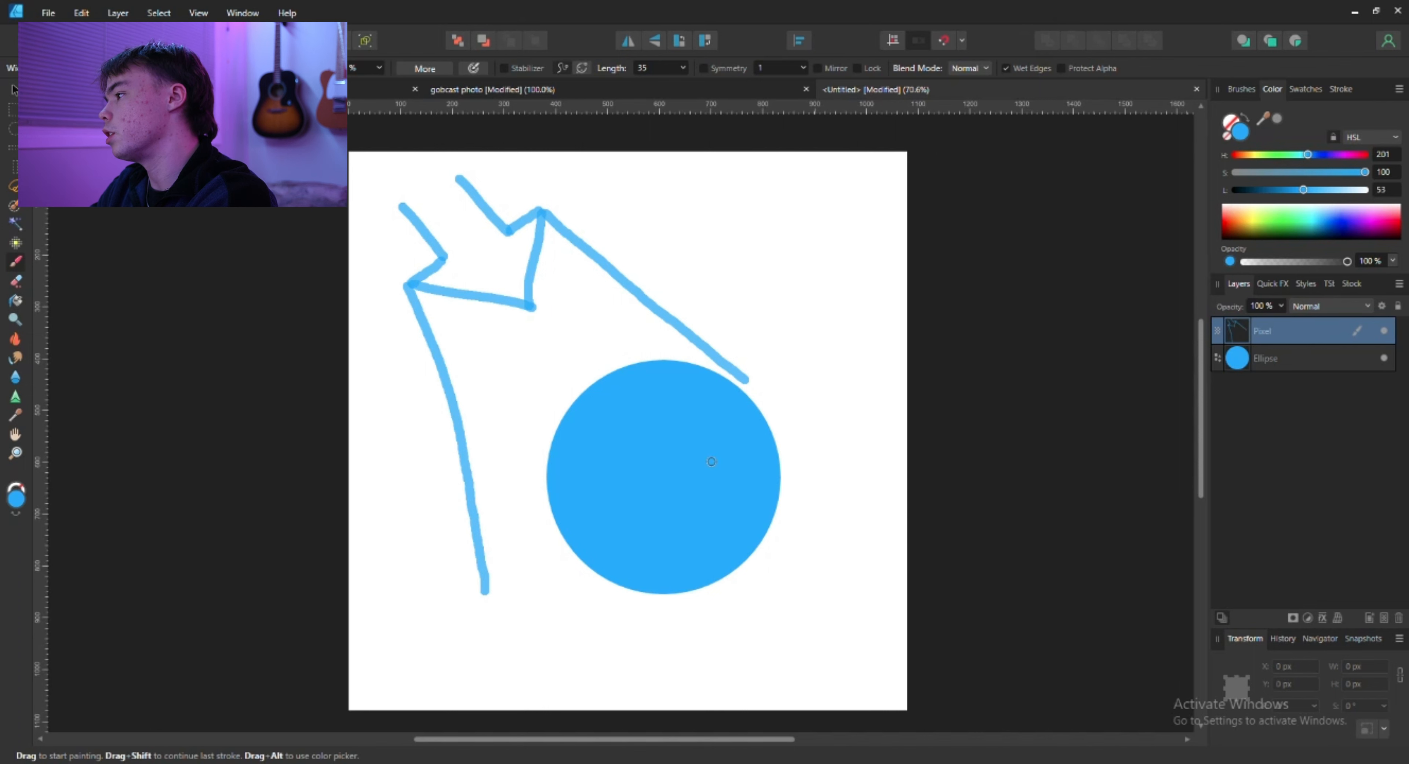
Draw a closed crescent-shaped Pen curve inside the upper-left part of the circle, layered directly above the ellipse.
{"action": "left_click", "coordinate": [28, 41]}
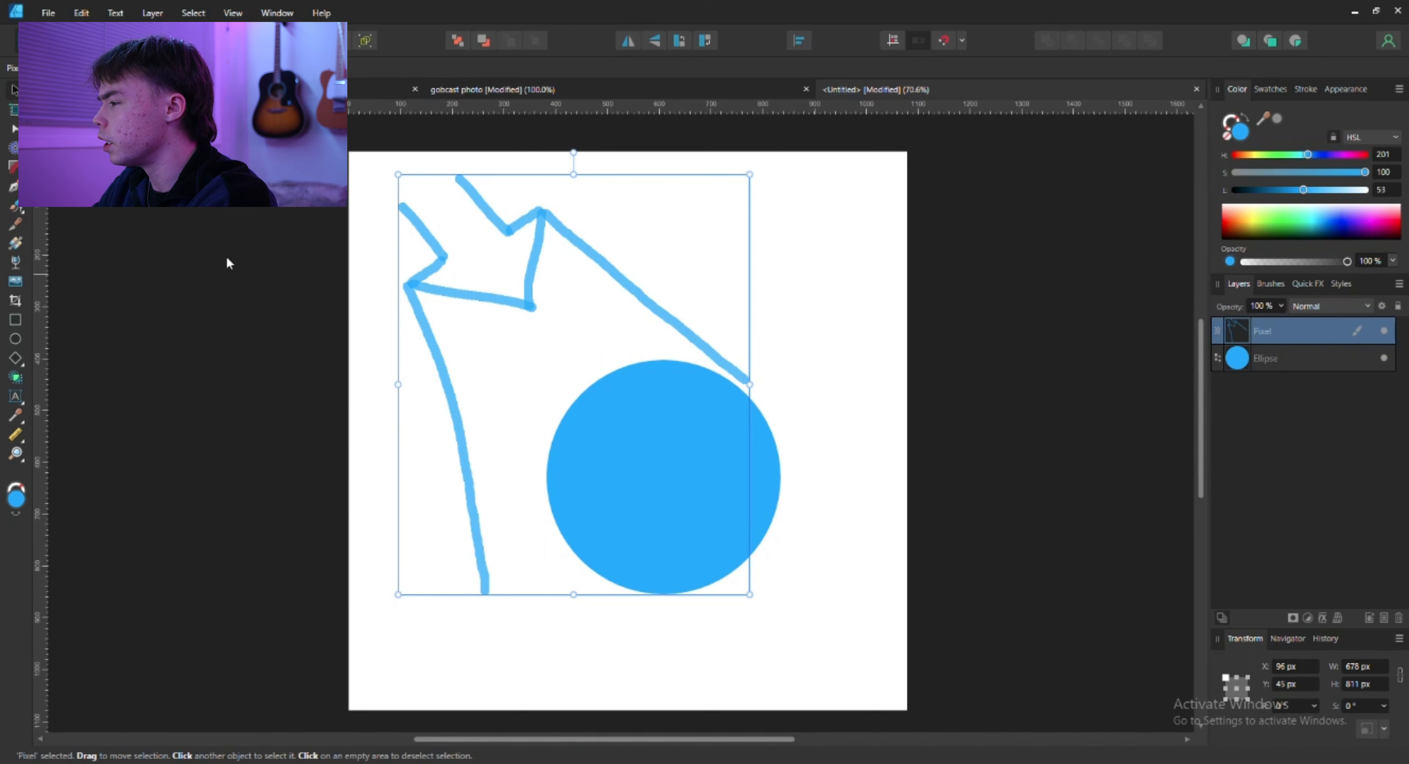
{"action": "left_click", "coordinate": [13, 189]}
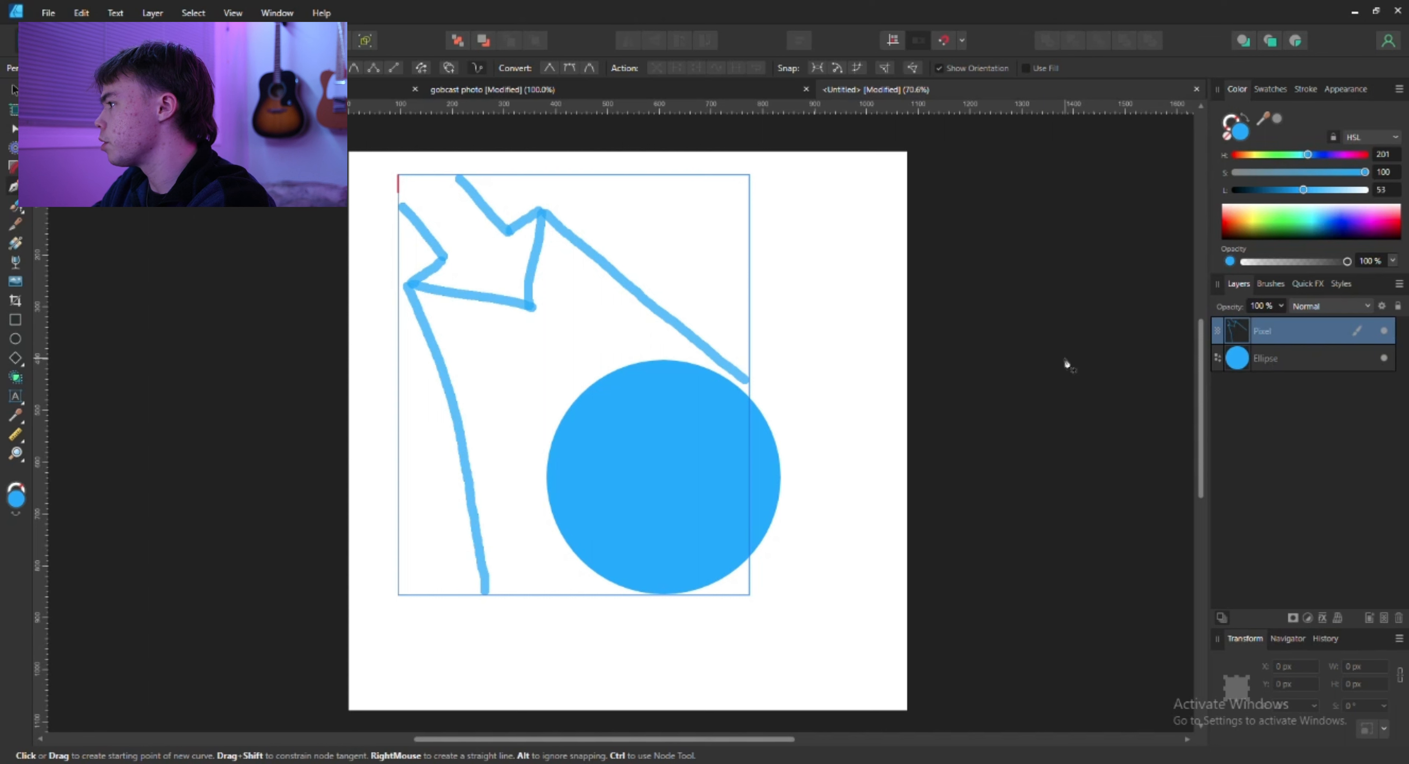
{"action": "left_click", "coordinate": [1292, 366]}
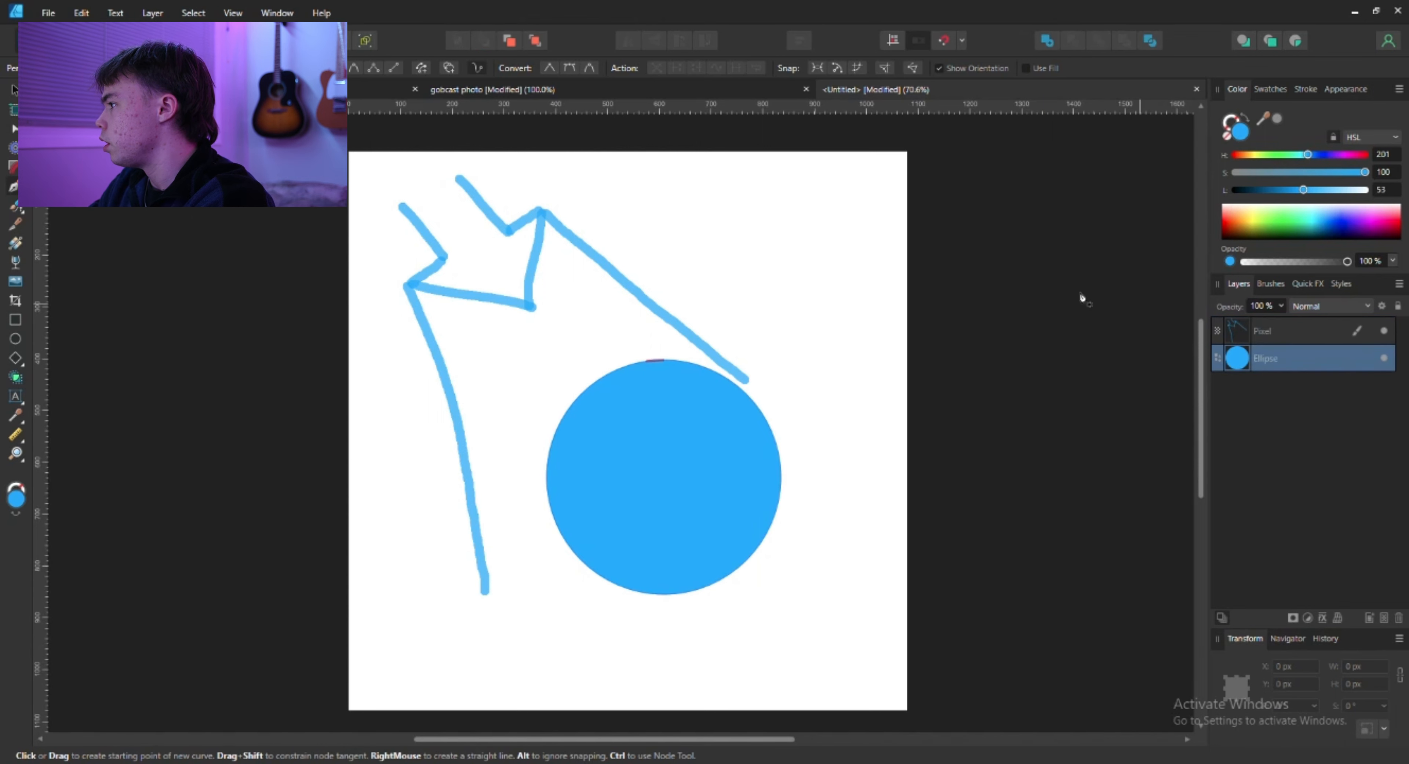
{"action": "left_click", "coordinate": [748, 413]}
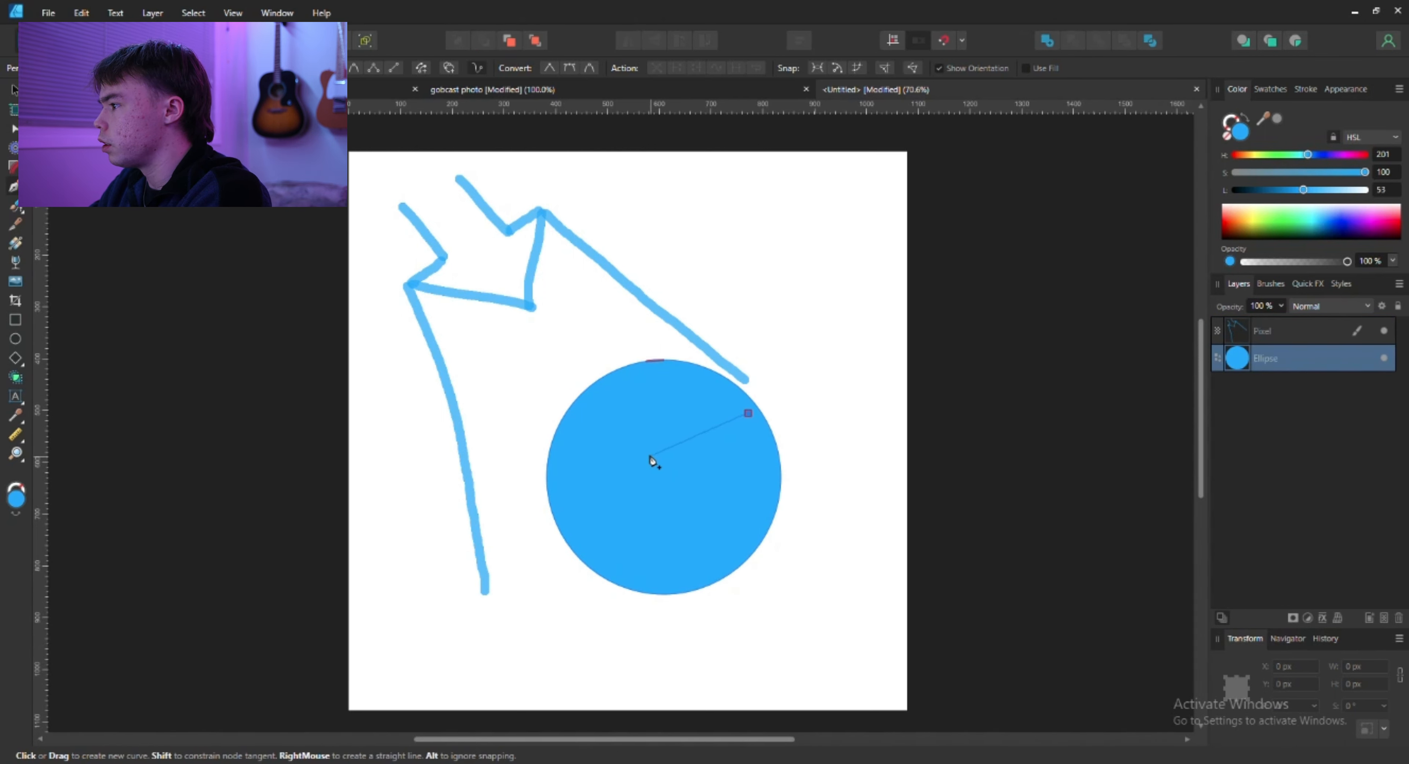
{"action": "left_click_drag", "start_coordinate": [595, 552], "coordinate": [600, 664]}
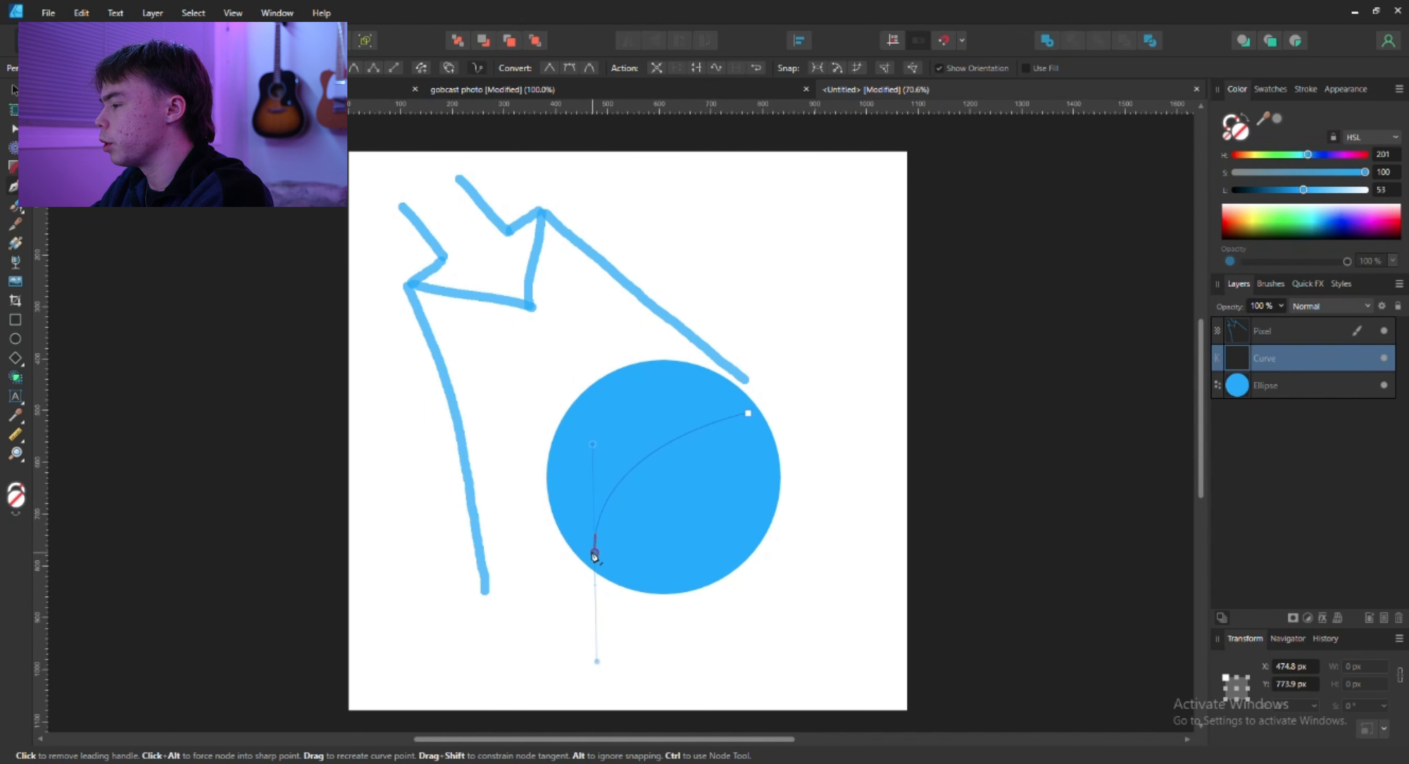
{"action": "mouse_move", "coordinate": [594, 397]}
{"action": "left_mouse_down"}
{"action": "mouse_move", "coordinate": [670, 324]}
{"action": "mouse_move", "coordinate": [652, 317]}
{"action": "mouse_move", "coordinate": [591, 399]}
{"action": "left_mouse_up"}
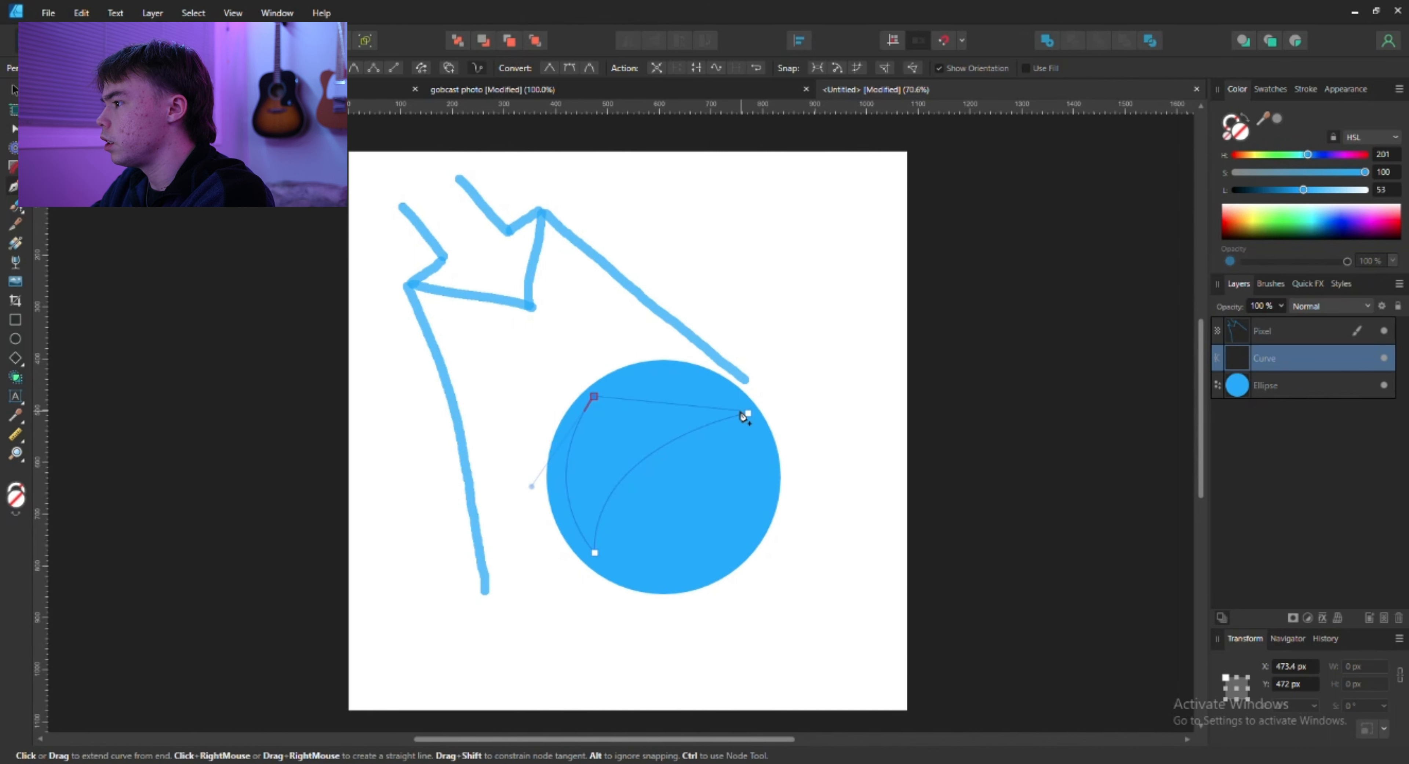
{"action": "left_click", "coordinate": [748, 413]}
{"action": "left_click_drag", "start_coordinate": [801, 465], "coordinate": [821, 496]}
Fill the crescent with the blue sampled from the circle and shift its hue to 183.
{"action": "left_click_drag", "start_coordinate": [1263, 118], "coordinate": [656, 474]}
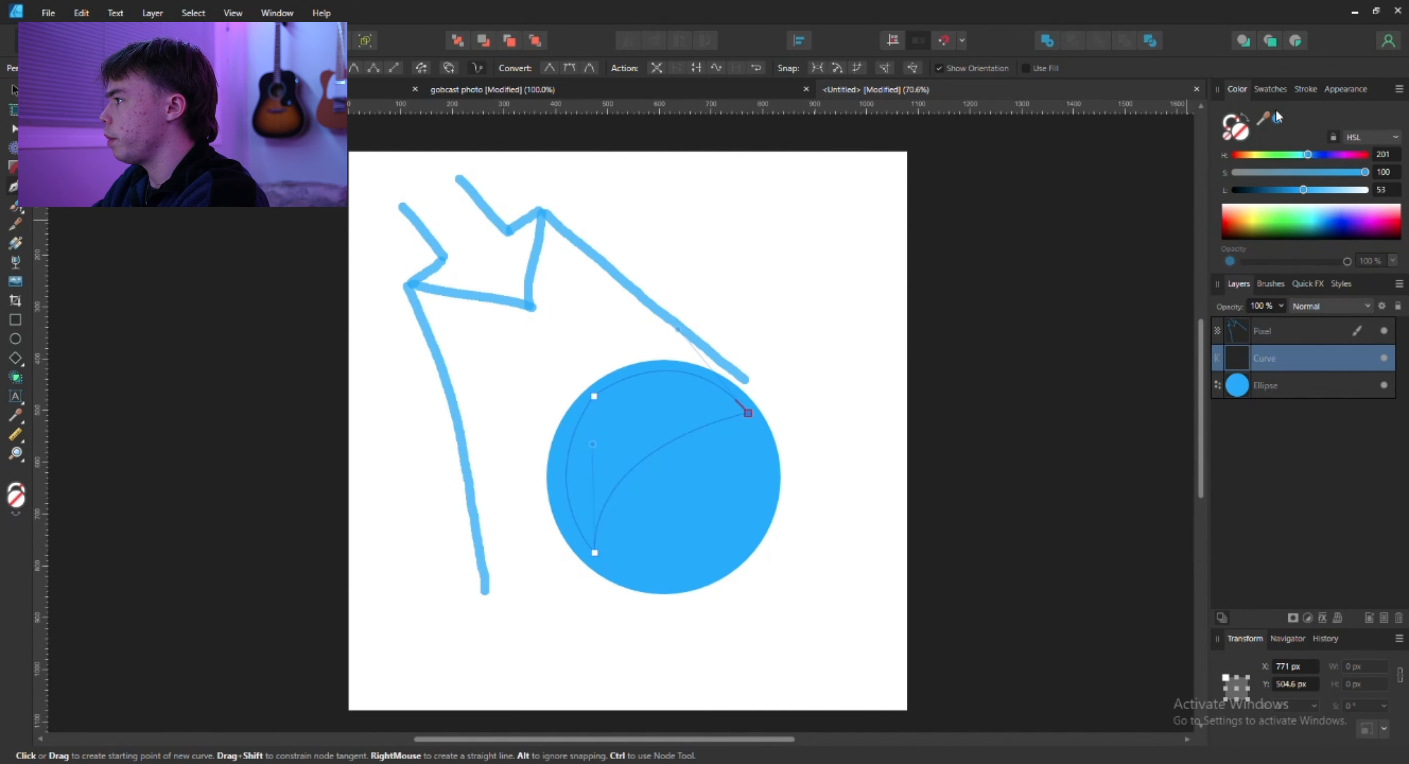
{"action": "left_click", "coordinate": [1278, 121]}
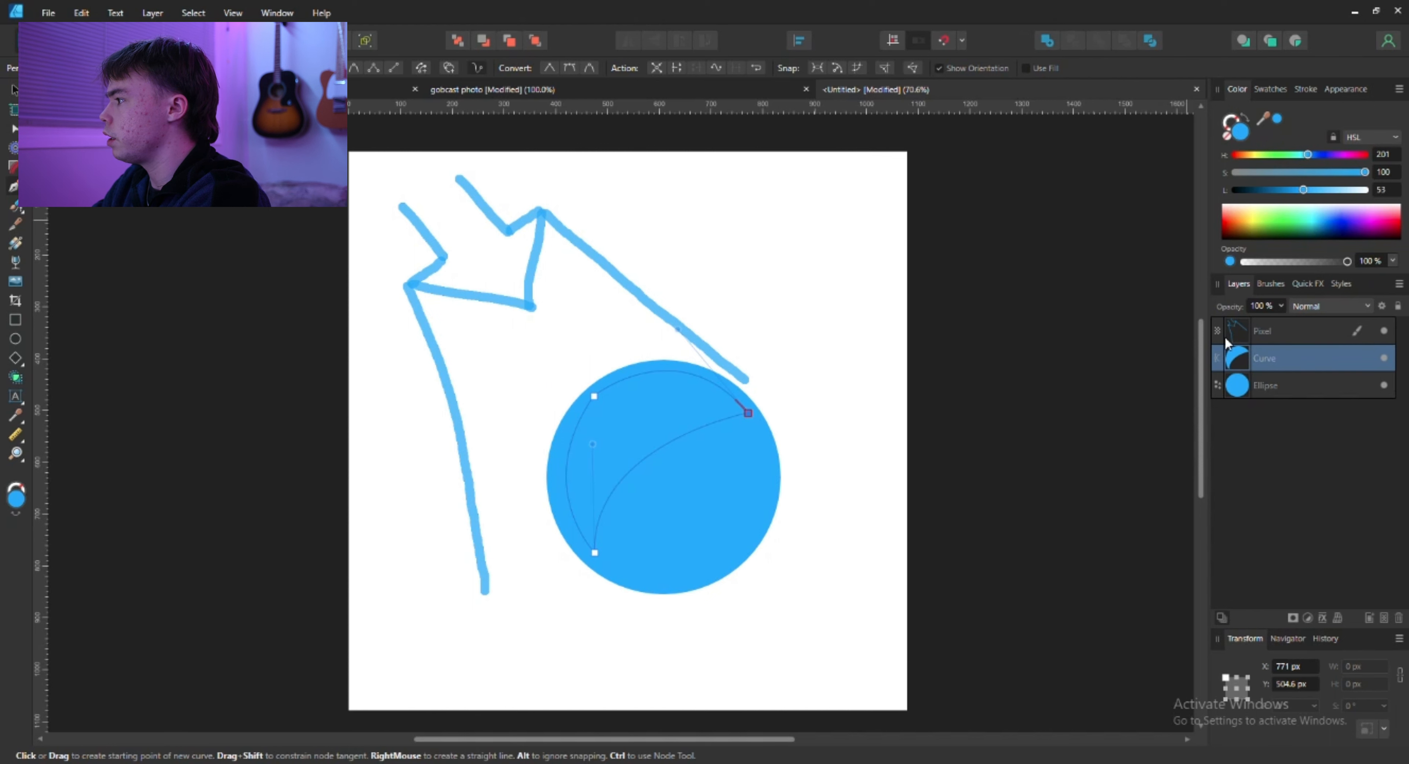
{"action": "left_click_drag", "start_coordinate": [1308, 156], "coordinate": [1301, 159]}
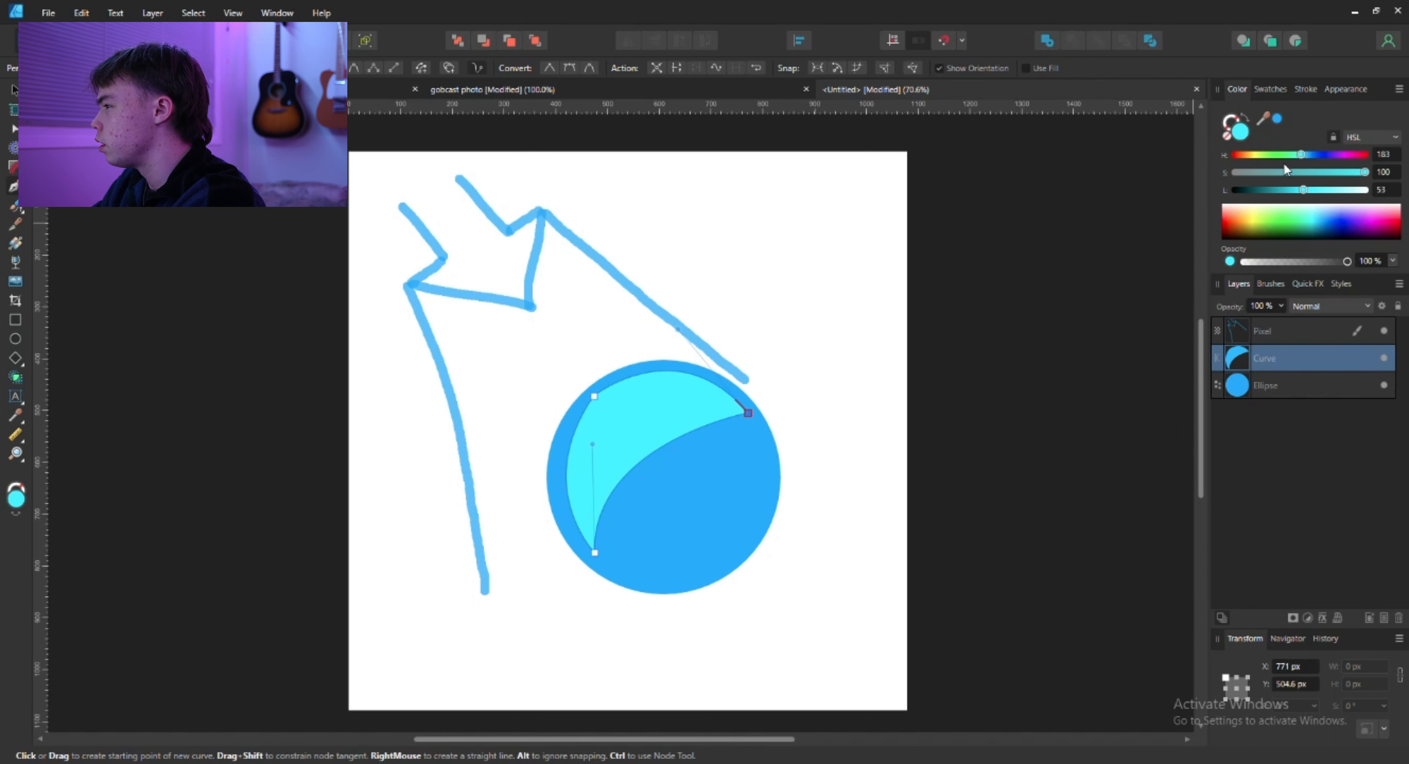
Apply a Gaussian Blur layer effect with a 40.6 px radius to the cyan crescent.
{"action": "left_click", "coordinate": [1321, 618]}
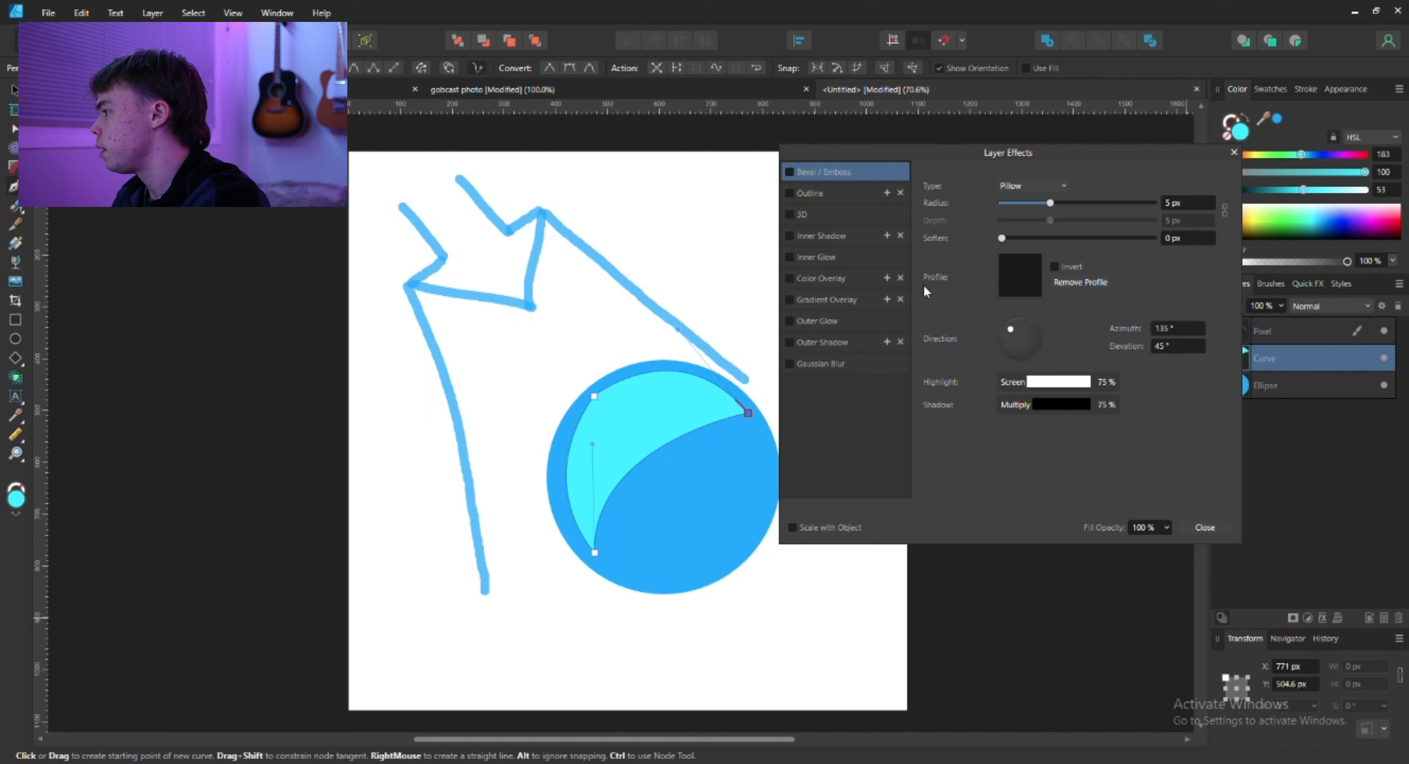
{"action": "left_click", "coordinate": [832, 364]}
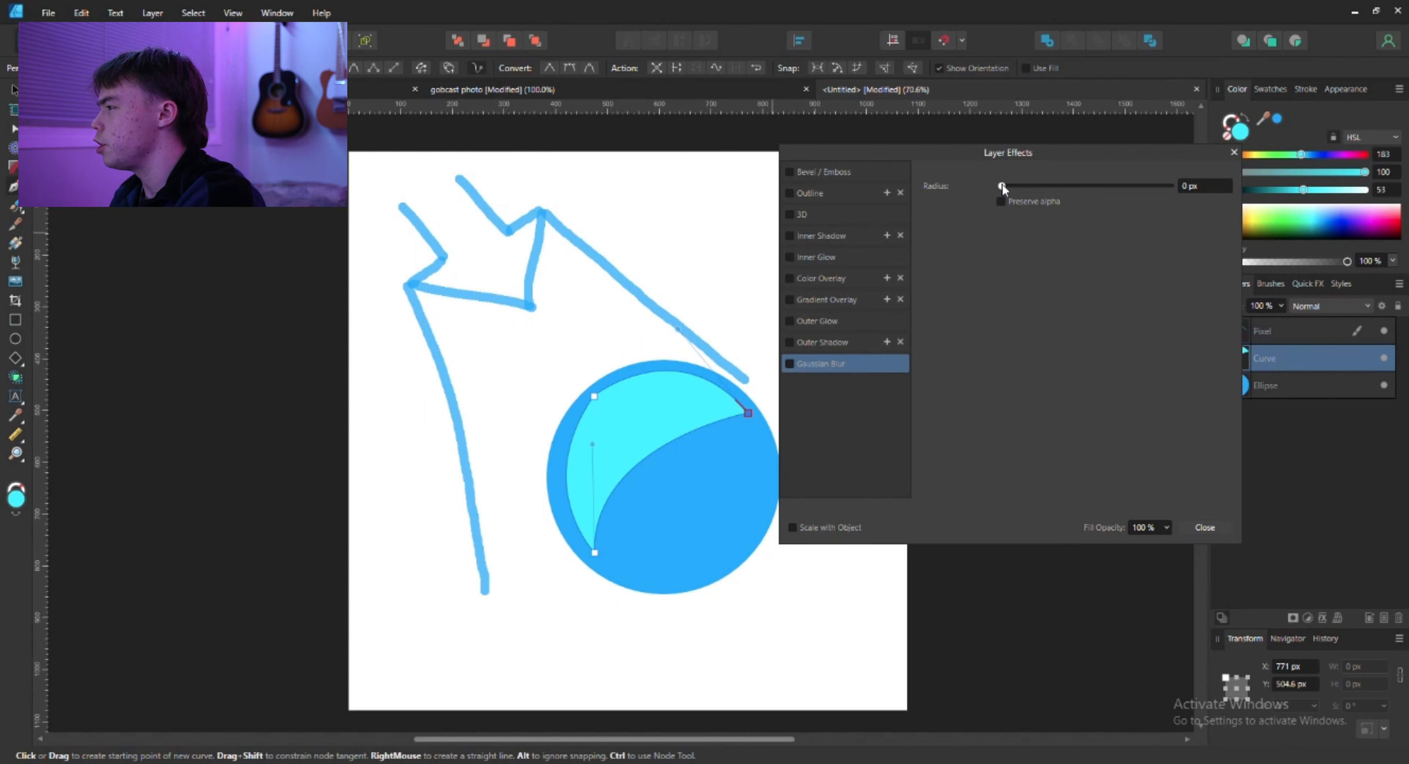
{"action": "left_click_drag", "start_coordinate": [1002, 185], "coordinate": [1132, 222]}
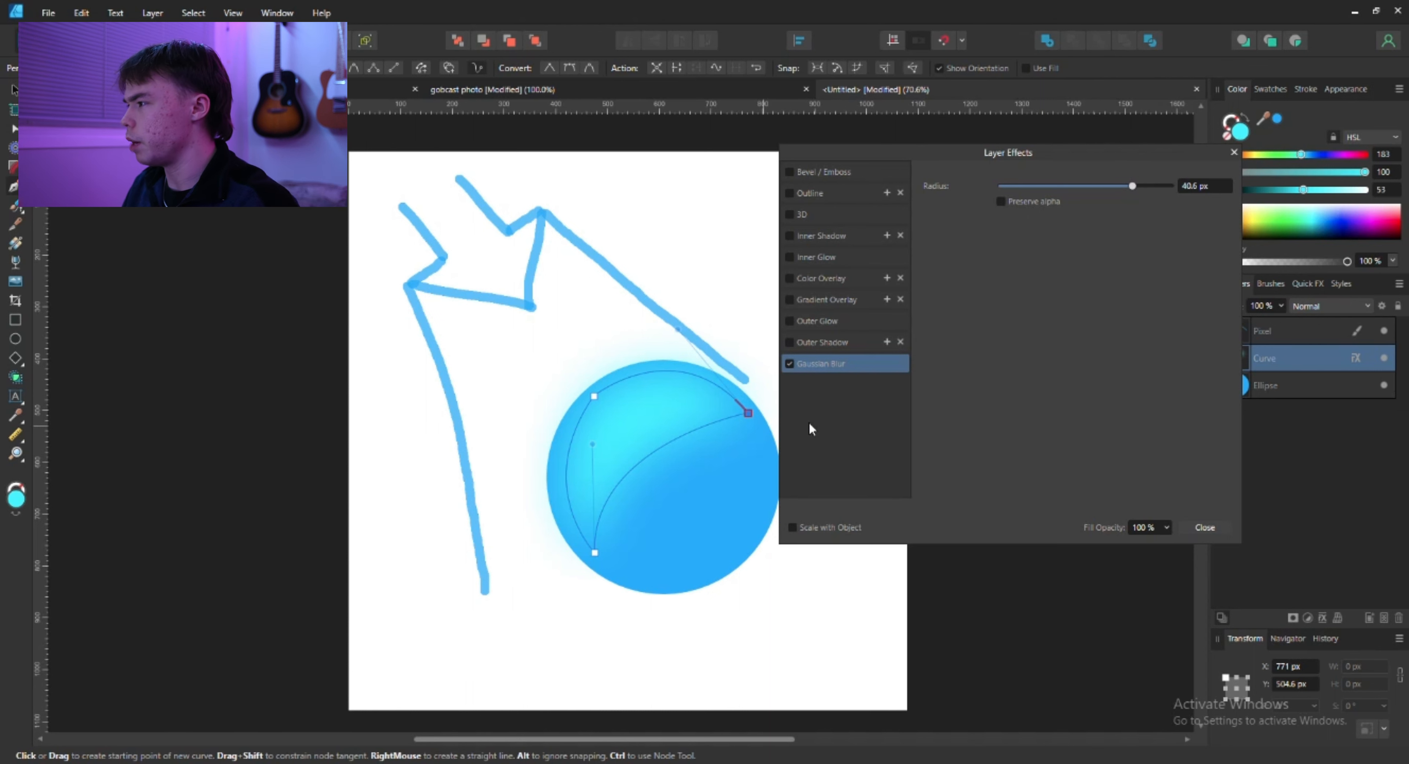
{"action": "left_click", "coordinate": [1200, 530]}
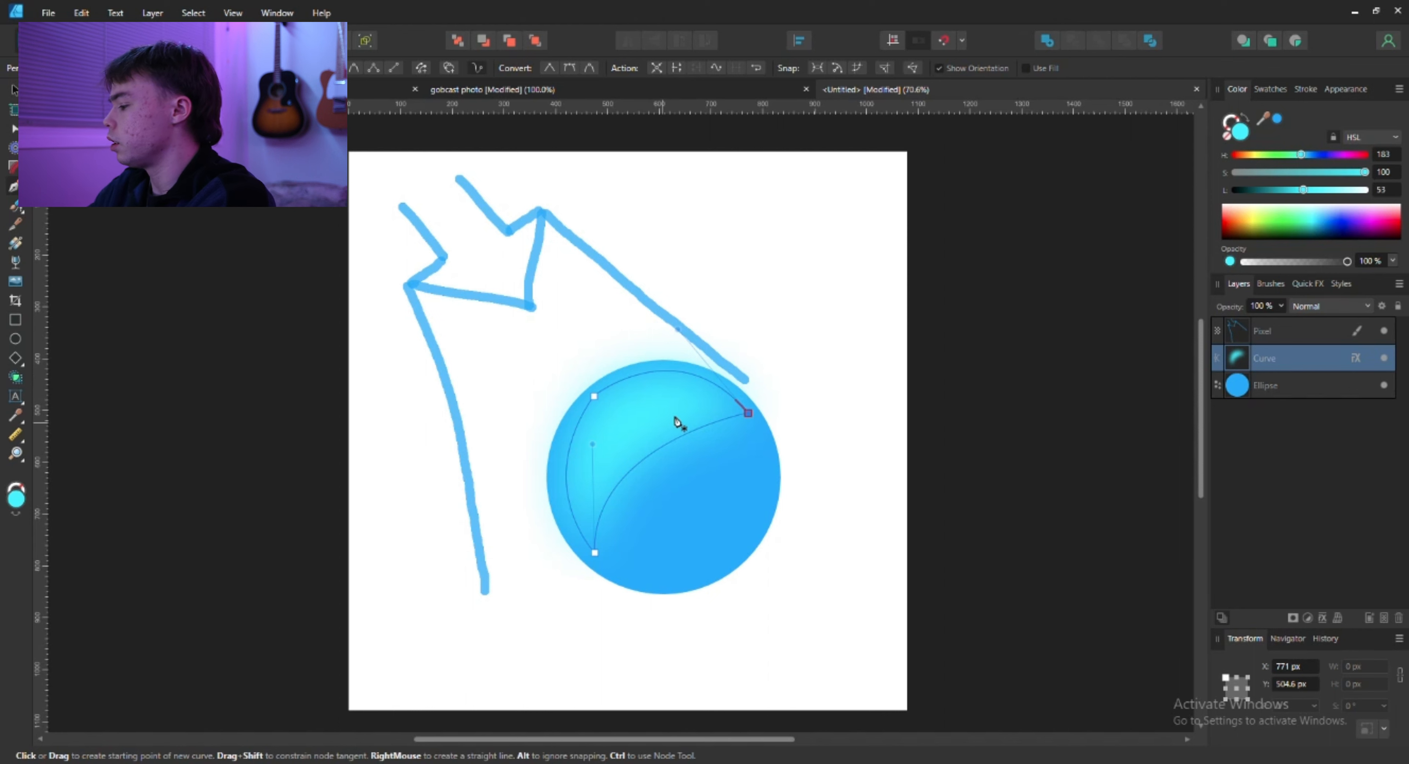
Draw a second, narrower closed crescent with the Pen tool over the blurred highlight in the circle's upper left.
{"action": "key", "text": "v"}
{"action": "key", "text": "p"}
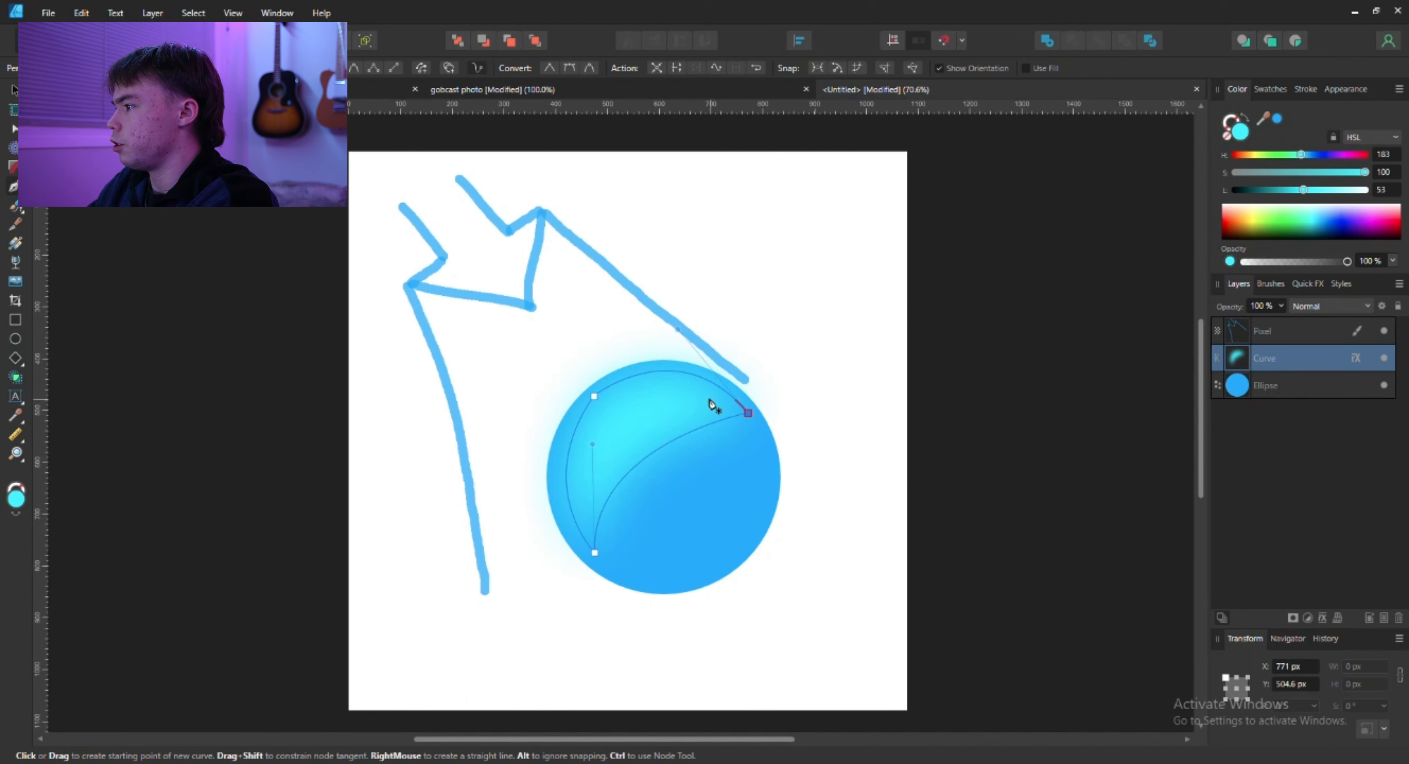
{"action": "left_click", "coordinate": [718, 395]}
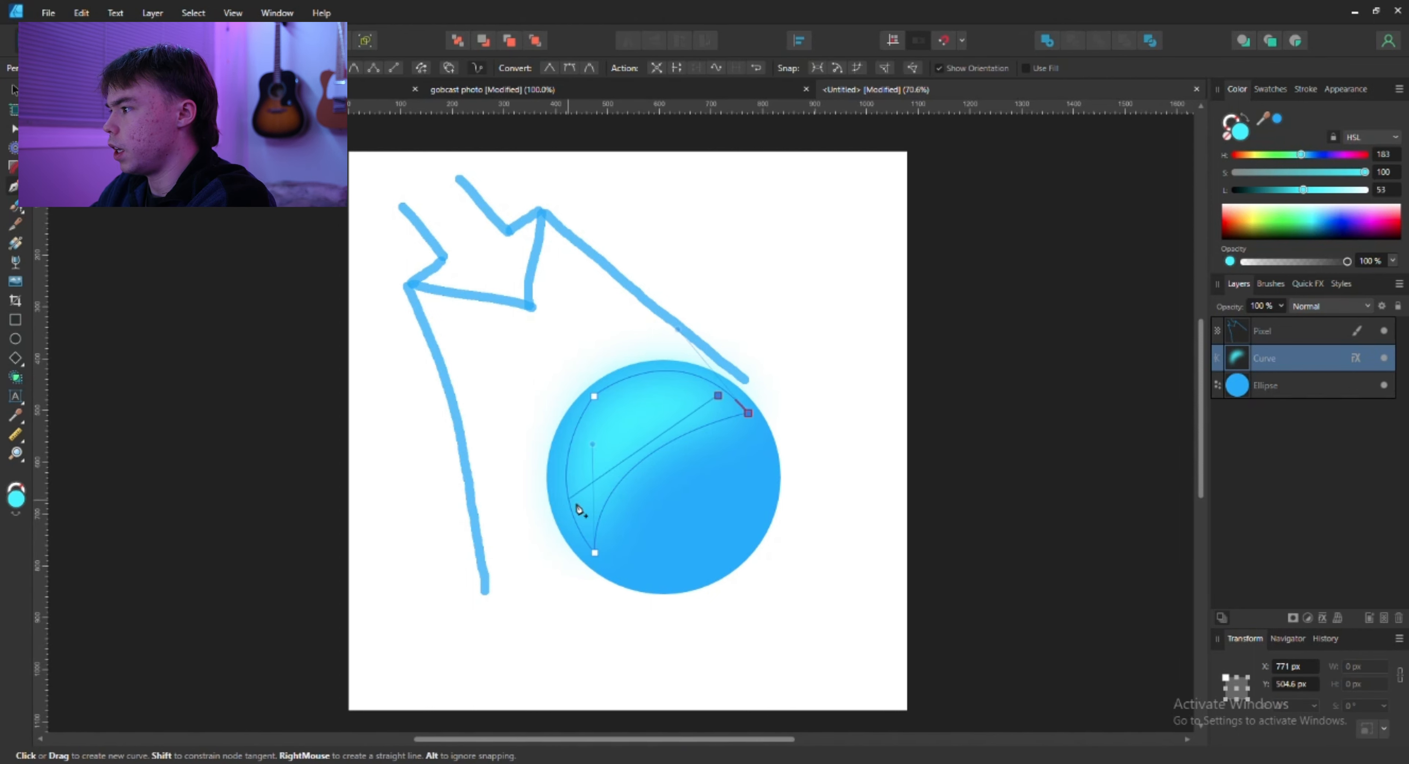
{"action": "left_click_drag", "start_coordinate": [581, 502], "coordinate": [575, 582]}
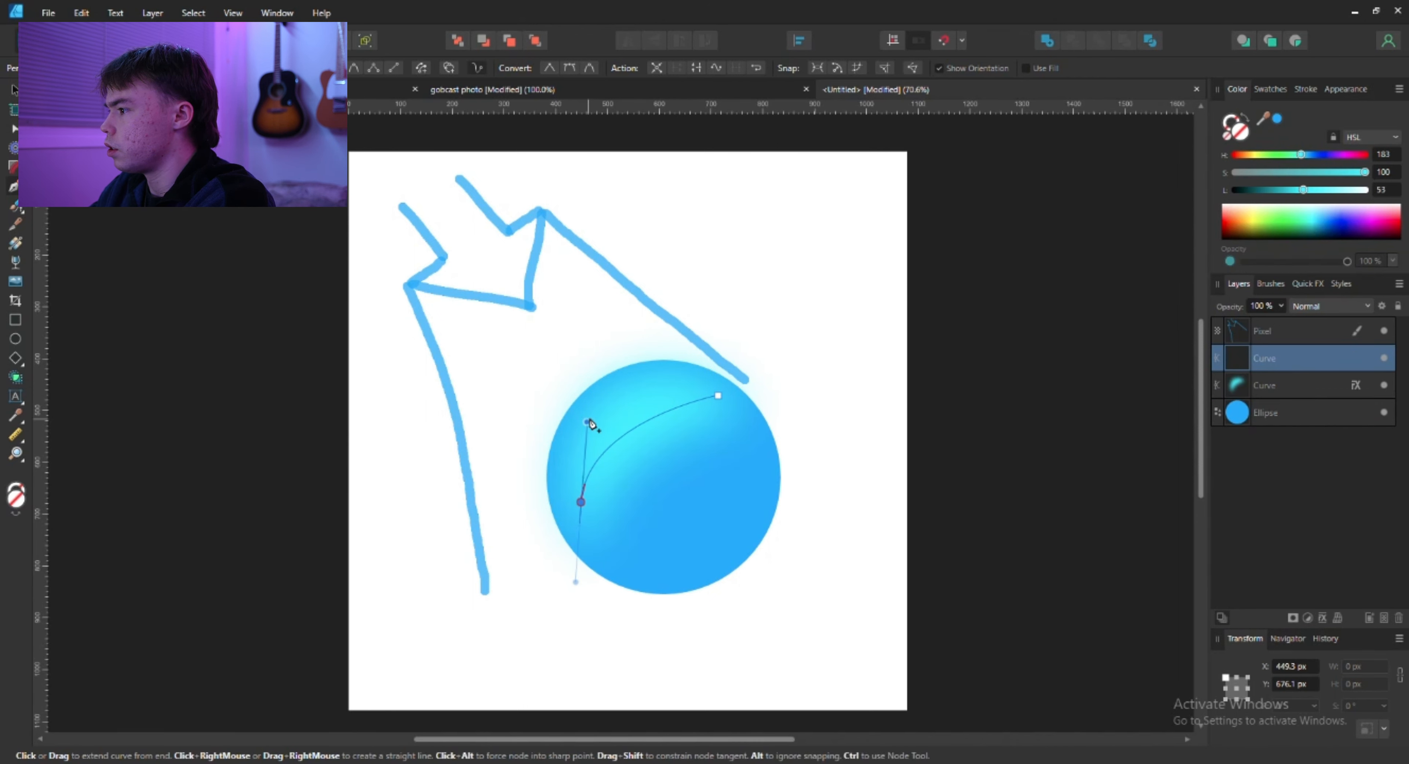
{"action": "left_click_drag", "start_coordinate": [595, 405], "coordinate": [783, 419]}
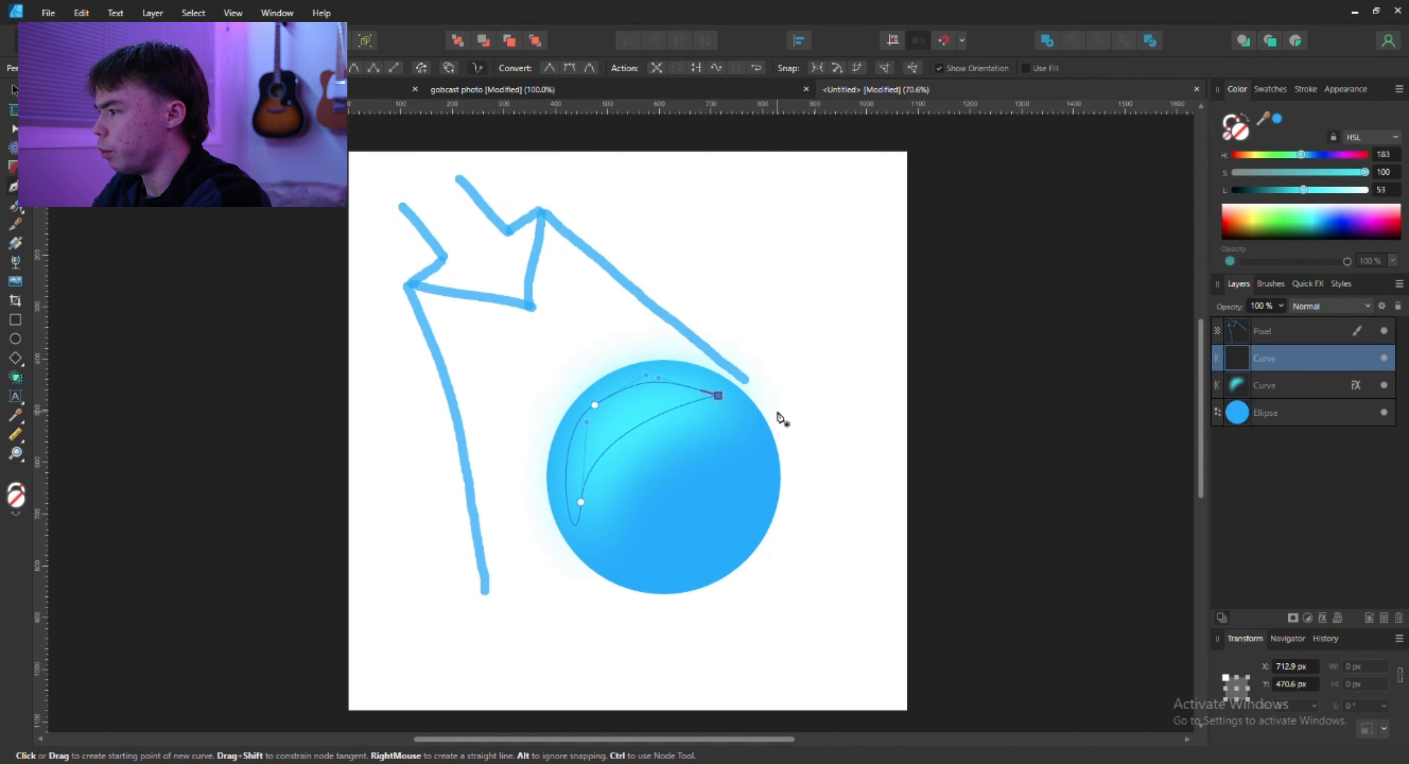
Shift the narrower crescent slightly up and reshape its nodes and handles to follow the circle's upper-left edge.
{"action": "key", "text": "a"}
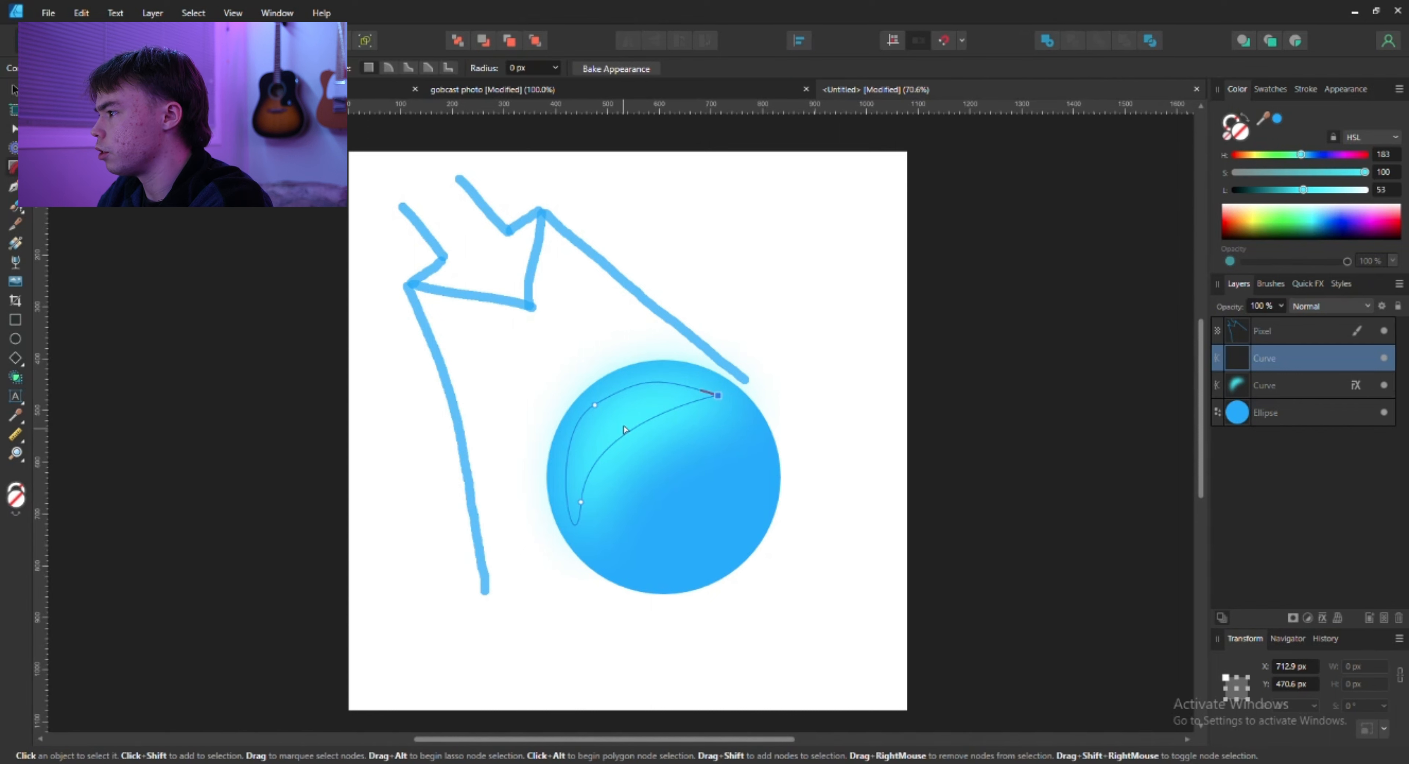
{"action": "key", "text": "p"}
{"action": "key", "text": "v"}
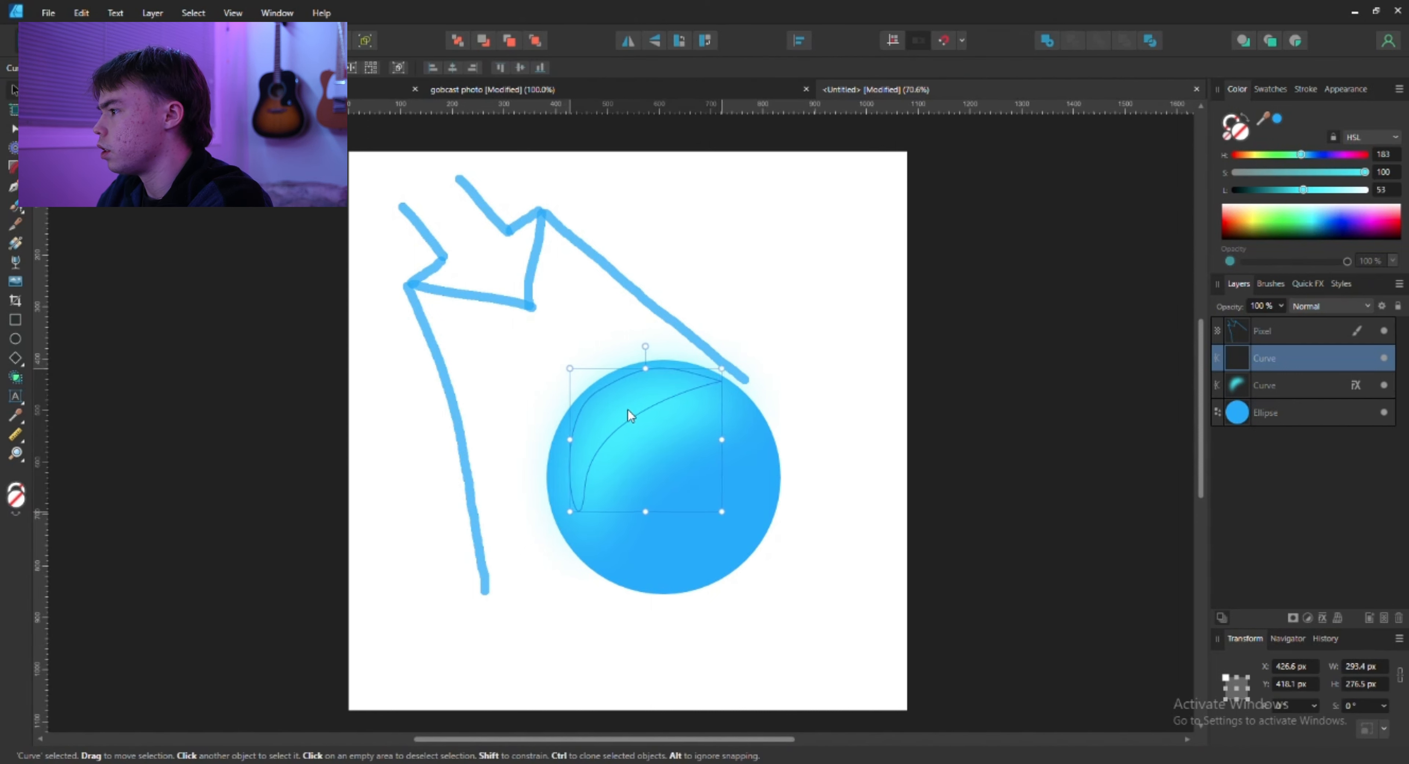
{"action": "key", "text": "a"}
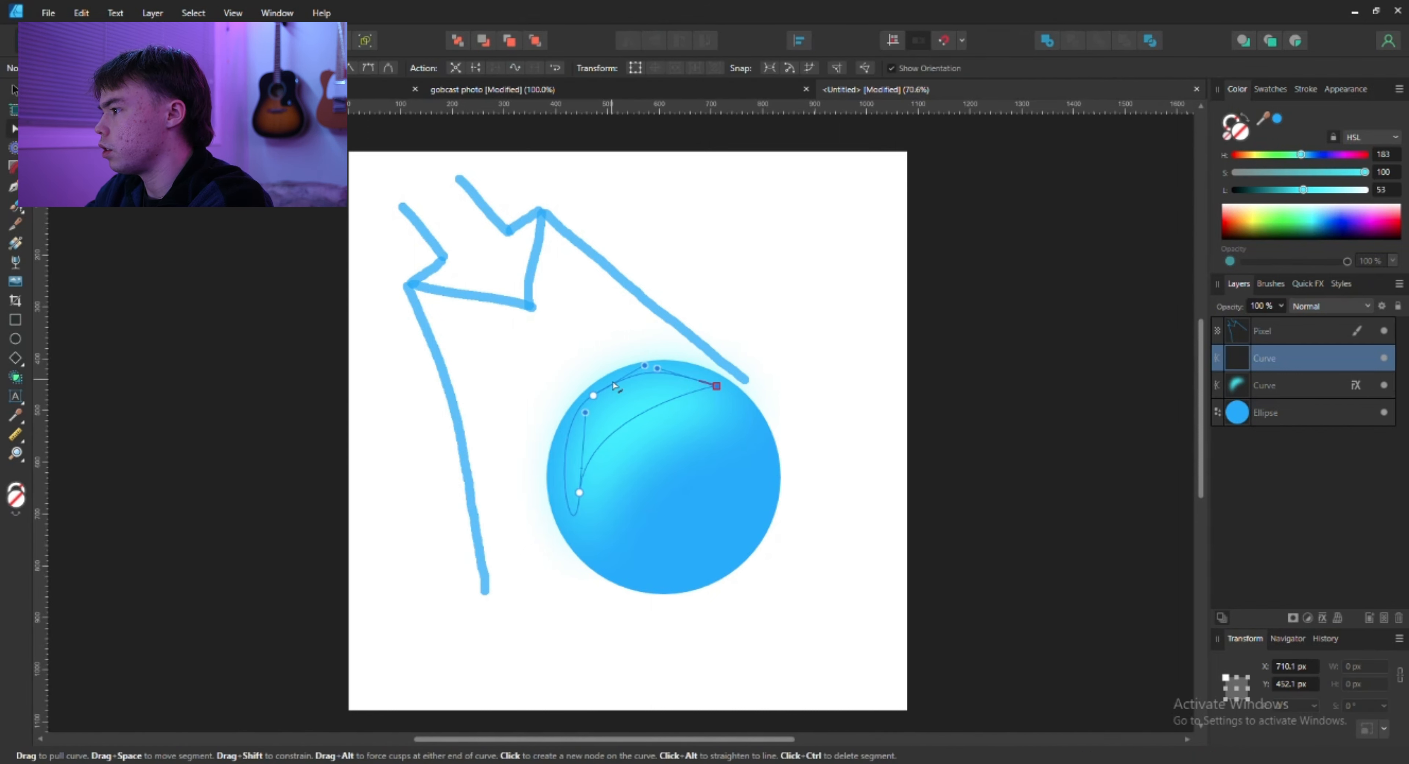
{"action": "left_click_drag", "start_coordinate": [656, 370], "coordinate": [627, 368]}
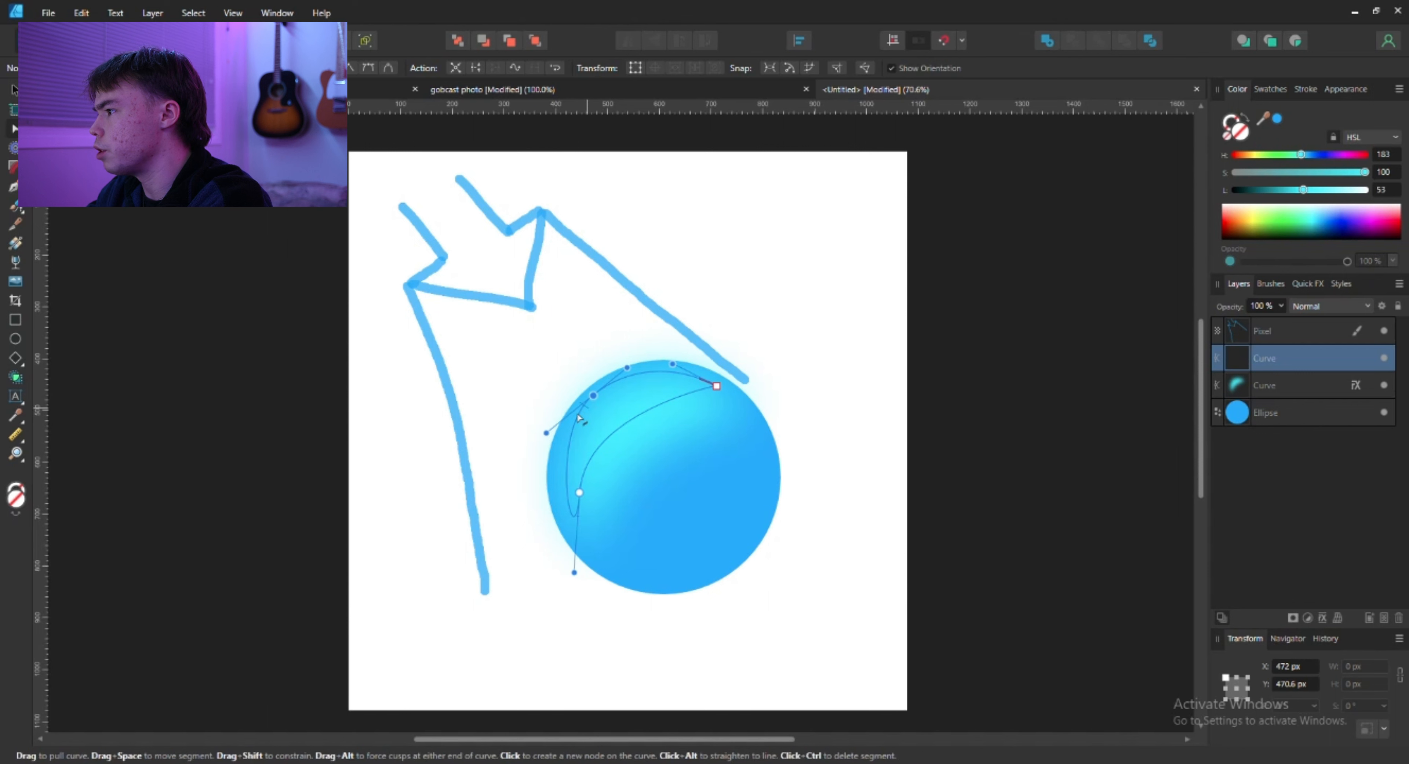
{"action": "left_click_drag", "start_coordinate": [585, 412], "coordinate": [523, 450]}
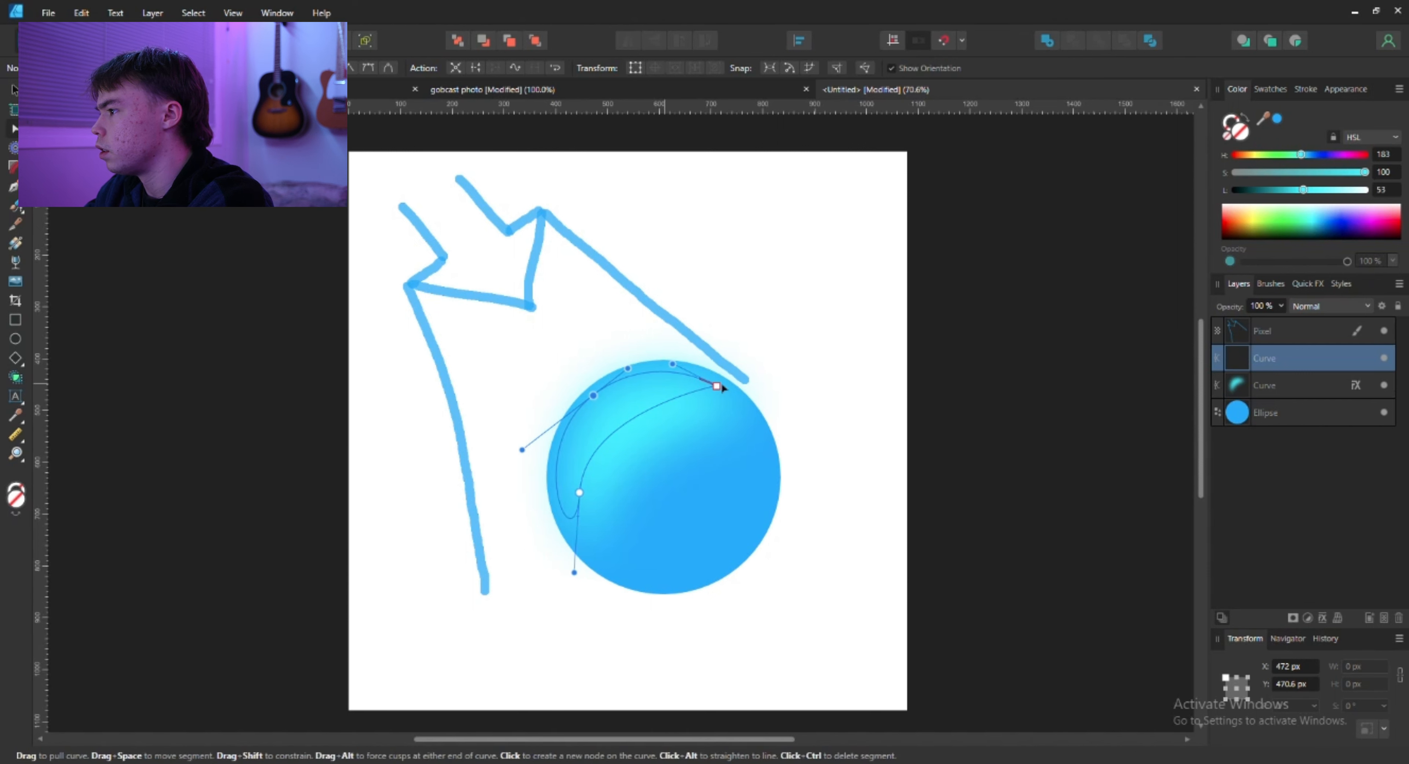
{"action": "key", "text": "ctrl+z"}
{"action": "left_click_drag", "start_coordinate": [717, 387], "coordinate": [669, 360]}
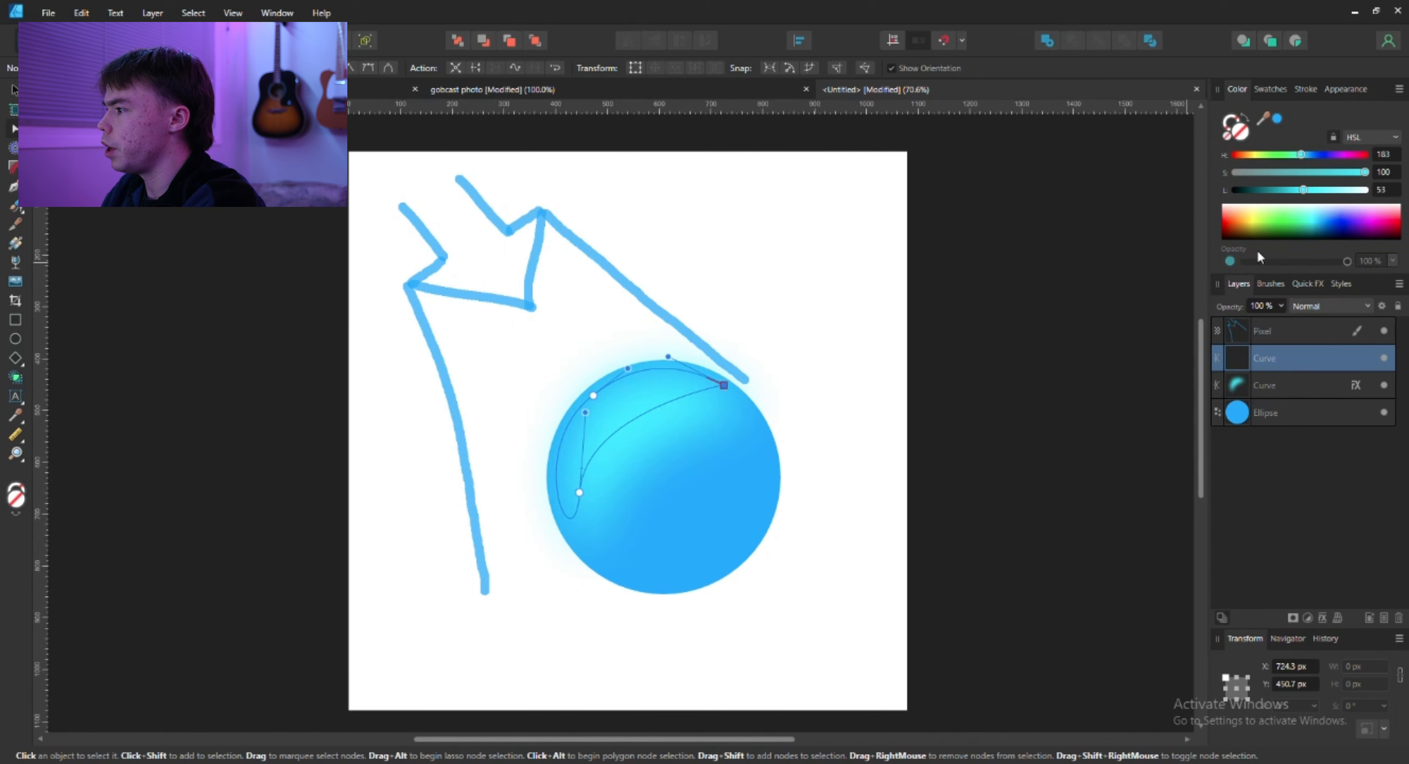
Fill the narrower crescent with the cyan sampled from the first highlight and raise its lightness to 76.
{"action": "left_click", "coordinate": [1266, 383]}
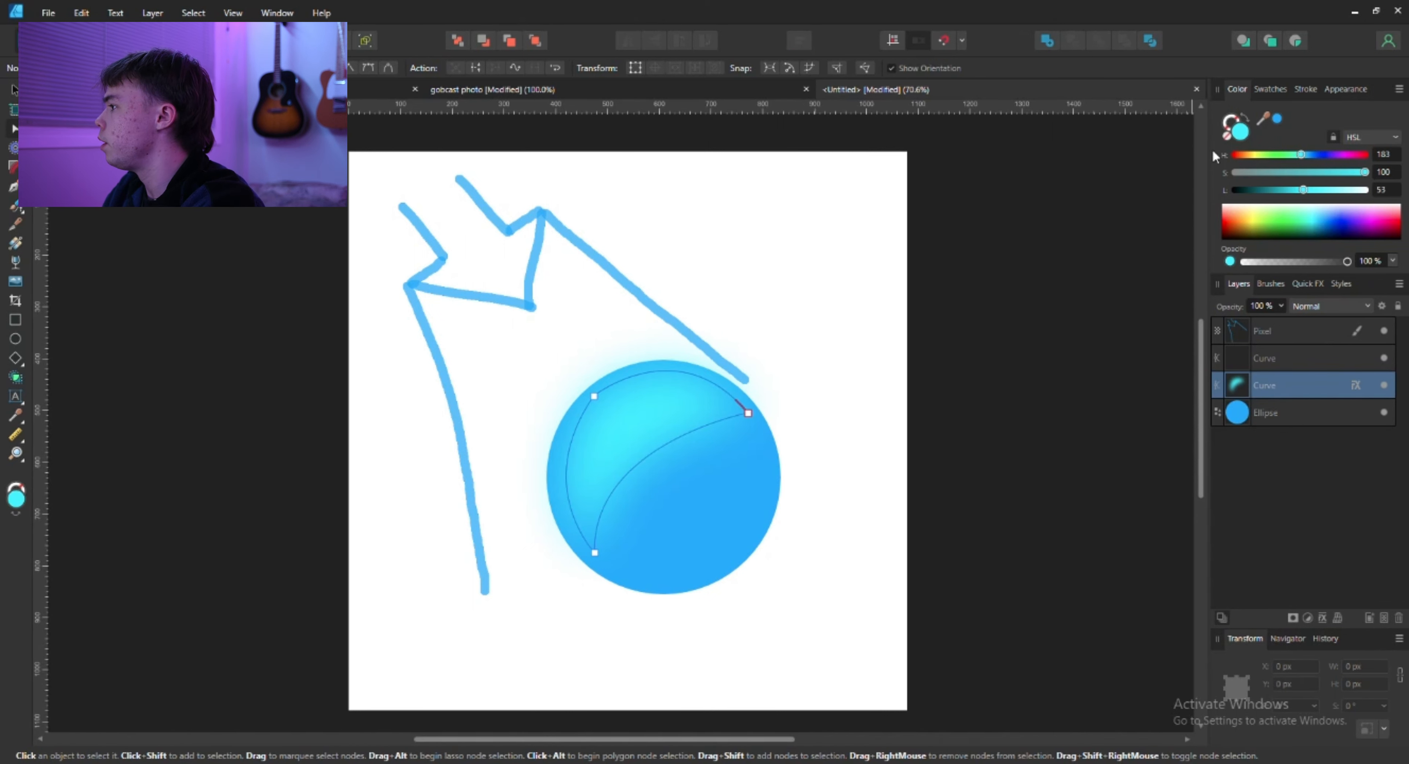
{"action": "left_click_drag", "start_coordinate": [1263, 119], "coordinate": [1240, 134]}
{"action": "left_click", "coordinate": [1268, 355]}
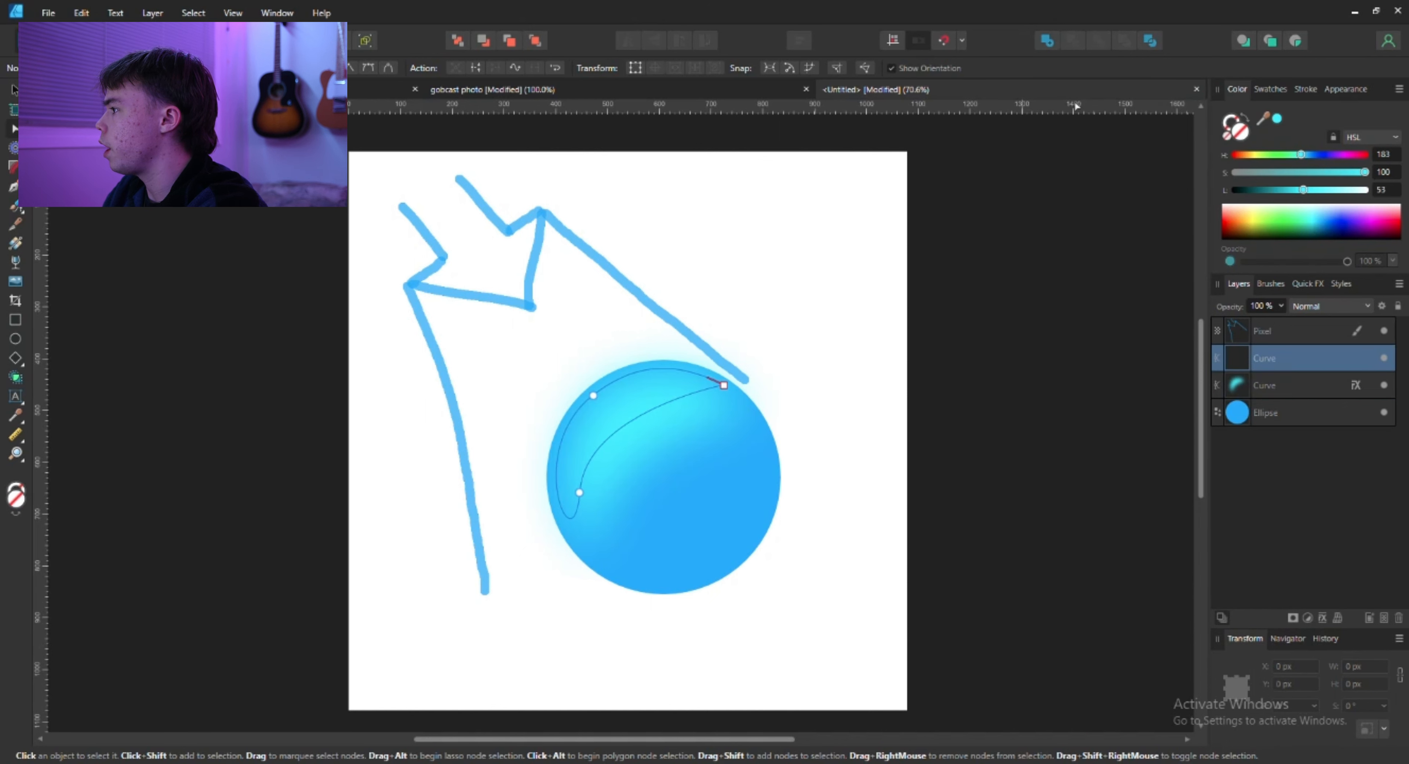
{"action": "left_click", "coordinate": [1277, 119]}
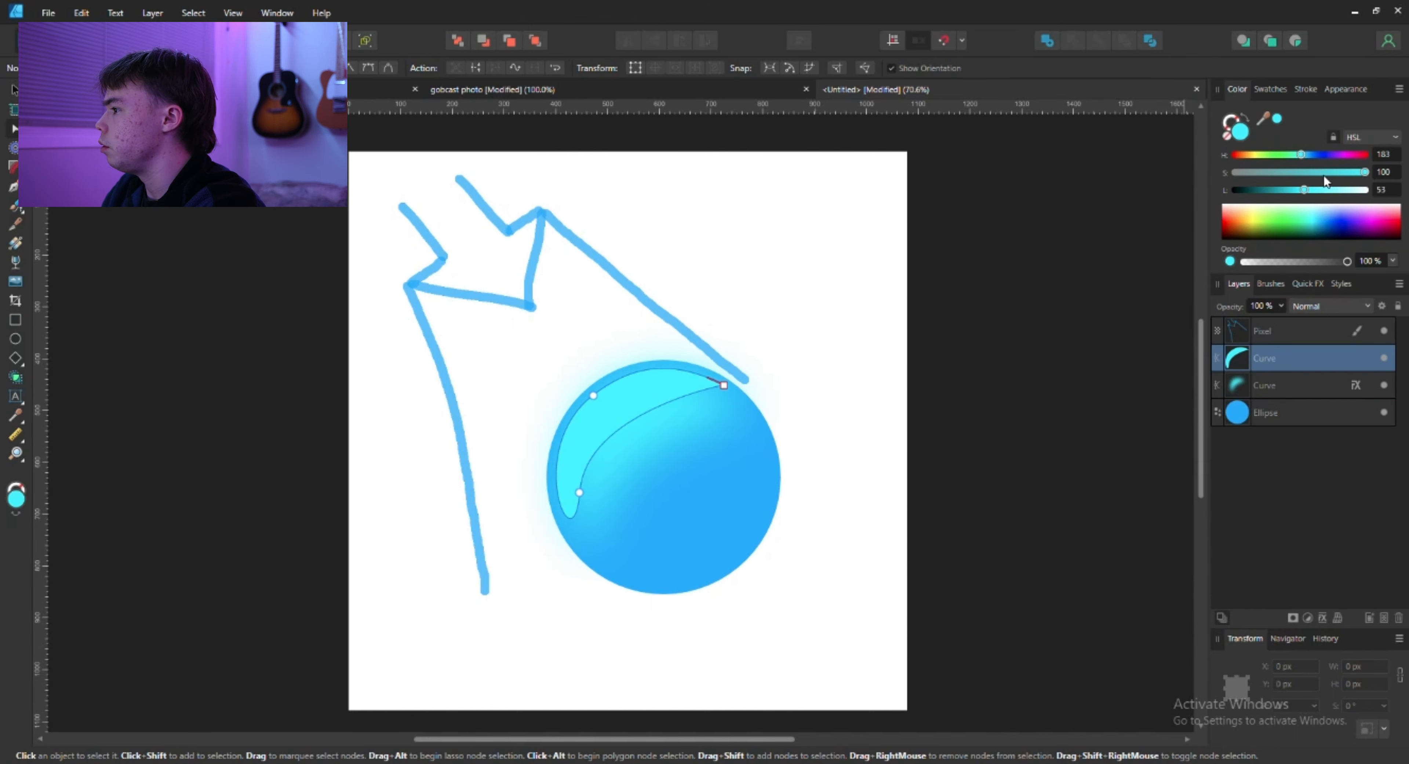
{"action": "left_click_drag", "start_coordinate": [1305, 190], "coordinate": [1337, 206]}
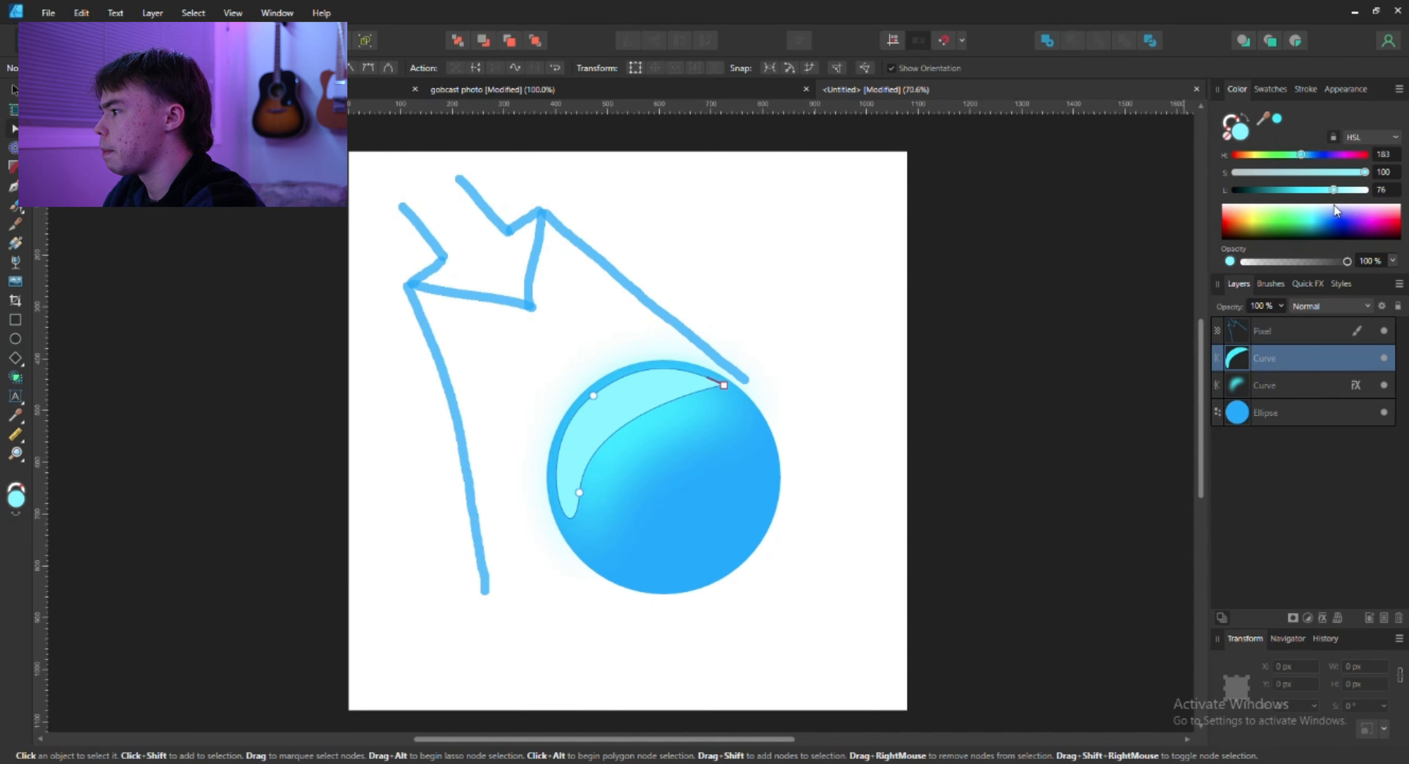
Apply a Gaussian Blur layer effect with a 23 px radius to the narrower, lighter crescent.
{"action": "left_click", "coordinate": [1322, 618]}
{"action": "left_click", "coordinate": [866, 362]}
{"action": "left_click_drag", "start_coordinate": [1001, 186], "coordinate": [1099, 216]}
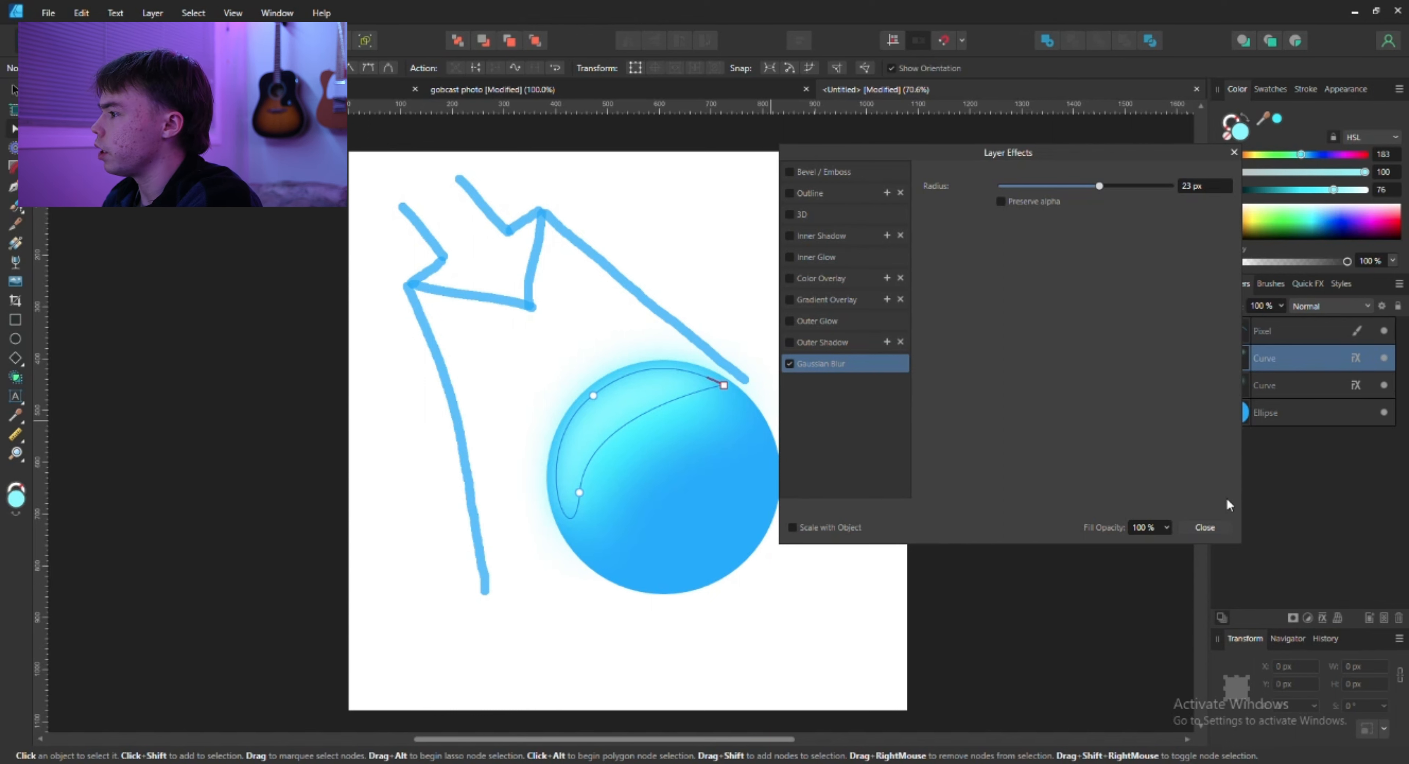
{"action": "left_click", "coordinate": [1201, 528]}
{"action": "key", "text": "space"}
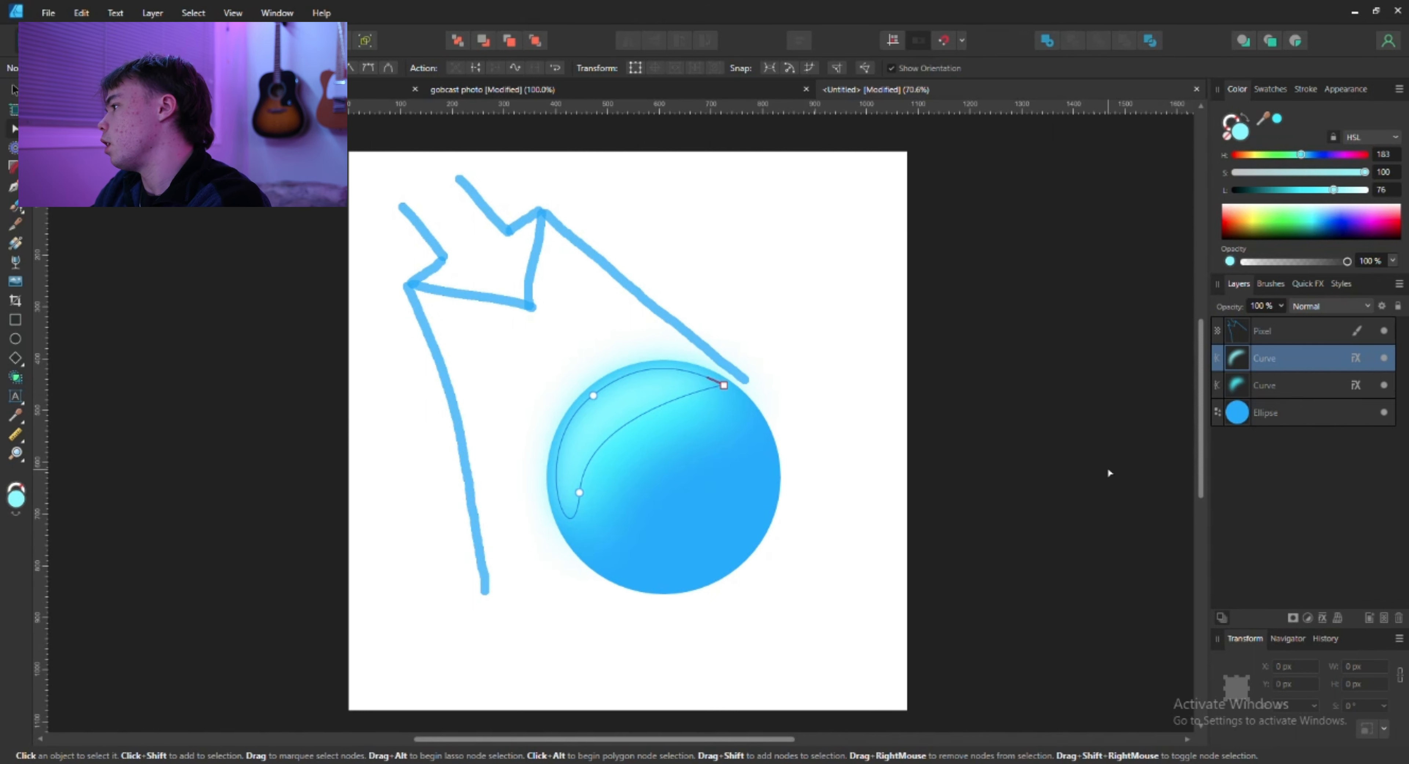
{"action": "key", "text": "z"}
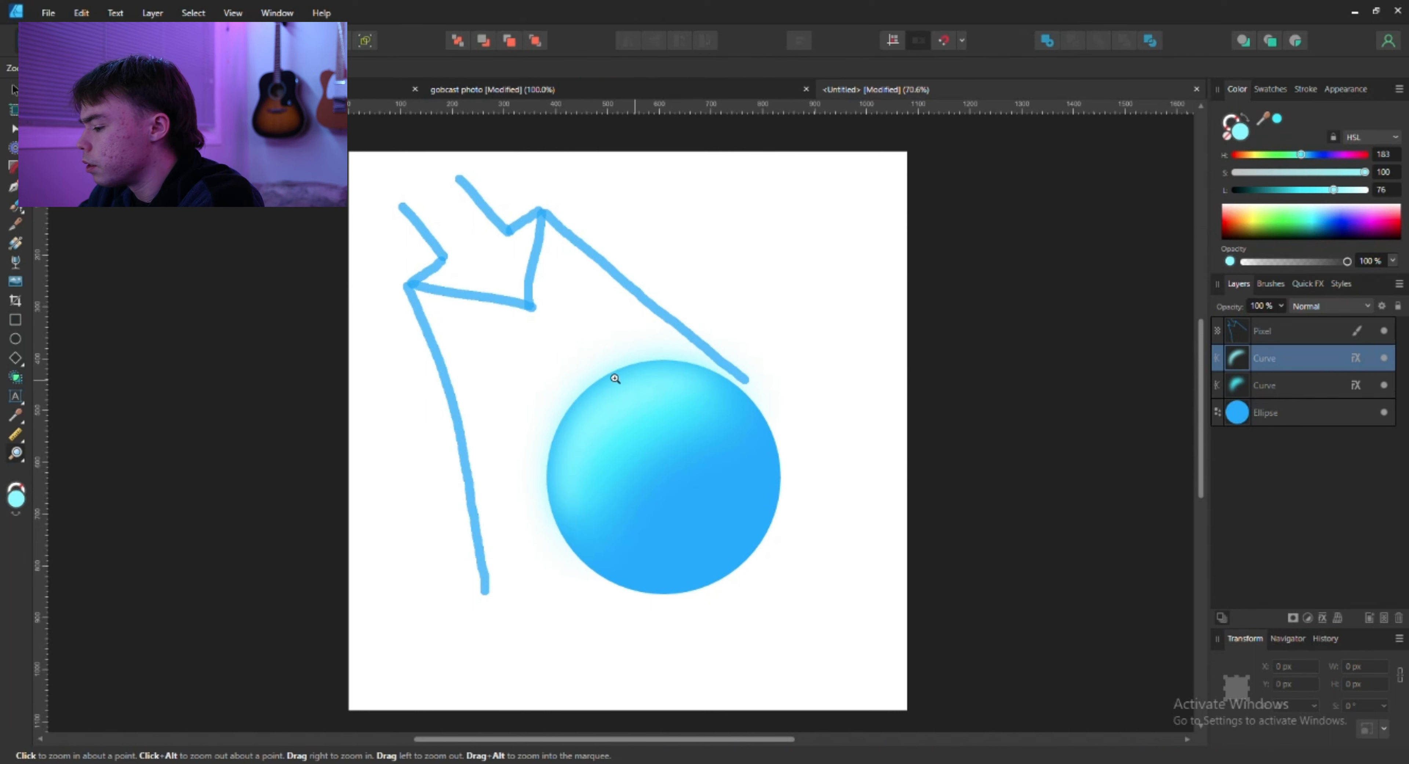
Nest both blurred highlight curves inside the circle's layer so their glow is clipped to its outline.
{"action": "left_click_drag", "start_coordinate": [616, 378], "coordinate": [671, 299]}
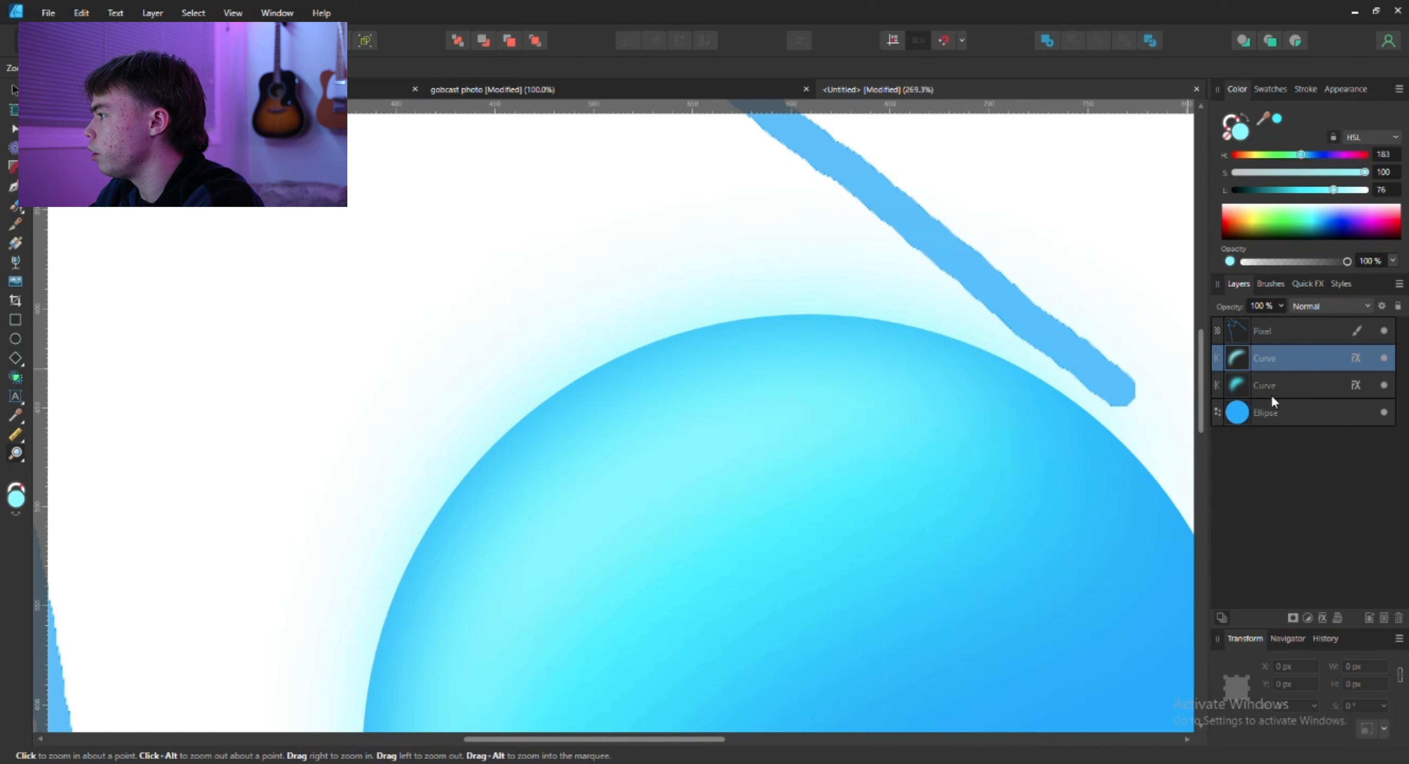
{"action": "mouse_move", "coordinate": [1274, 385]}
{"action": "left_mouse_down"}
{"action": "mouse_move", "coordinate": [1266, 357]}
{"action": "mouse_move", "coordinate": [1259, 407]}
{"action": "left_mouse_up"}
{"action": "key", "text": "space"}
{"action": "left_click_drag", "start_coordinate": [789, 389], "coordinate": [684, 310]}
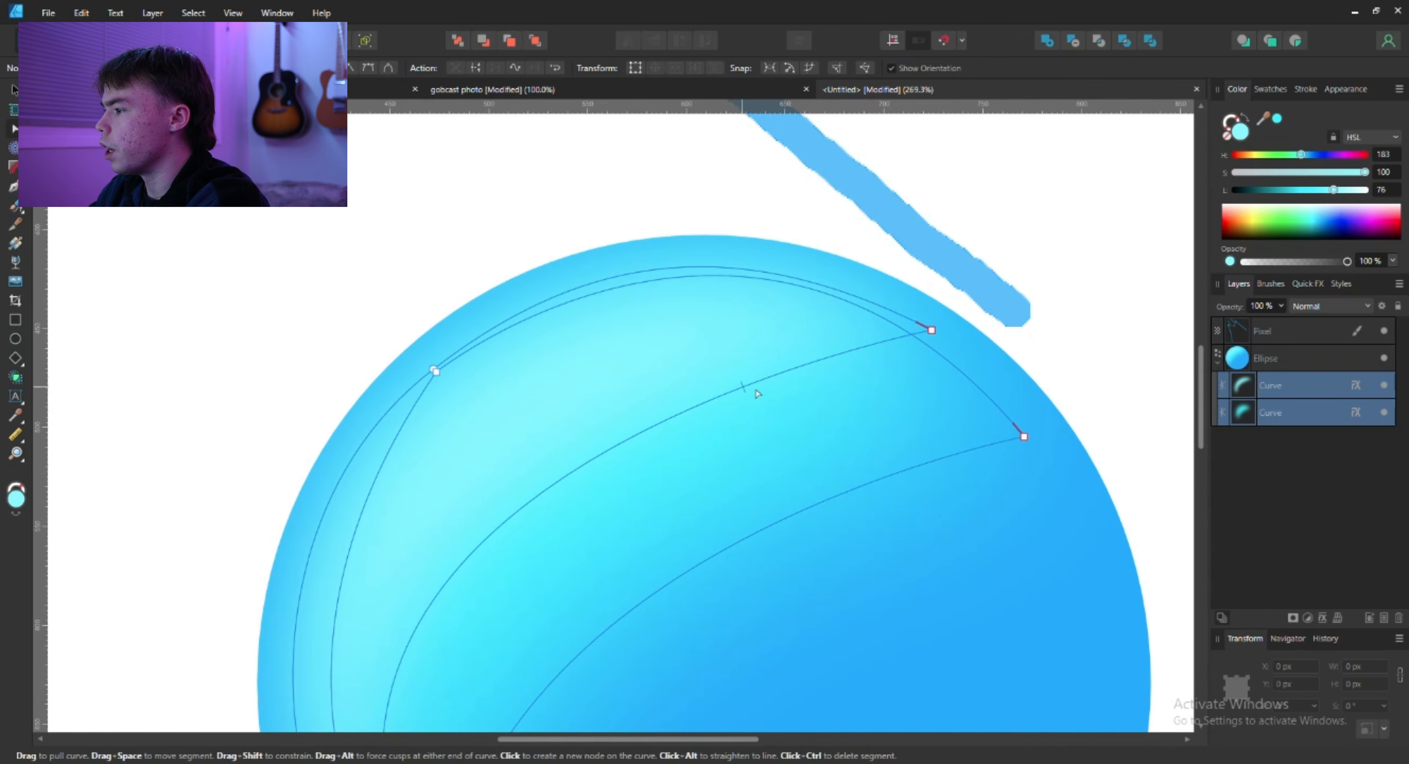
{"action": "left_click", "coordinate": [853, 462], "text": "alt"}
{"action": "key", "text": "space"}
{"action": "left_click_drag", "start_coordinate": [794, 484], "coordinate": [657, 422]}
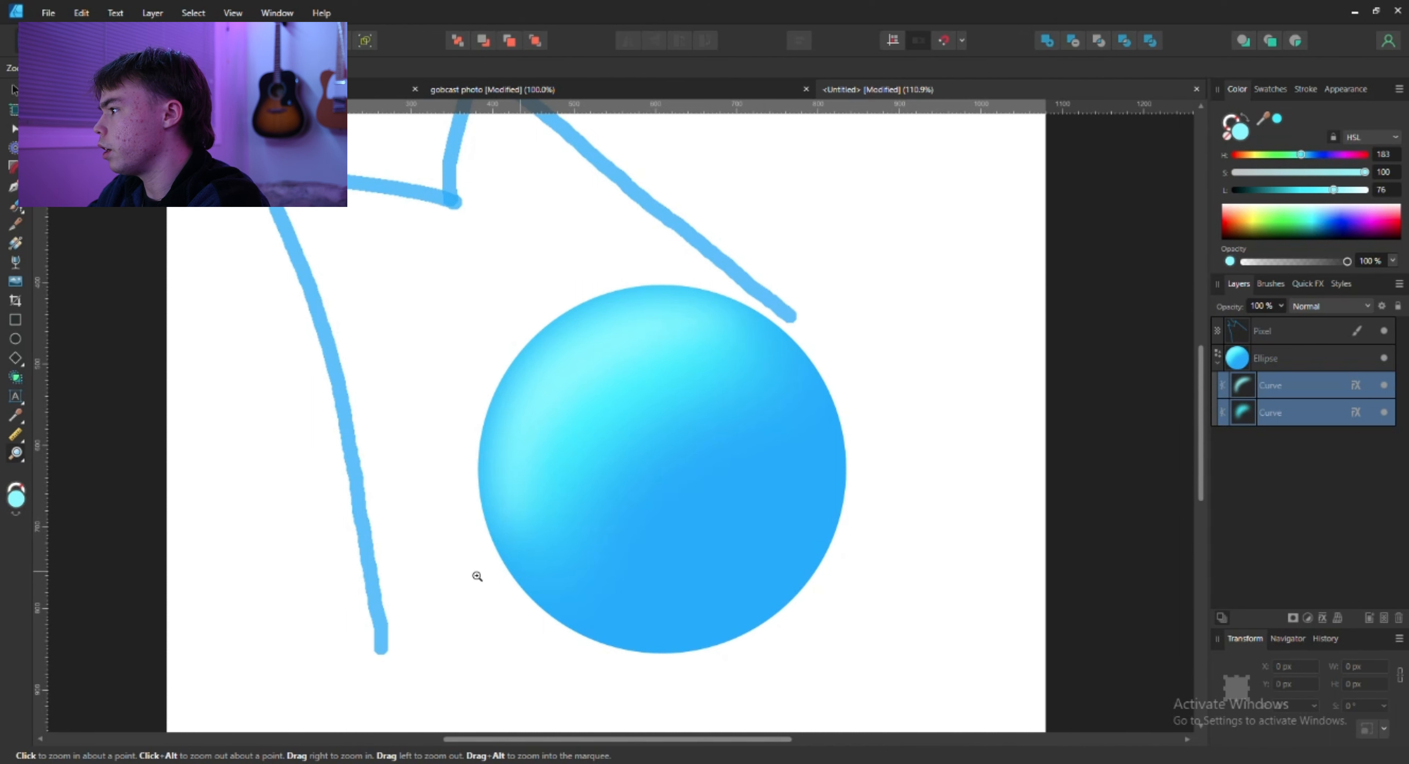
{"action": "key", "text": "p"}
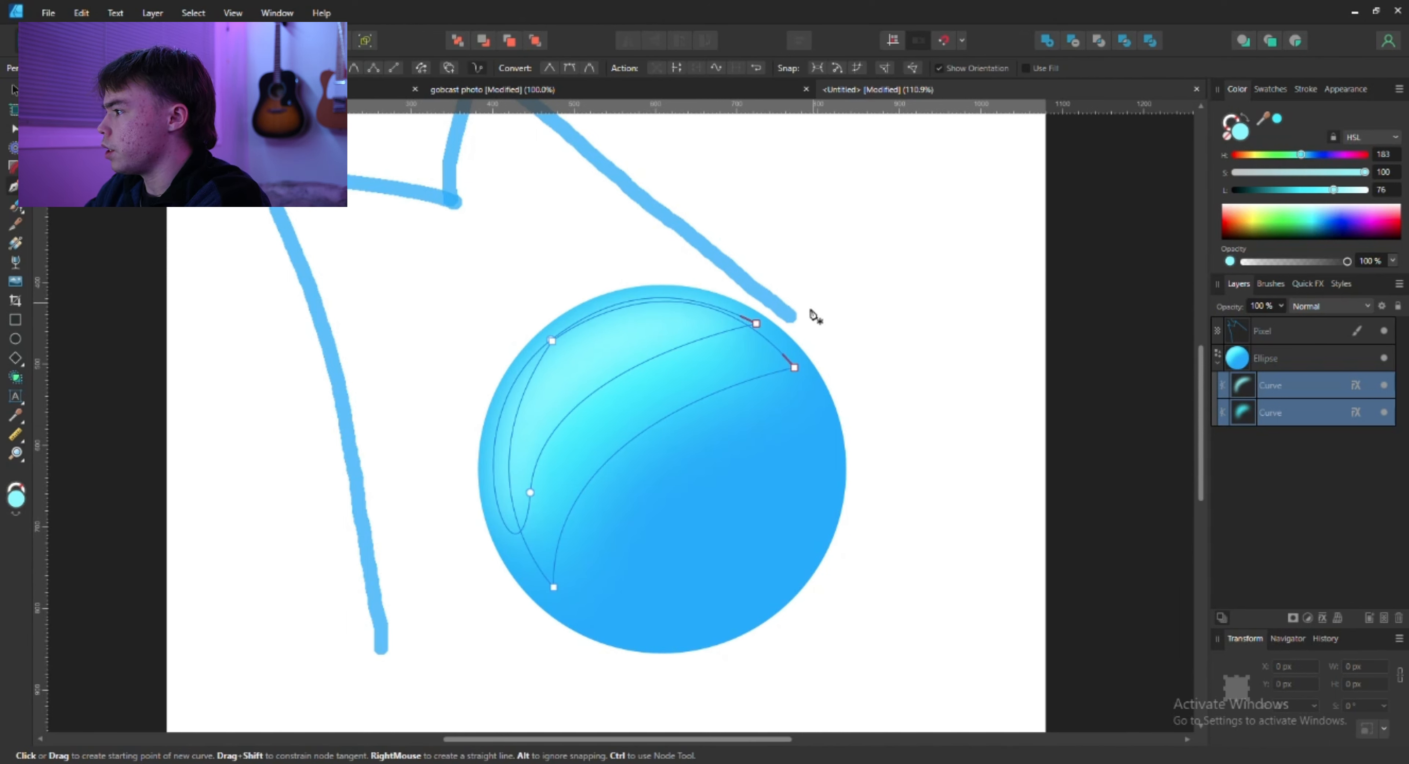
{"action": "left_click", "coordinate": [813, 283]}
{"action": "left_click", "coordinate": [429, 606]}
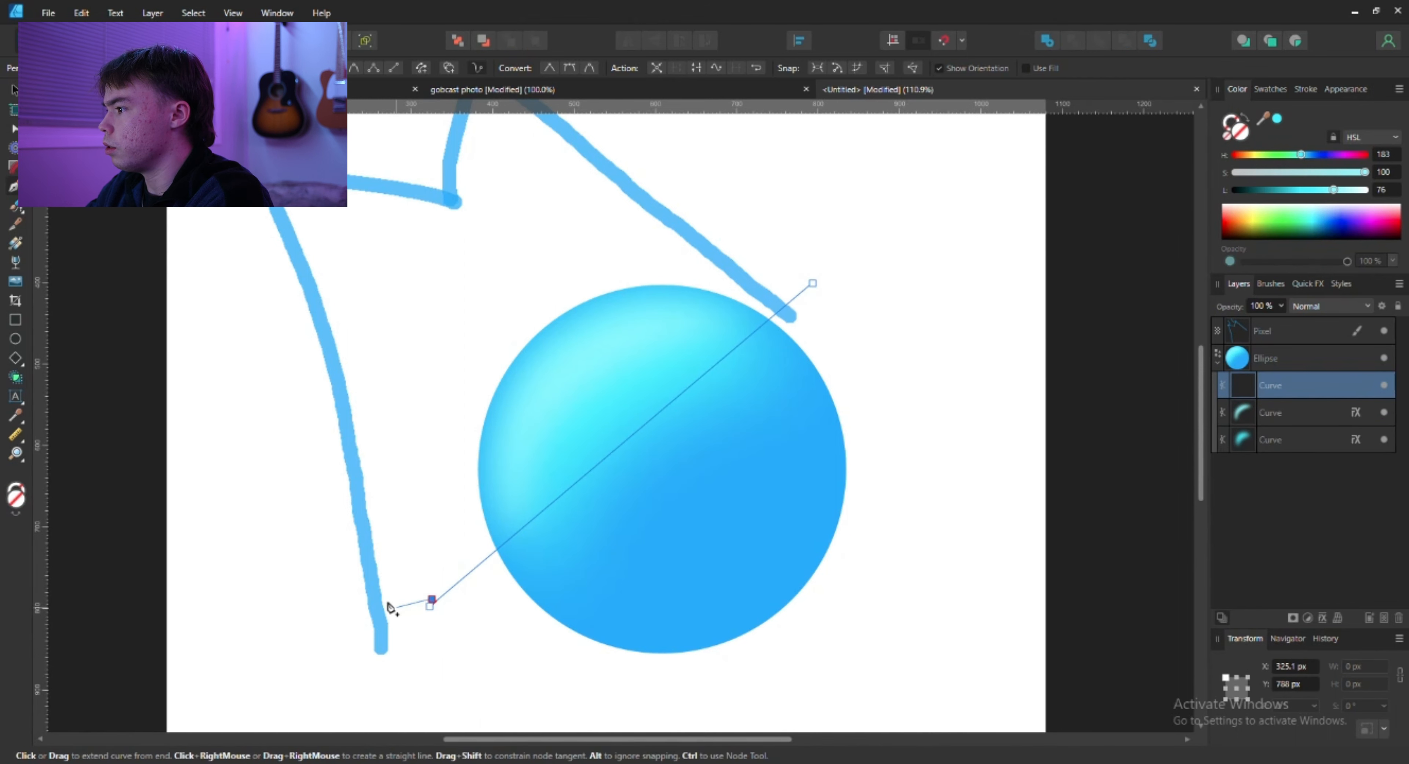
{"action": "key", "text": "ctrl+z"}
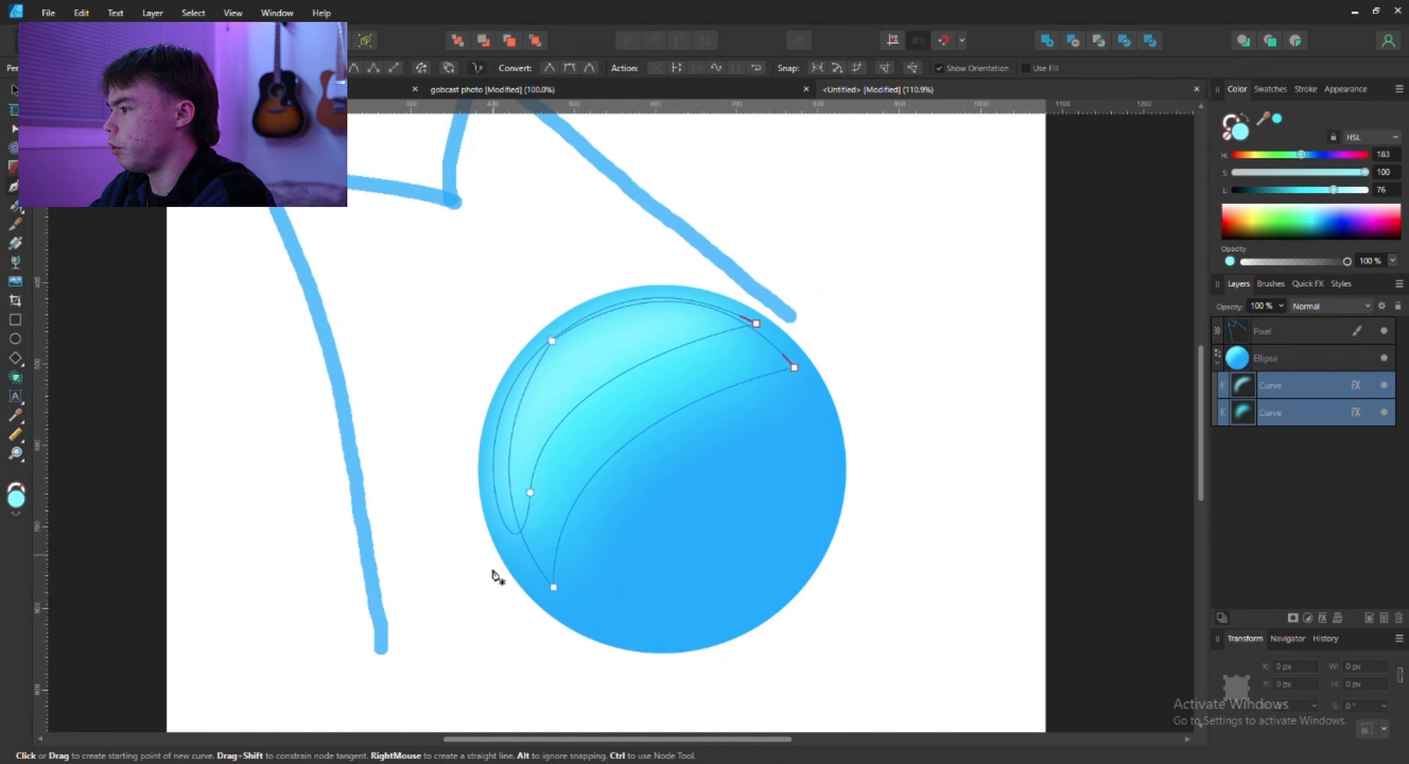
Draw a closed shadow shape with the Pen tool, curving across the sphere's middle and enclosing its lower-right part beyond the edge.
{"action": "left_click", "coordinate": [840, 309]}
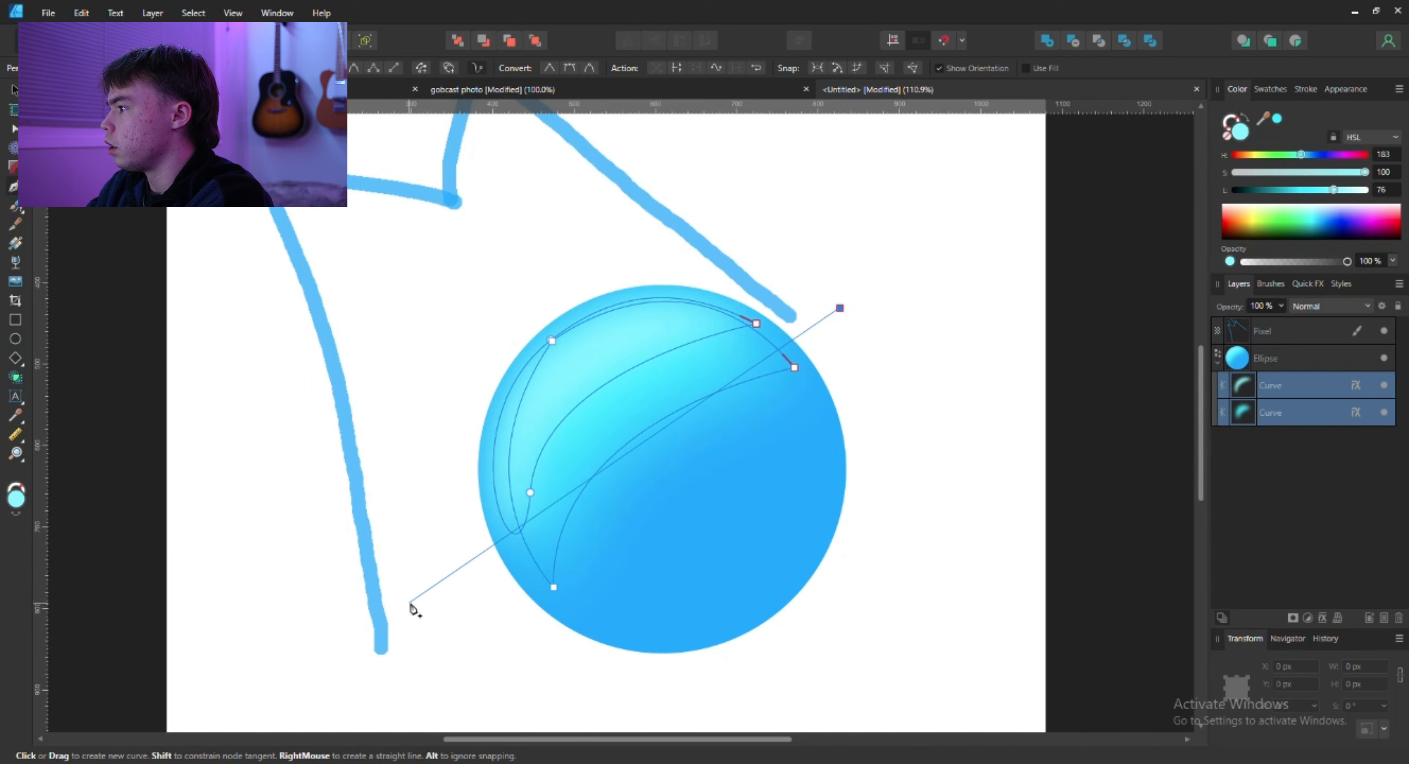
{"action": "left_click_drag", "start_coordinate": [449, 580], "coordinate": [156, 575]}
{"action": "left_click", "coordinate": [547, 704]}
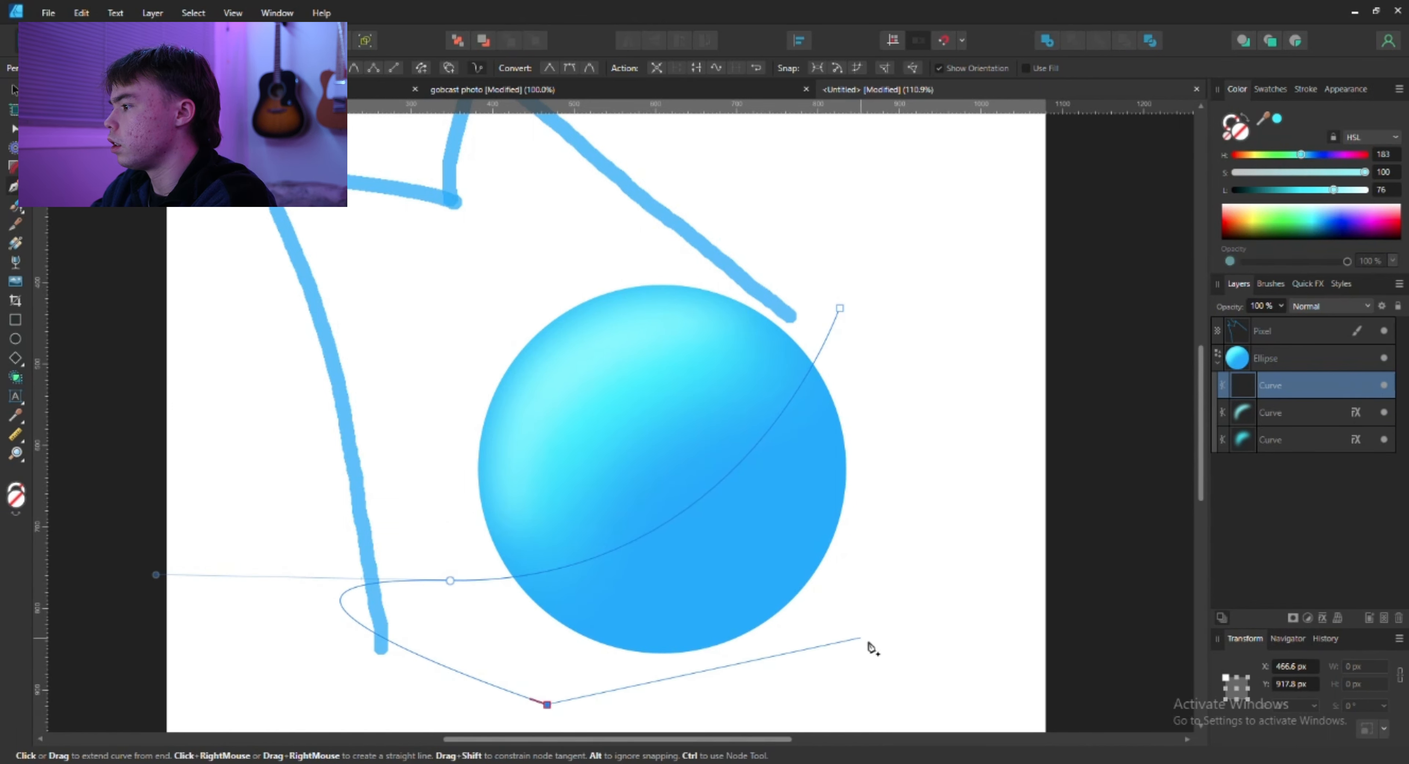
{"action": "left_click", "coordinate": [872, 646]}
{"action": "left_click", "coordinate": [926, 401]}
{"action": "left_click", "coordinate": [840, 309]}
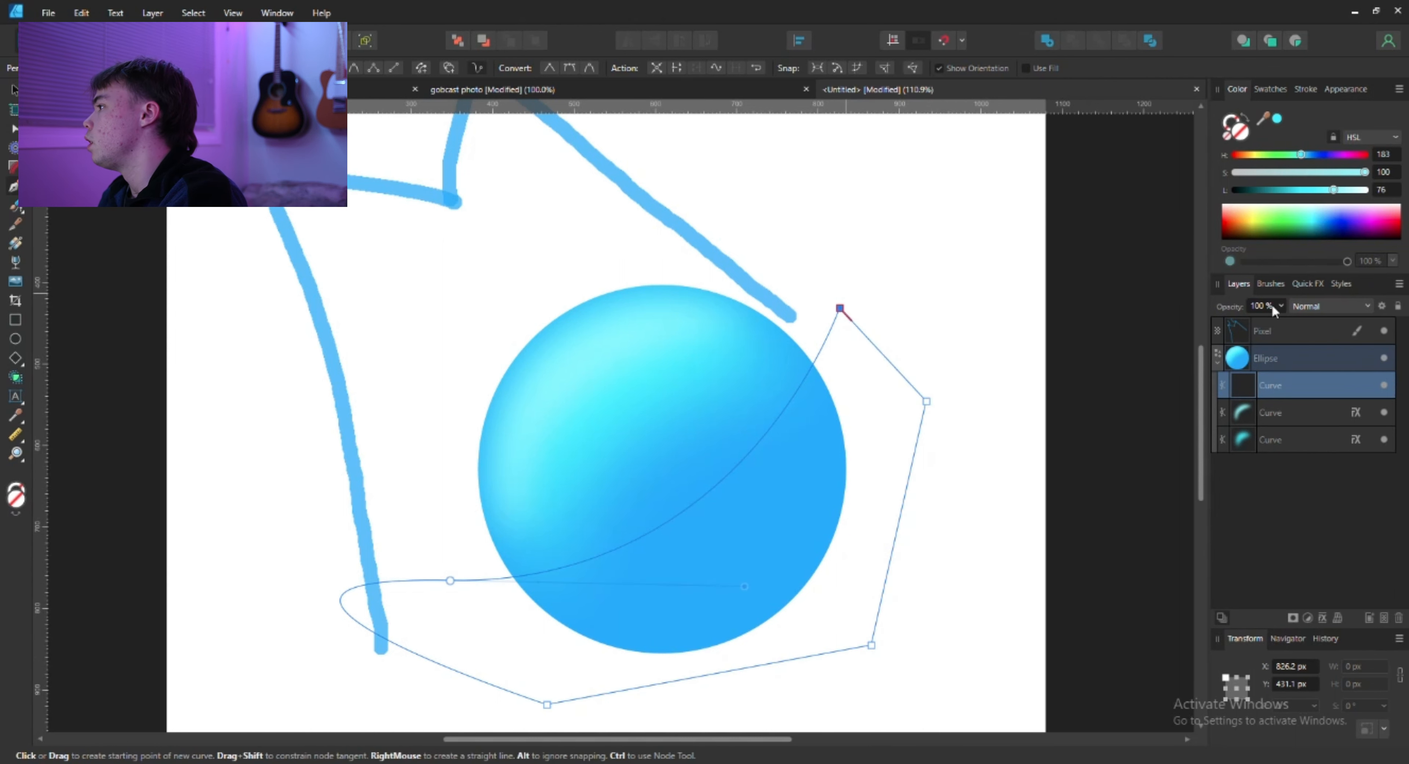
Fill the shadow shape with the blue sampled from the circle and lower its lightness to 42.
{"action": "left_click", "coordinate": [1278, 357]}
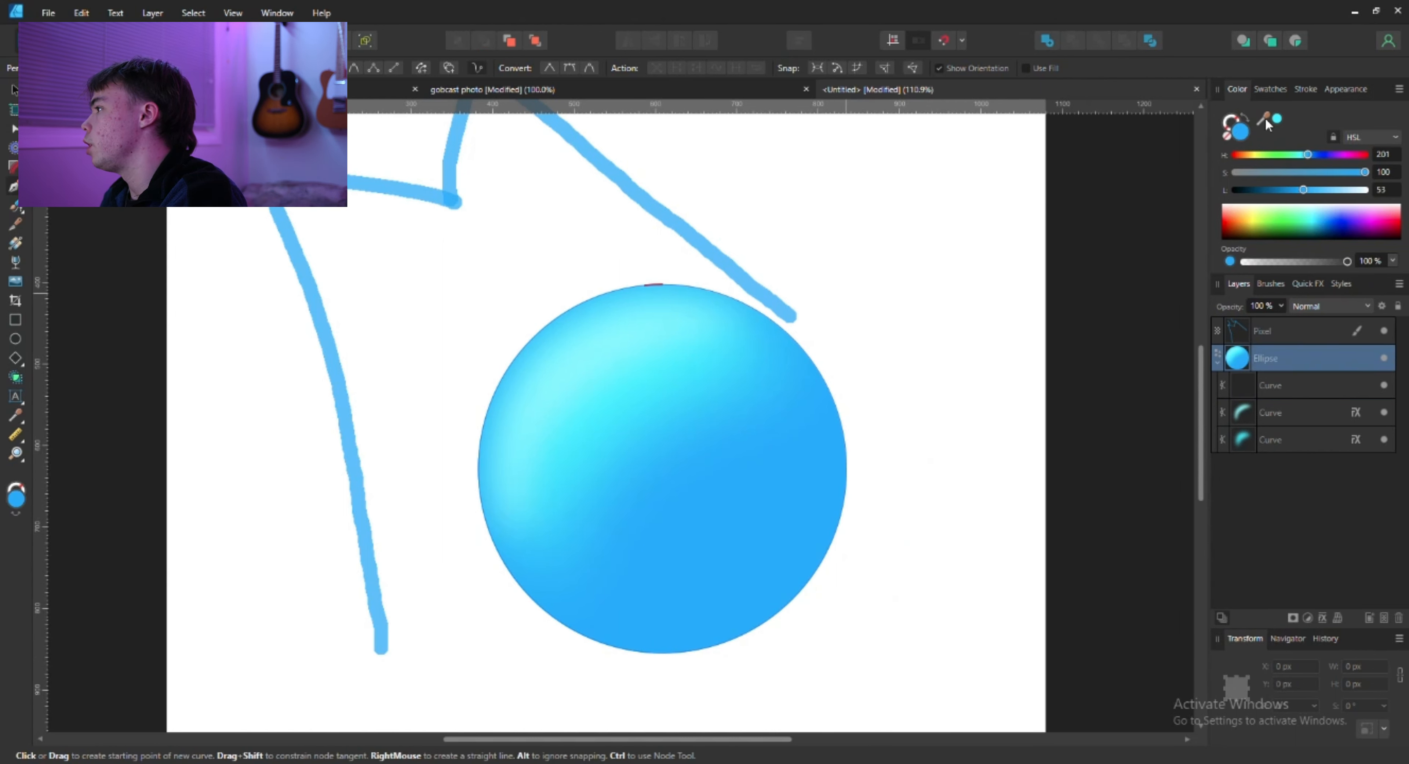
{"action": "left_click_drag", "start_coordinate": [1267, 125], "coordinate": [1238, 136]}
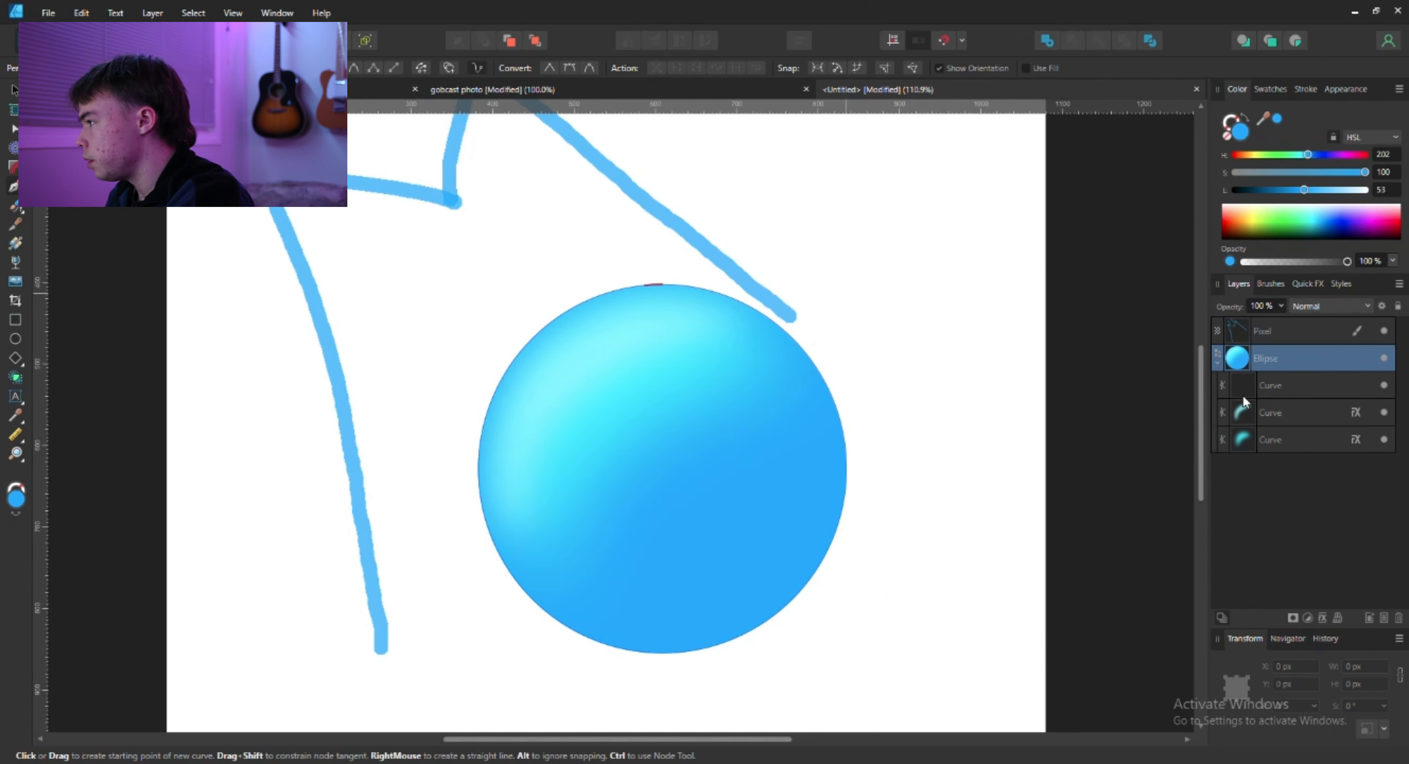
{"action": "left_click", "coordinate": [1283, 383]}
{"action": "left_click", "coordinate": [1276, 120]}
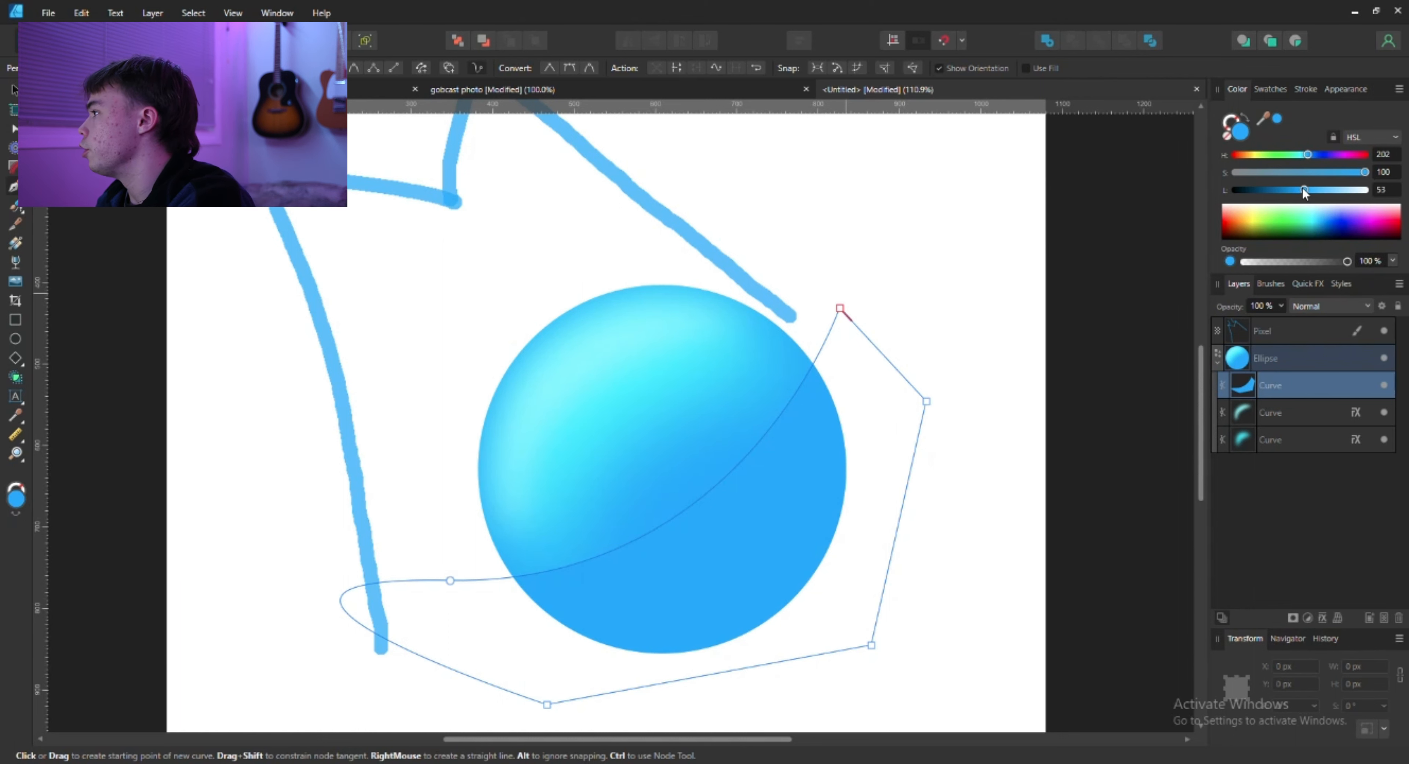
{"action": "left_click_drag", "start_coordinate": [1302, 189], "coordinate": [1295, 189]}
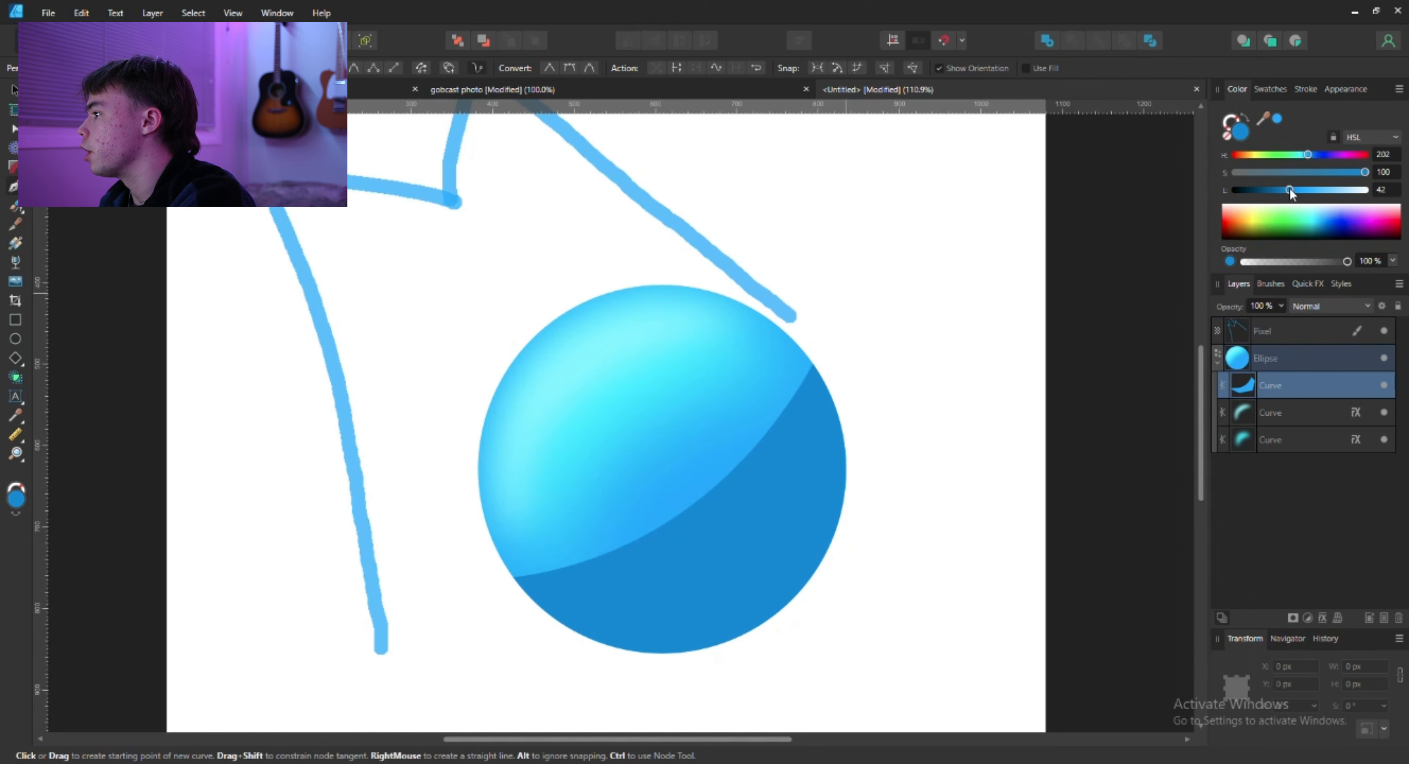
Apply a Gaussian Blur layer effect with a 20.8 px radius to the shadow shape.
{"action": "left_click", "coordinate": [1322, 618]}
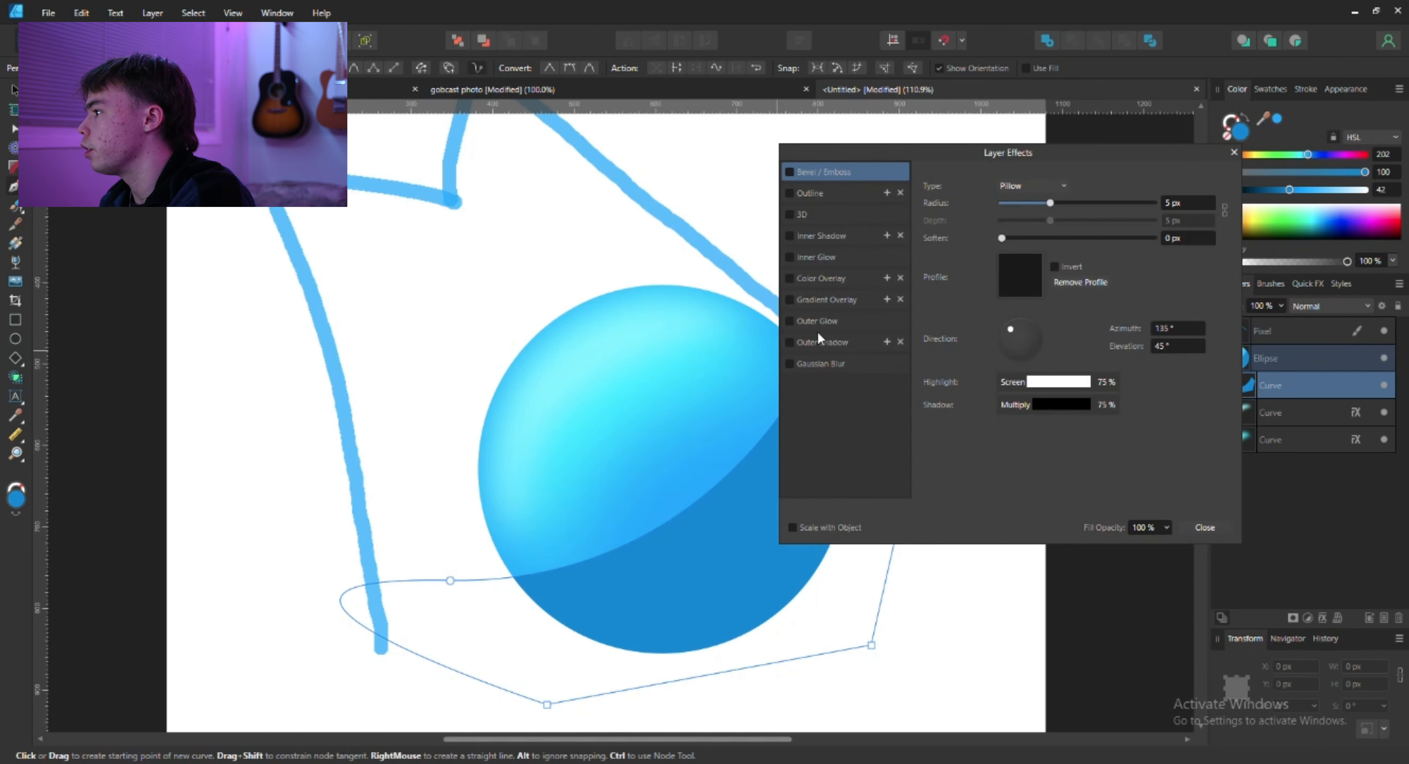
{"action": "left_click", "coordinate": [838, 364]}
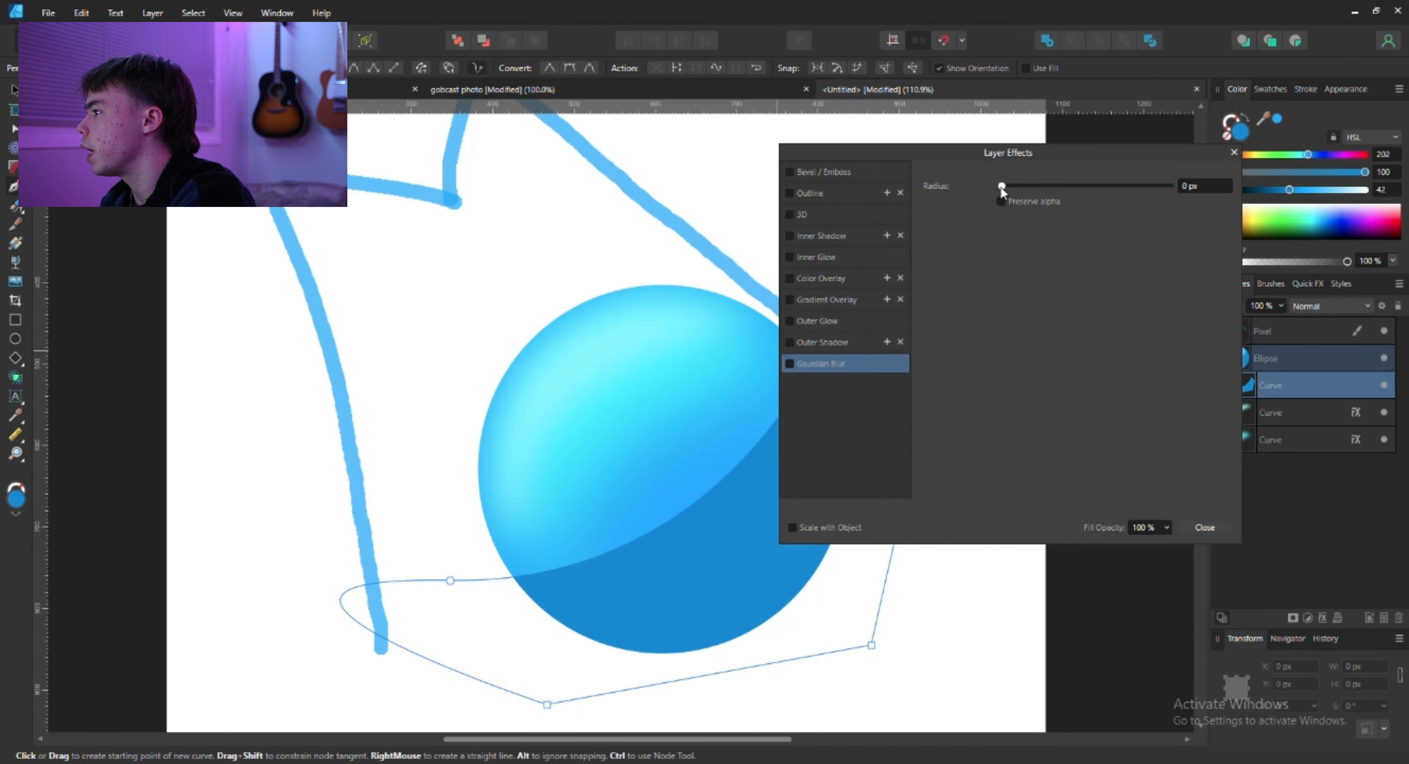
{"action": "left_click_drag", "start_coordinate": [1001, 186], "coordinate": [1021, 186]}
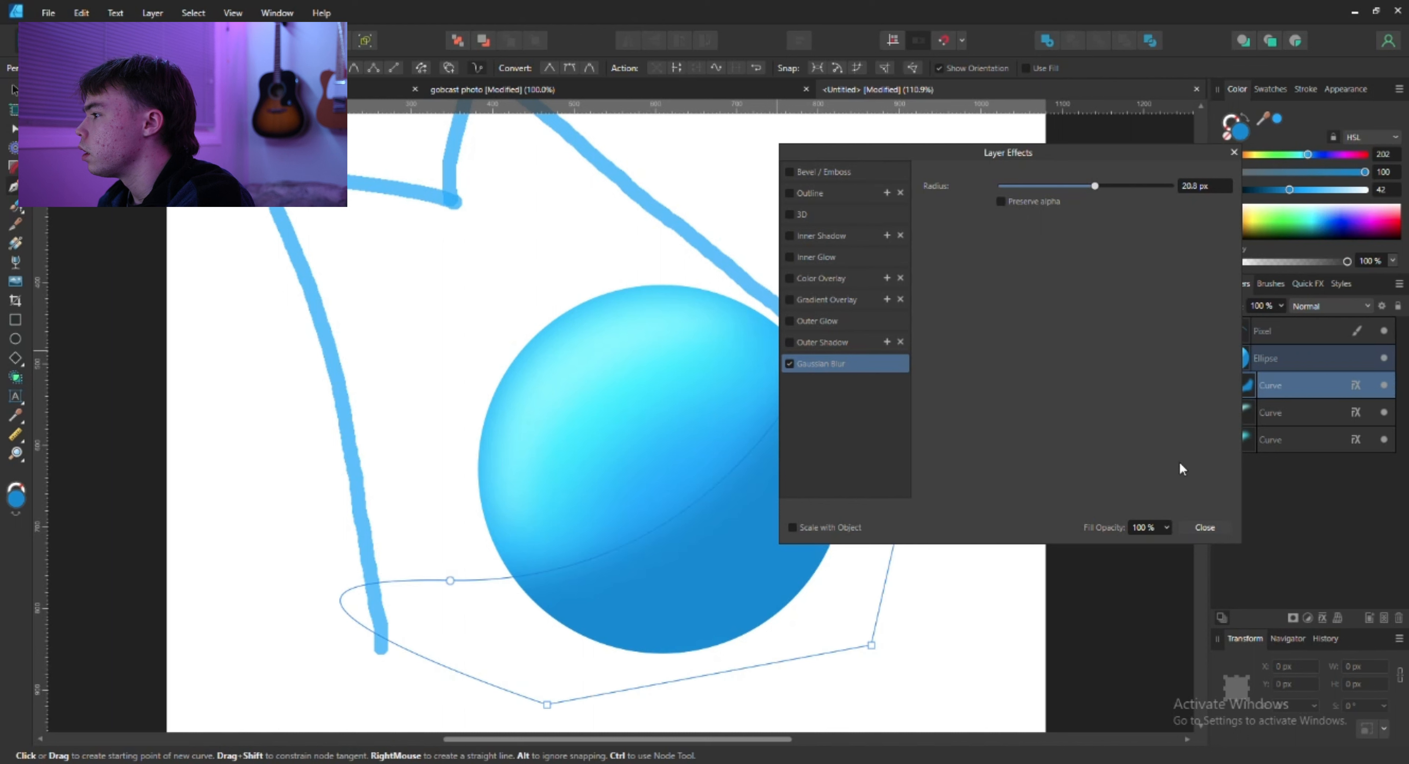
{"action": "left_click", "coordinate": [1193, 528]}
{"action": "key", "text": "space"}
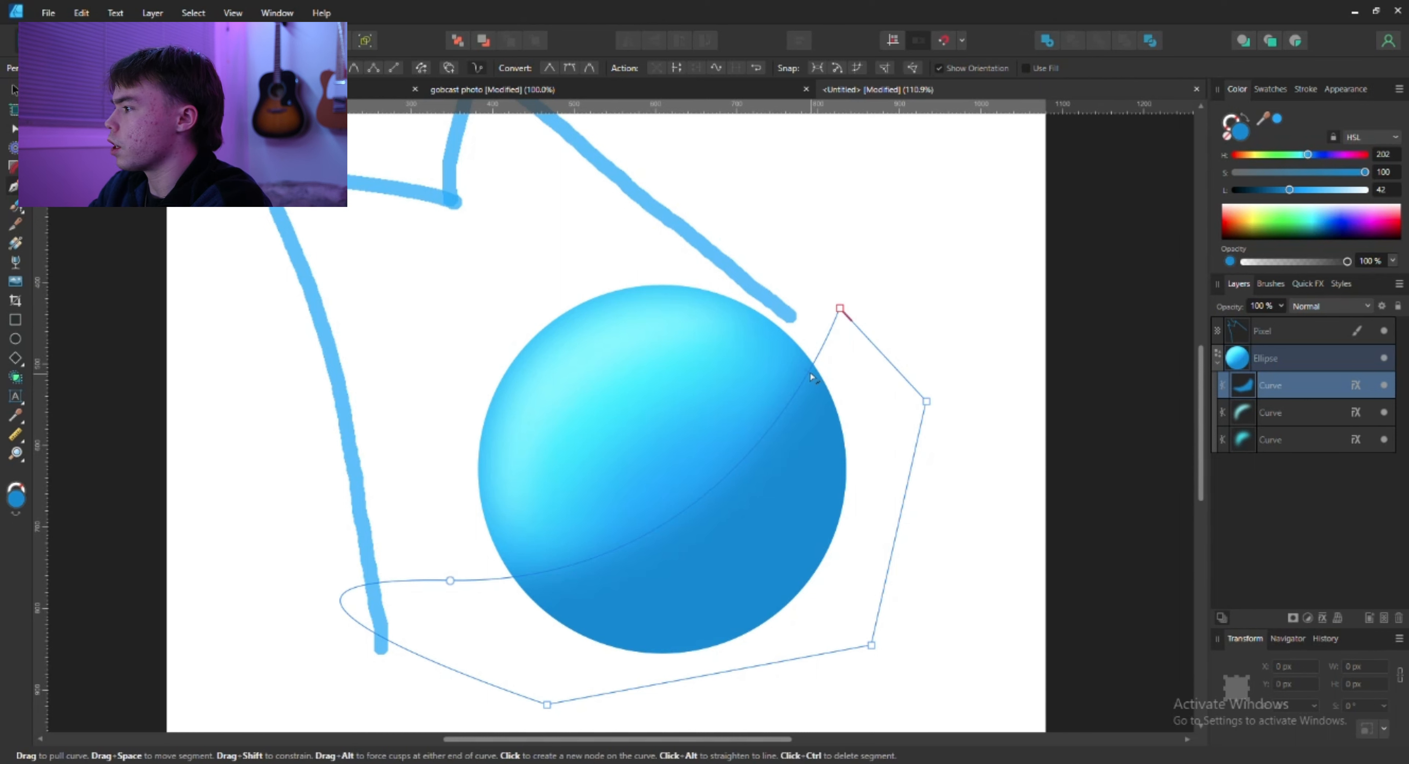
Duplicate the blurred shadow shape, move the copy toward the sphere's lower right and rotate it slightly counterclockwise.
{"action": "key", "text": "ctrl+j"}
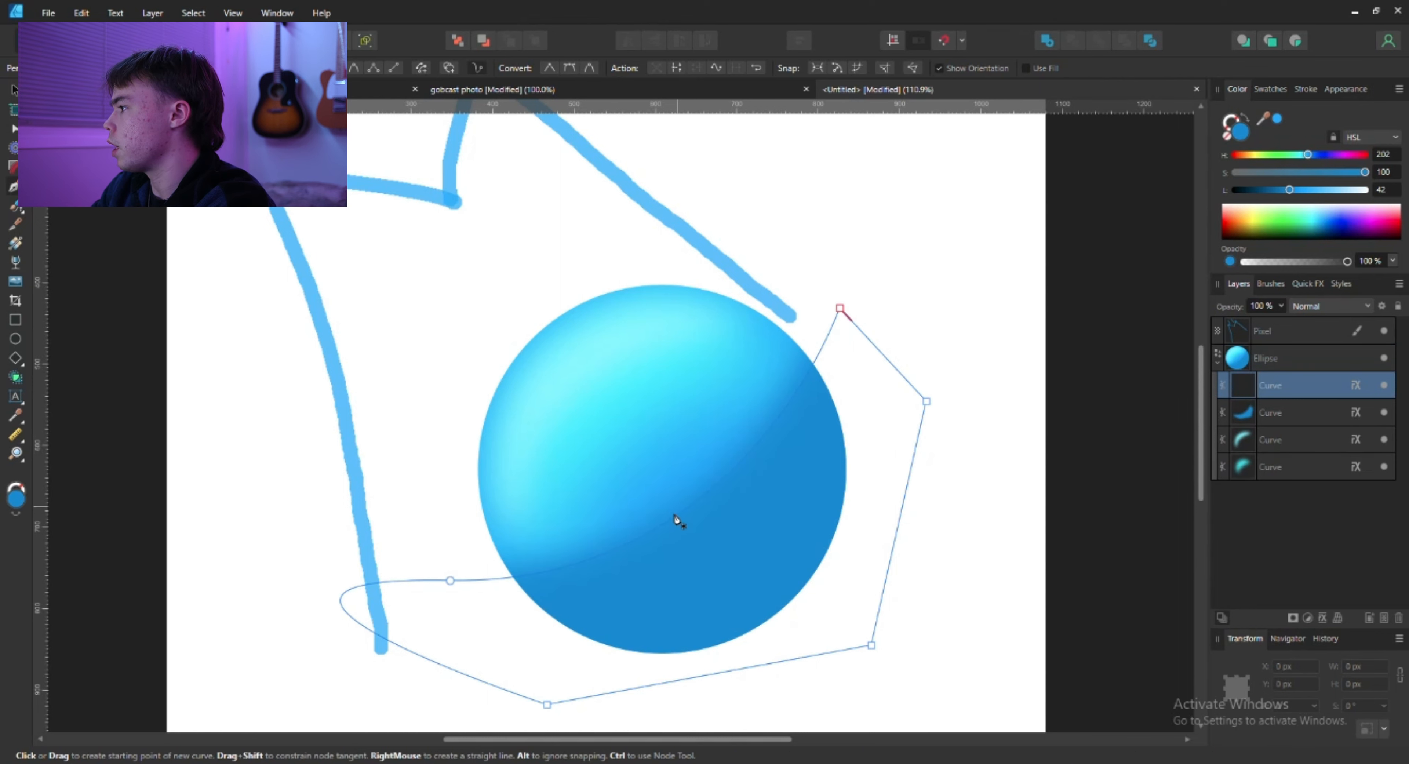
{"action": "key", "text": "v"}
{"action": "left_click_drag", "start_coordinate": [712, 540], "coordinate": [776, 594]}
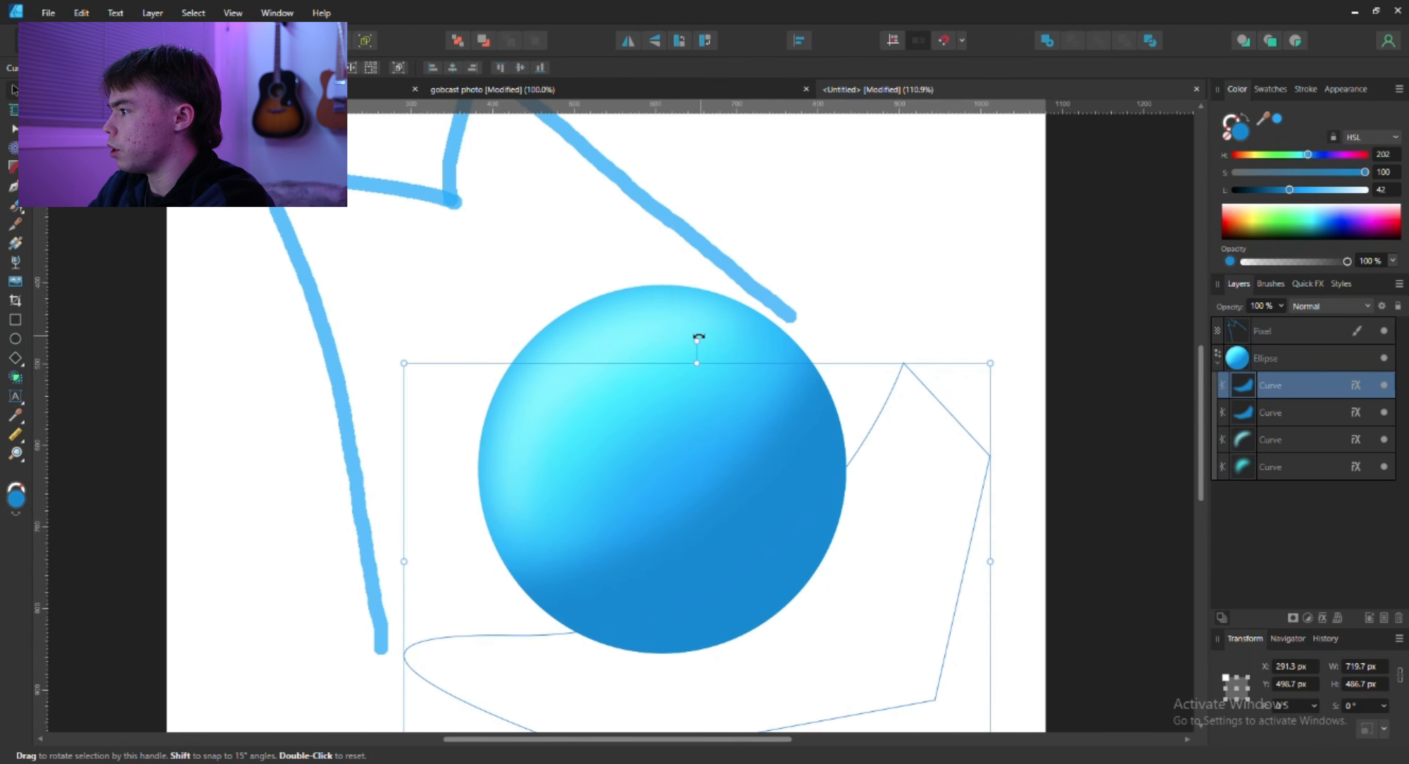
{"action": "left_click_drag", "start_coordinate": [697, 341], "coordinate": [687, 340]}
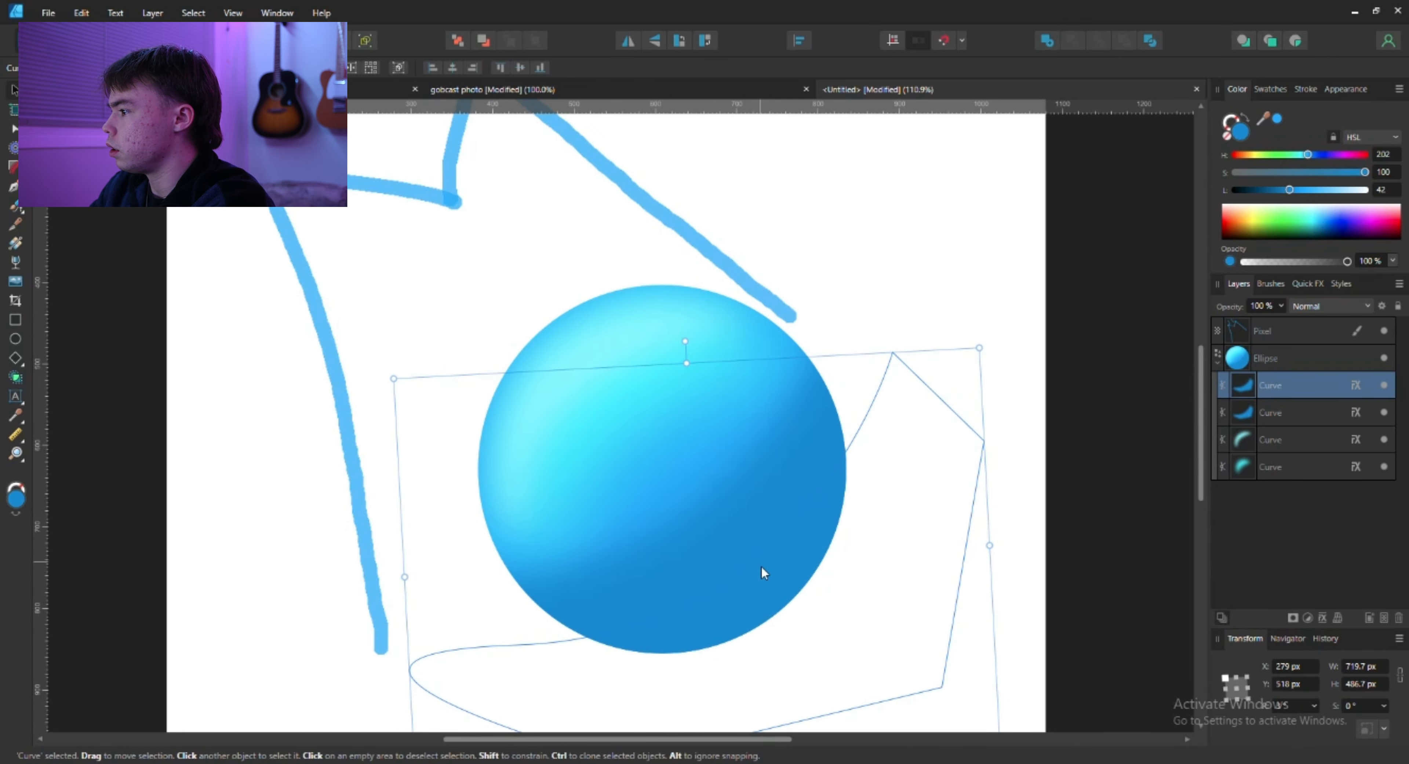
{"action": "mouse_move", "coordinate": [745, 581]}
{"action": "left_mouse_down"}
{"action": "mouse_move", "coordinate": [764, 570]}
{"action": "mouse_move", "coordinate": [751, 590]}
{"action": "left_mouse_up"}
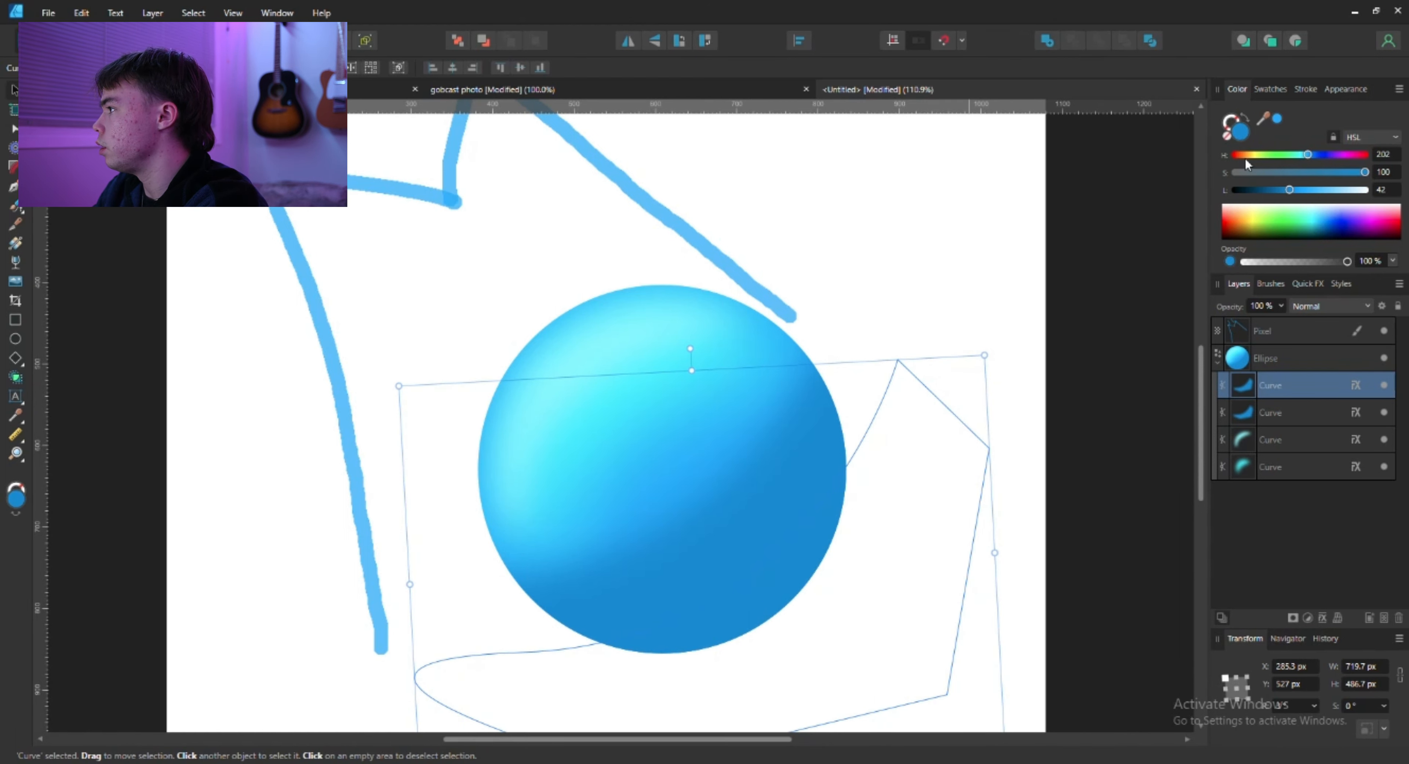
Darken the duplicated shadow to a lightness of 21 and set its Gaussian Blur radius to 42.9 px.
{"action": "left_click_drag", "start_coordinate": [1286, 187], "coordinate": [1280, 187]}
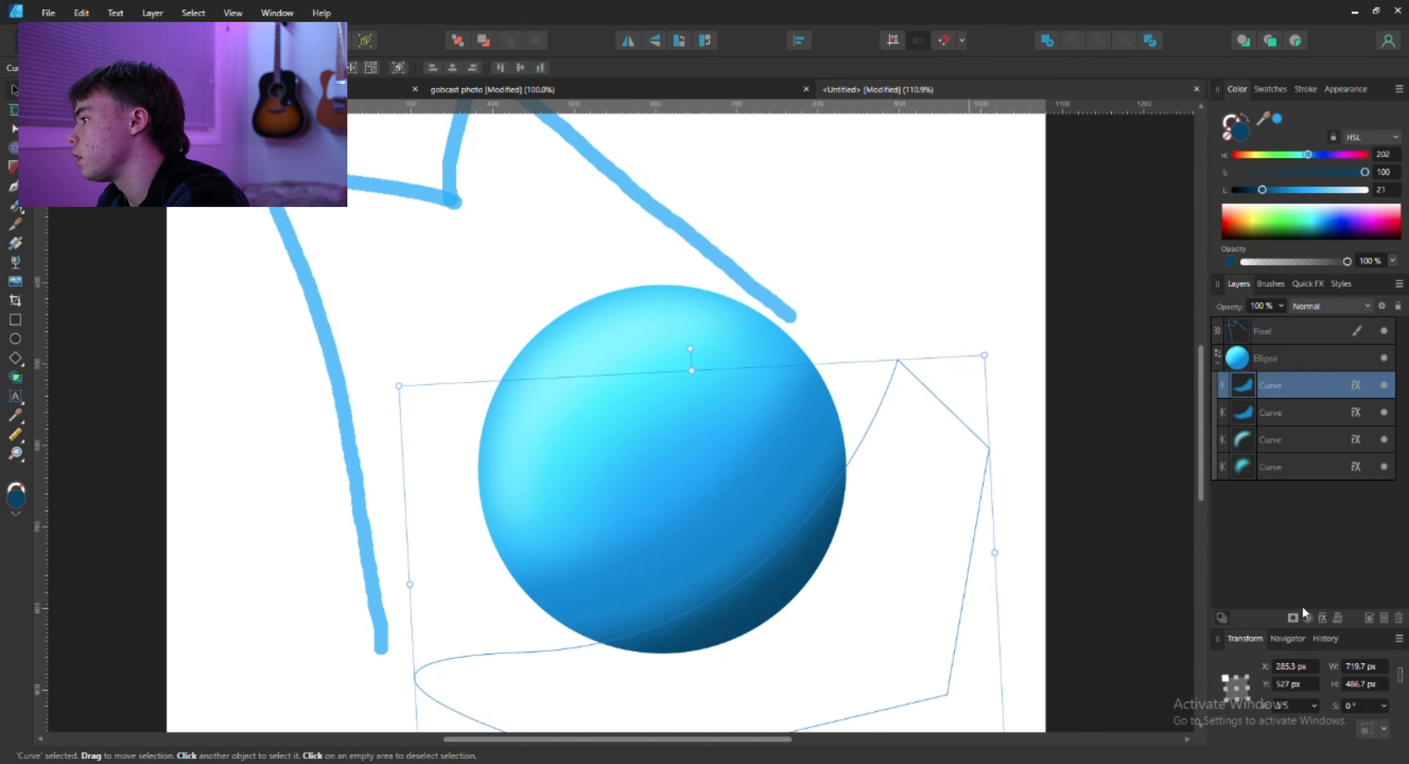
{"action": "left_click", "coordinate": [1323, 617]}
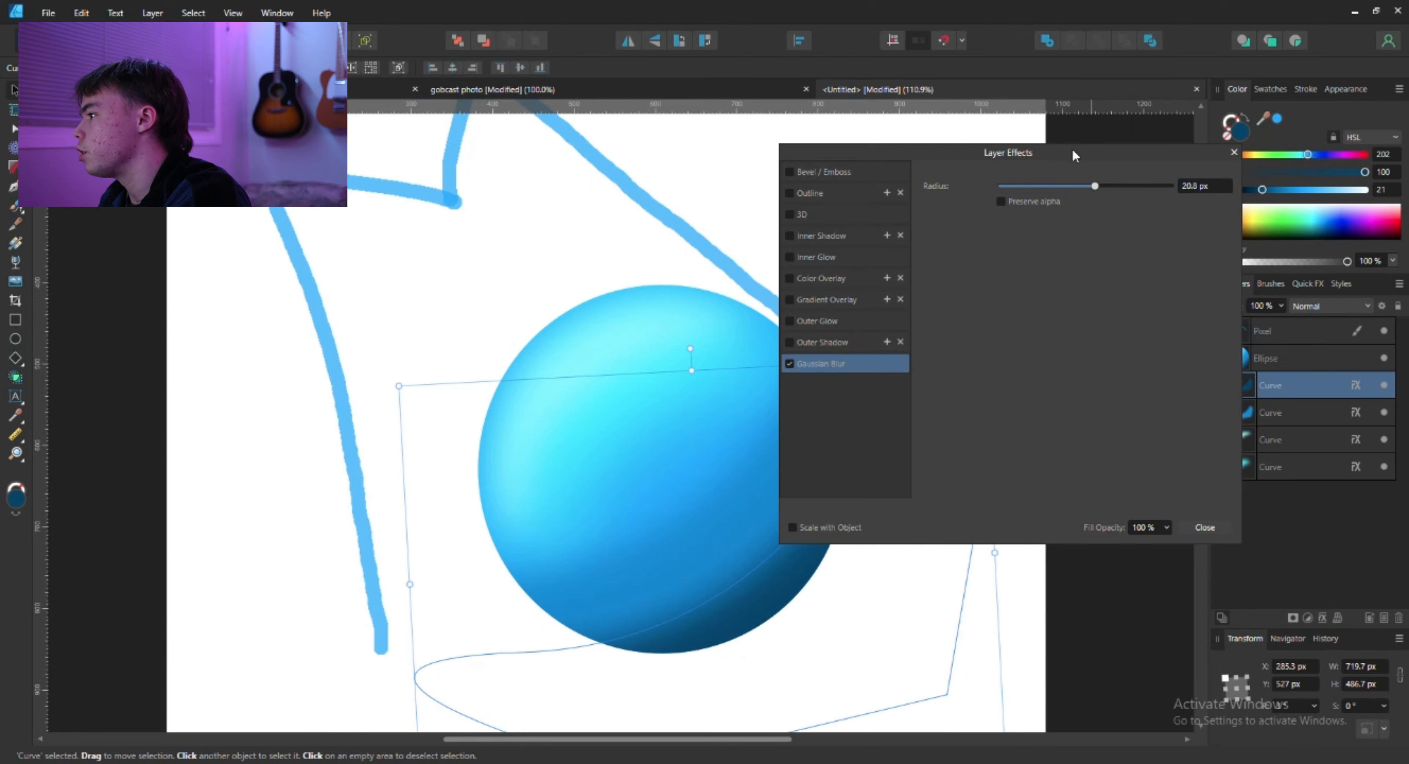
{"action": "left_click_drag", "start_coordinate": [1028, 159], "coordinate": [398, 85]}
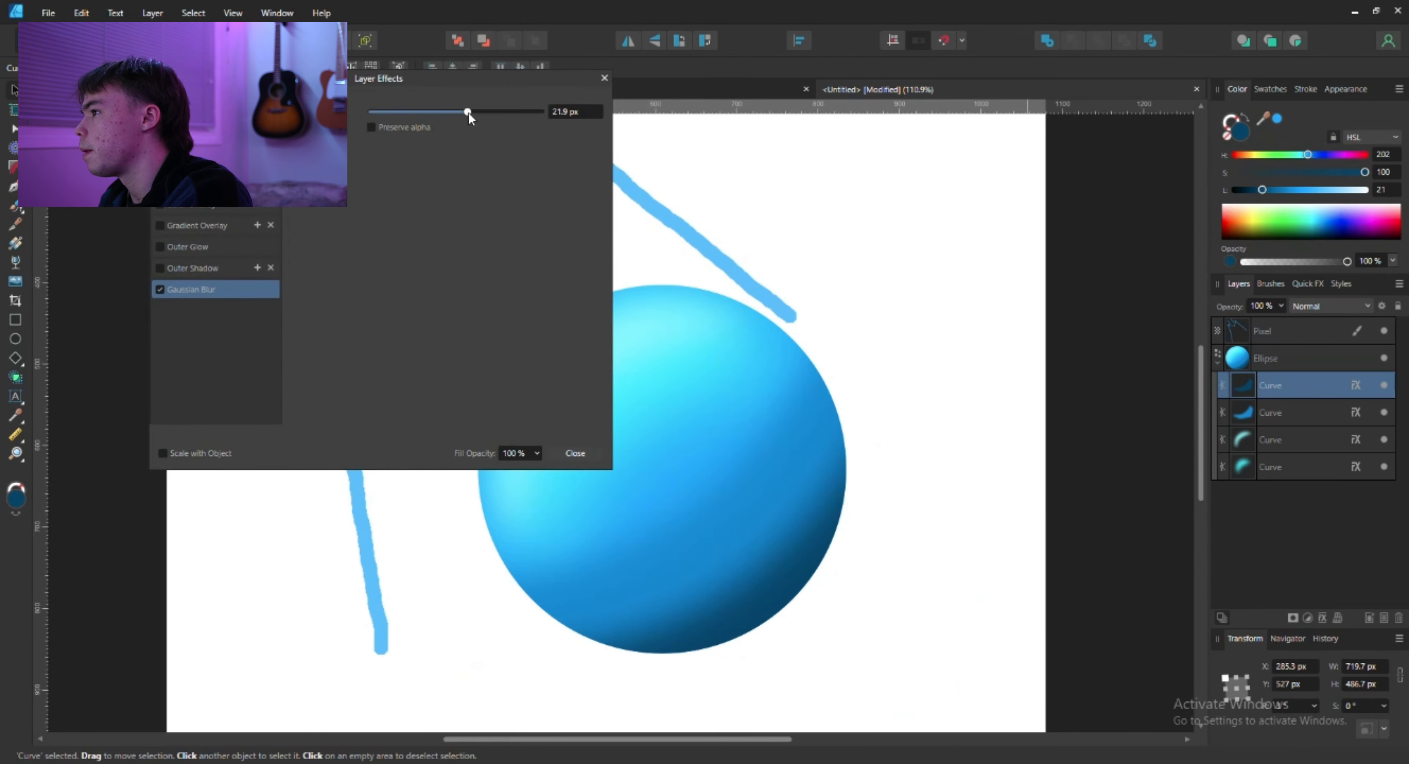
{"action": "left_click_drag", "start_coordinate": [468, 111], "coordinate": [506, 118]}
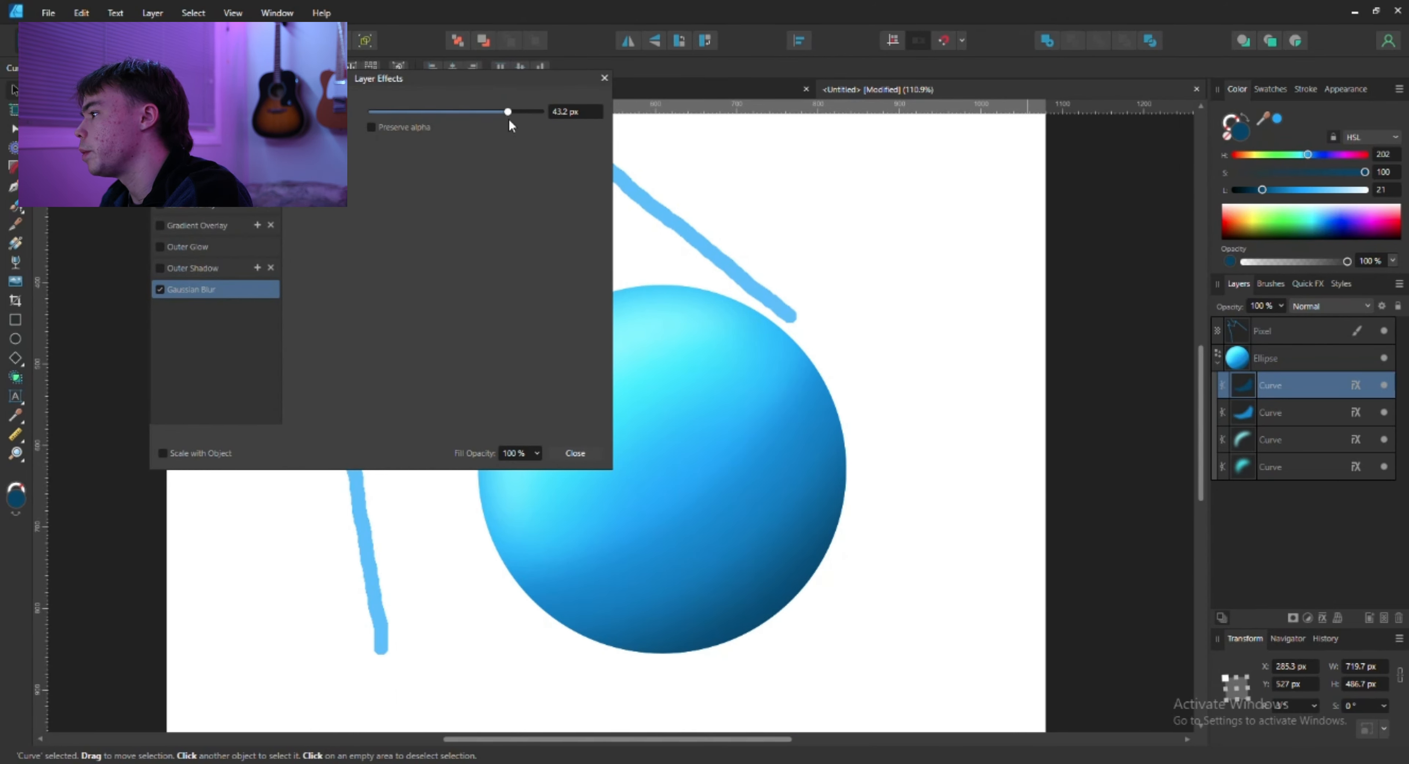
{"action": "key", "text": "space"}
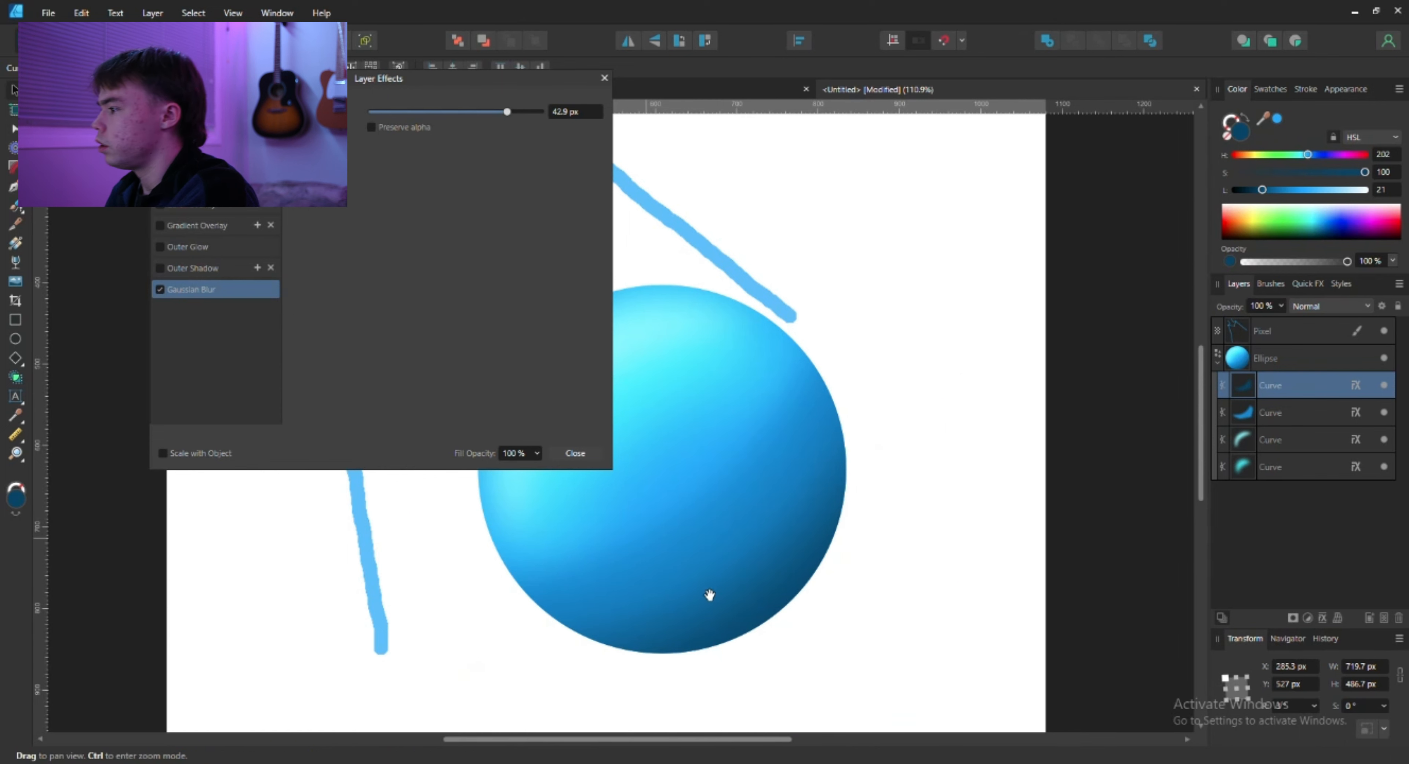
{"action": "left_click", "coordinate": [605, 78]}
{"action": "mouse_move", "coordinate": [742, 523]}
{"action": "left_mouse_down"}
{"action": "mouse_move", "coordinate": [711, 560]}
{"action": "mouse_move", "coordinate": [784, 509]}
{"action": "mouse_move", "coordinate": [739, 518]}
{"action": "left_mouse_up"}
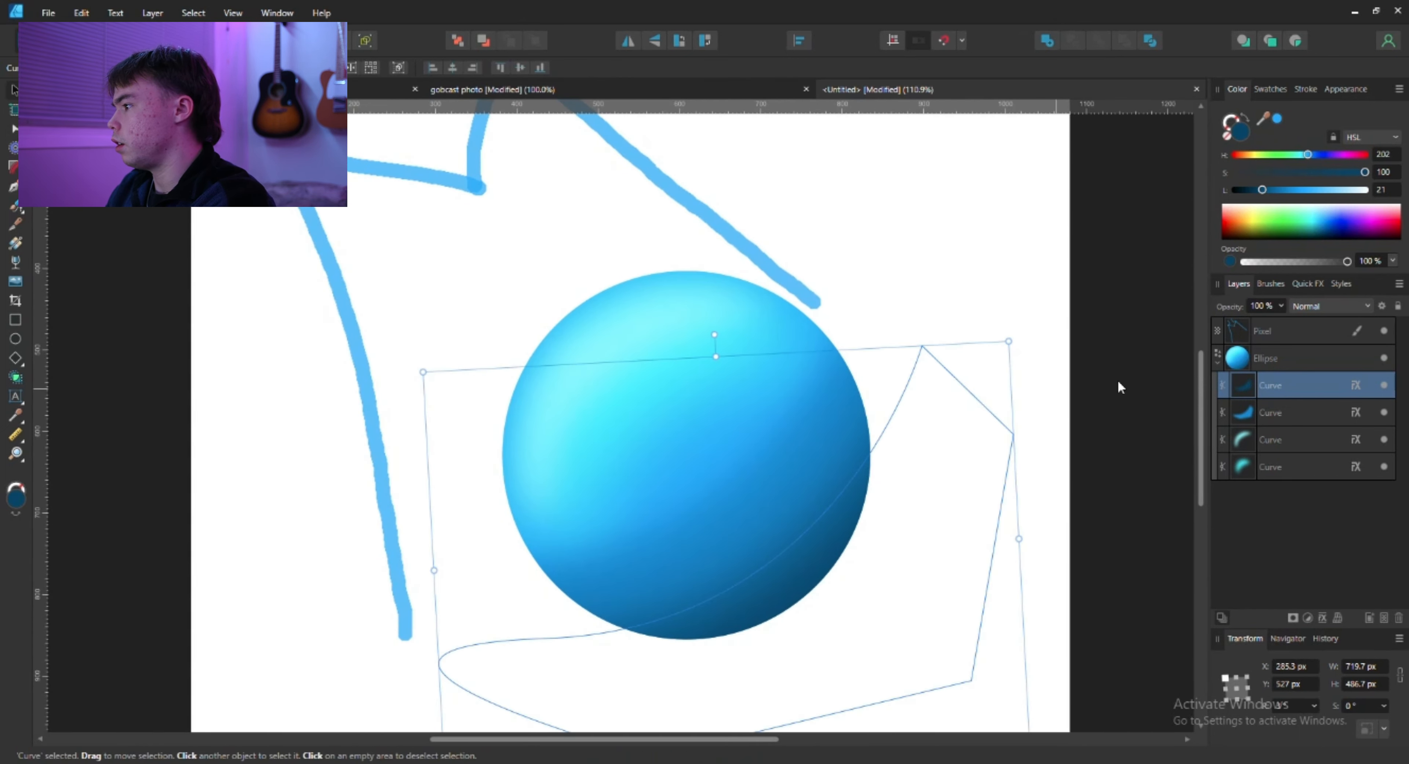
Reshape the first, lighter shadow by moving its left node up and left and its top node left to cover more of the sphere.
{"action": "left_click", "coordinate": [1267, 420]}
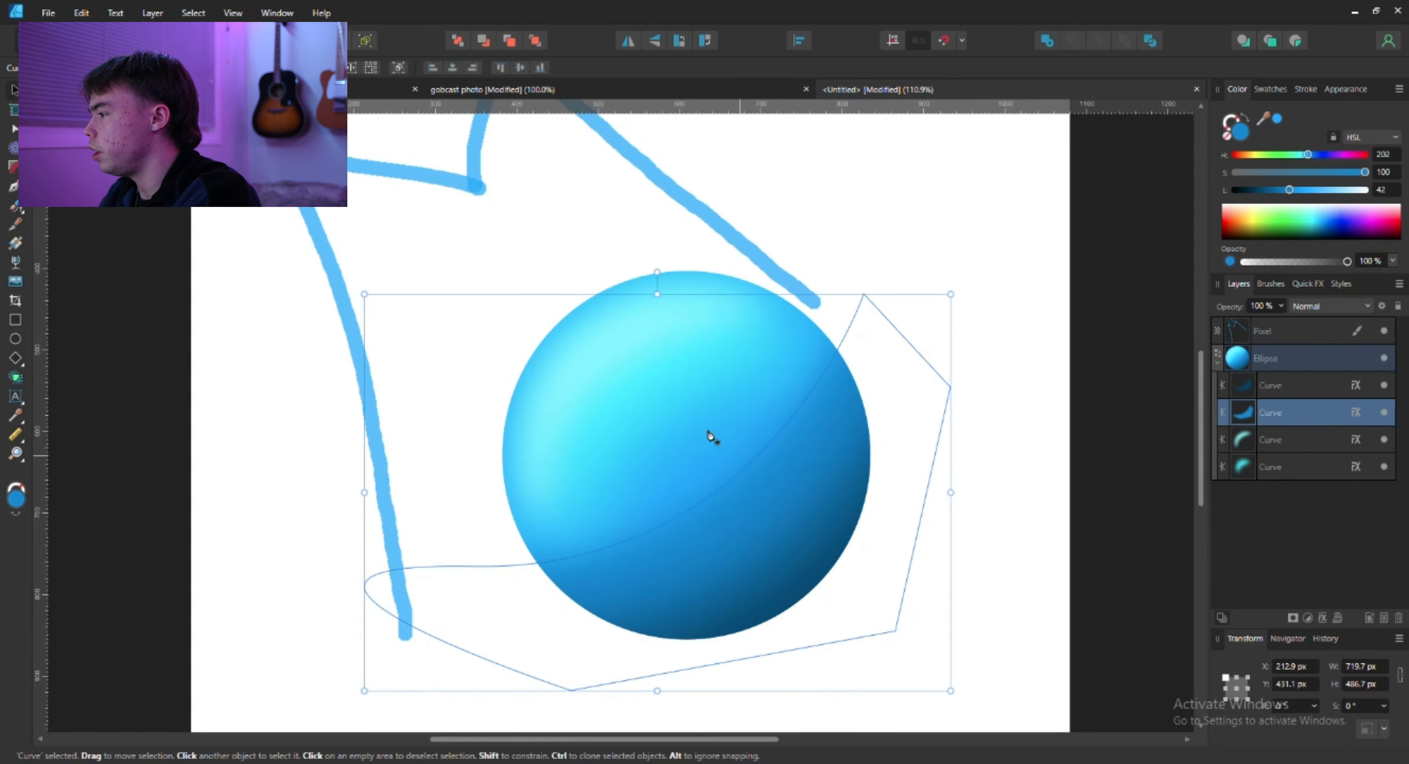
{"action": "key", "text": "p"}
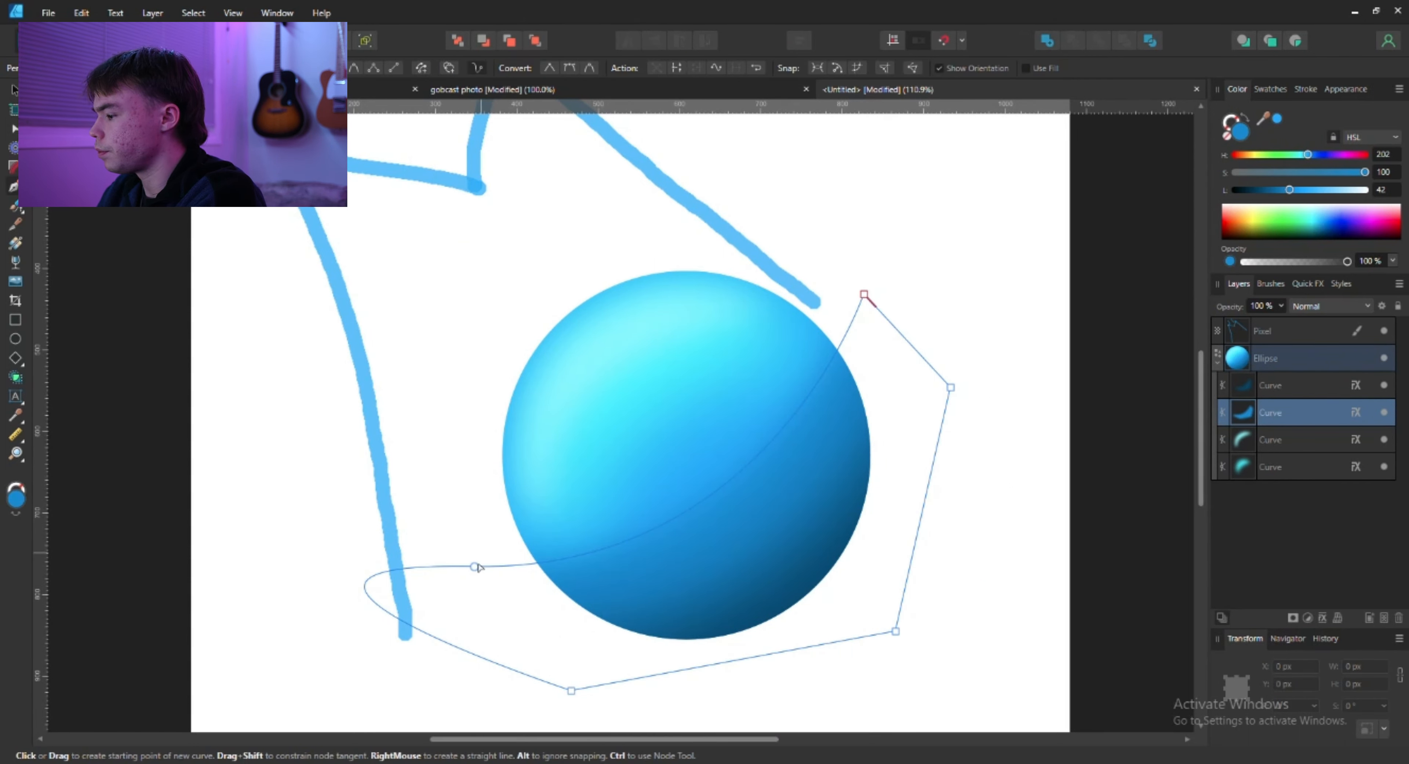
{"action": "key", "text": "a"}
{"action": "left_click_drag", "start_coordinate": [474, 568], "coordinate": [446, 543]}
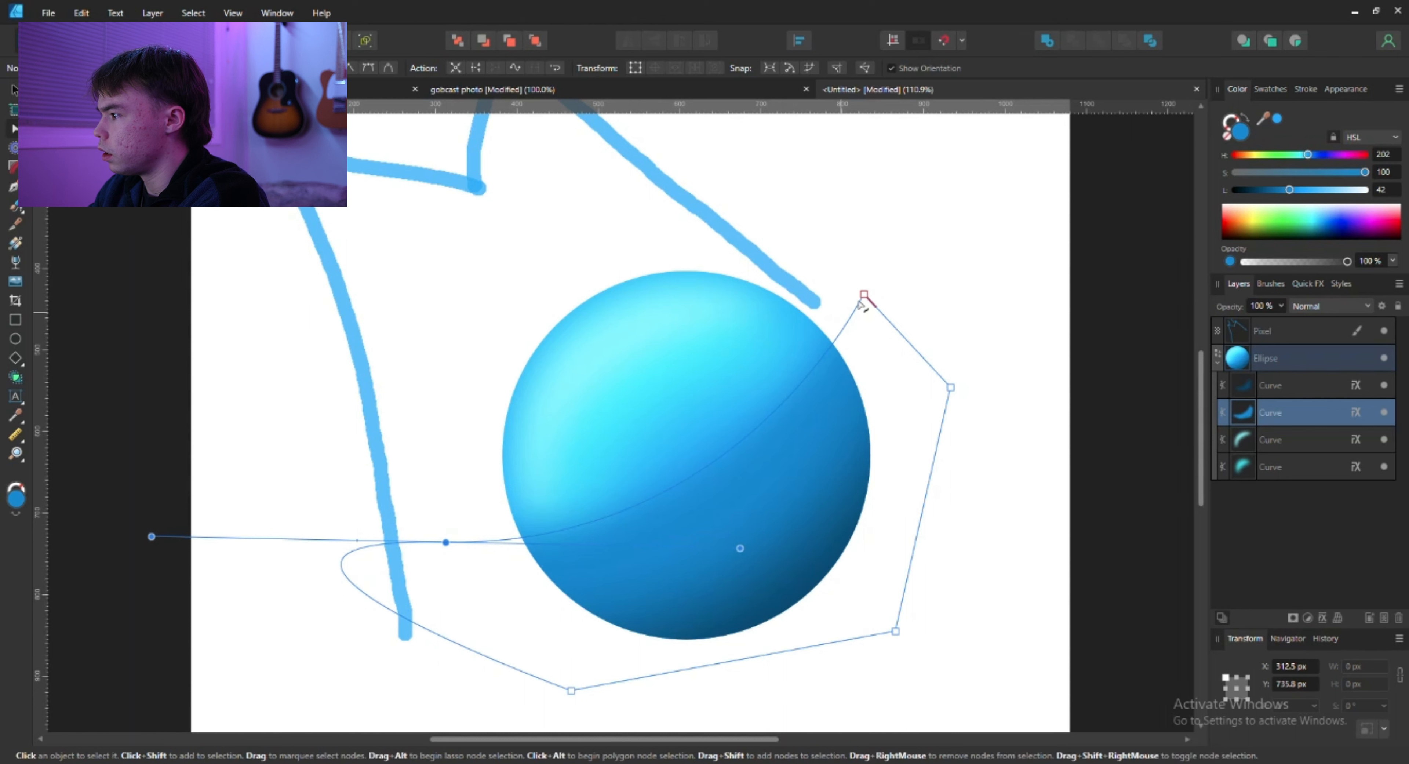
{"action": "left_click_drag", "start_coordinate": [866, 297], "coordinate": [812, 293]}
{"action": "key", "text": "h"}
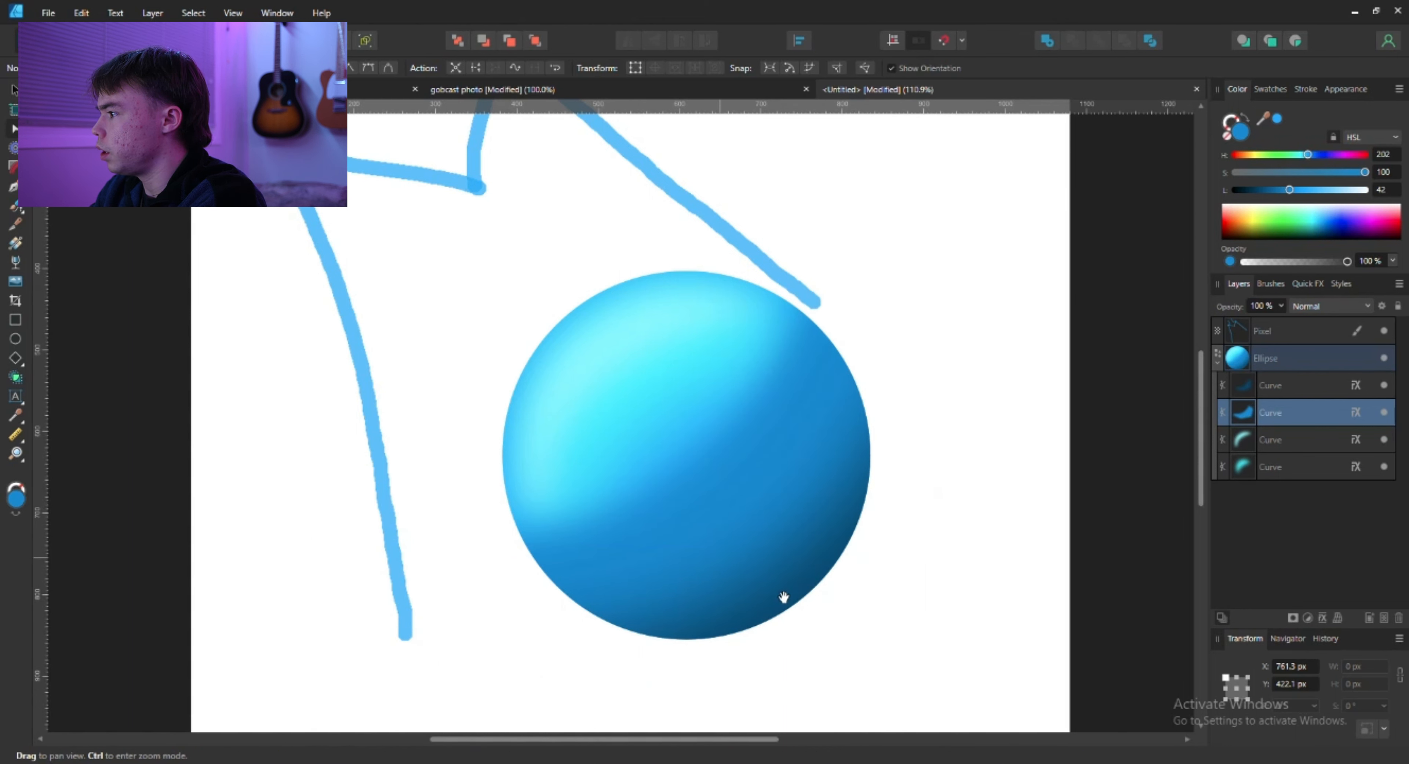
{"action": "key", "text": "a"}
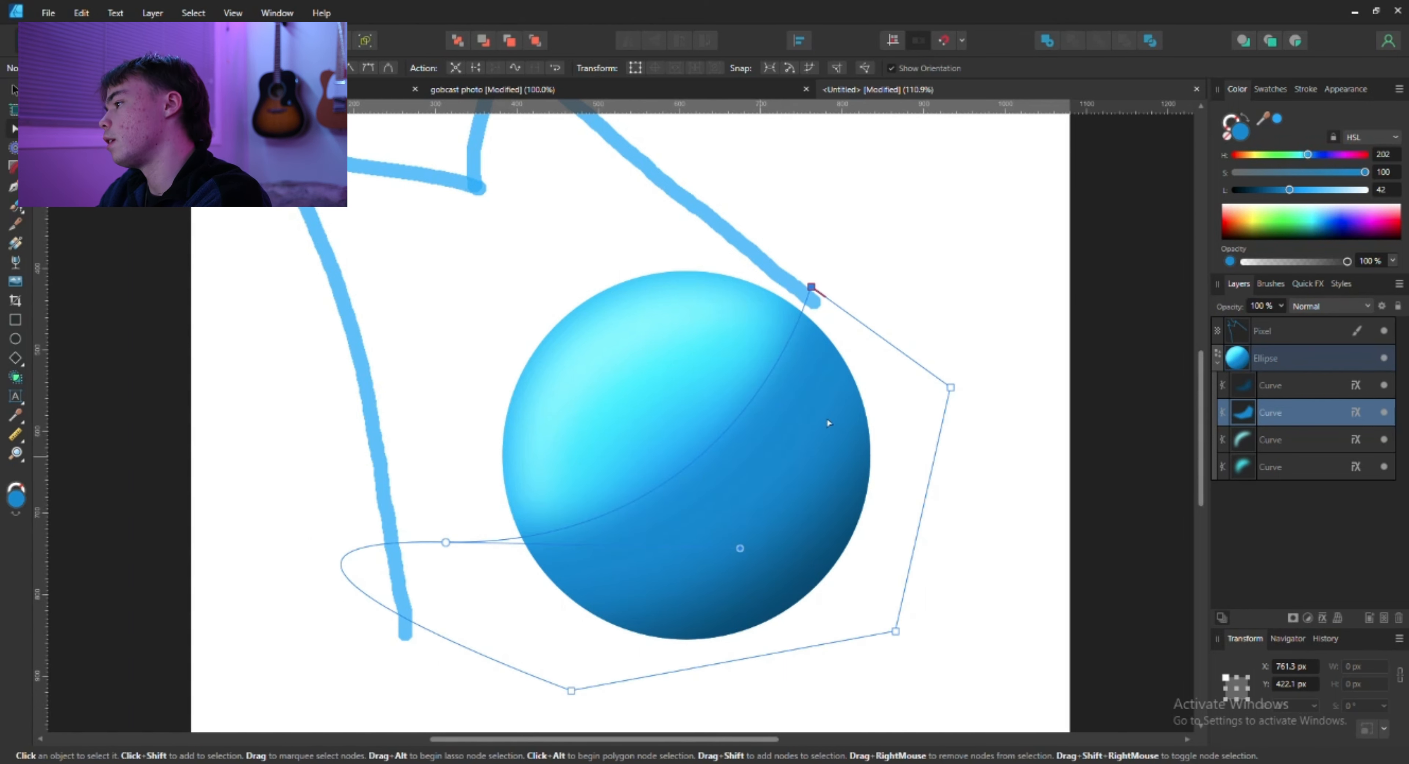
Set the lighter shadow's Gaussian Blur radius to 33 px and shift the shape slightly down and right.
{"action": "left_click", "coordinate": [1321, 618]}
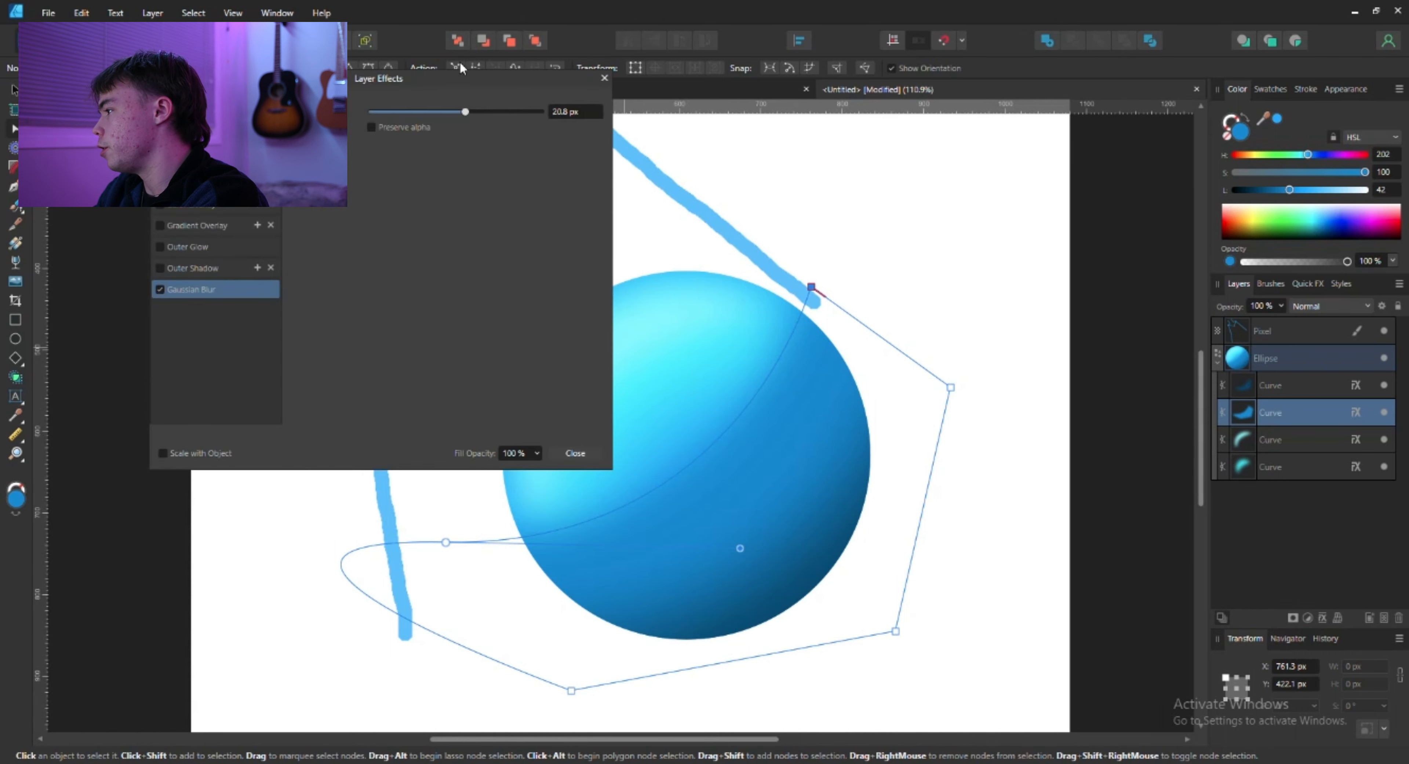
{"action": "left_click_drag", "start_coordinate": [468, 111], "coordinate": [486, 117]}
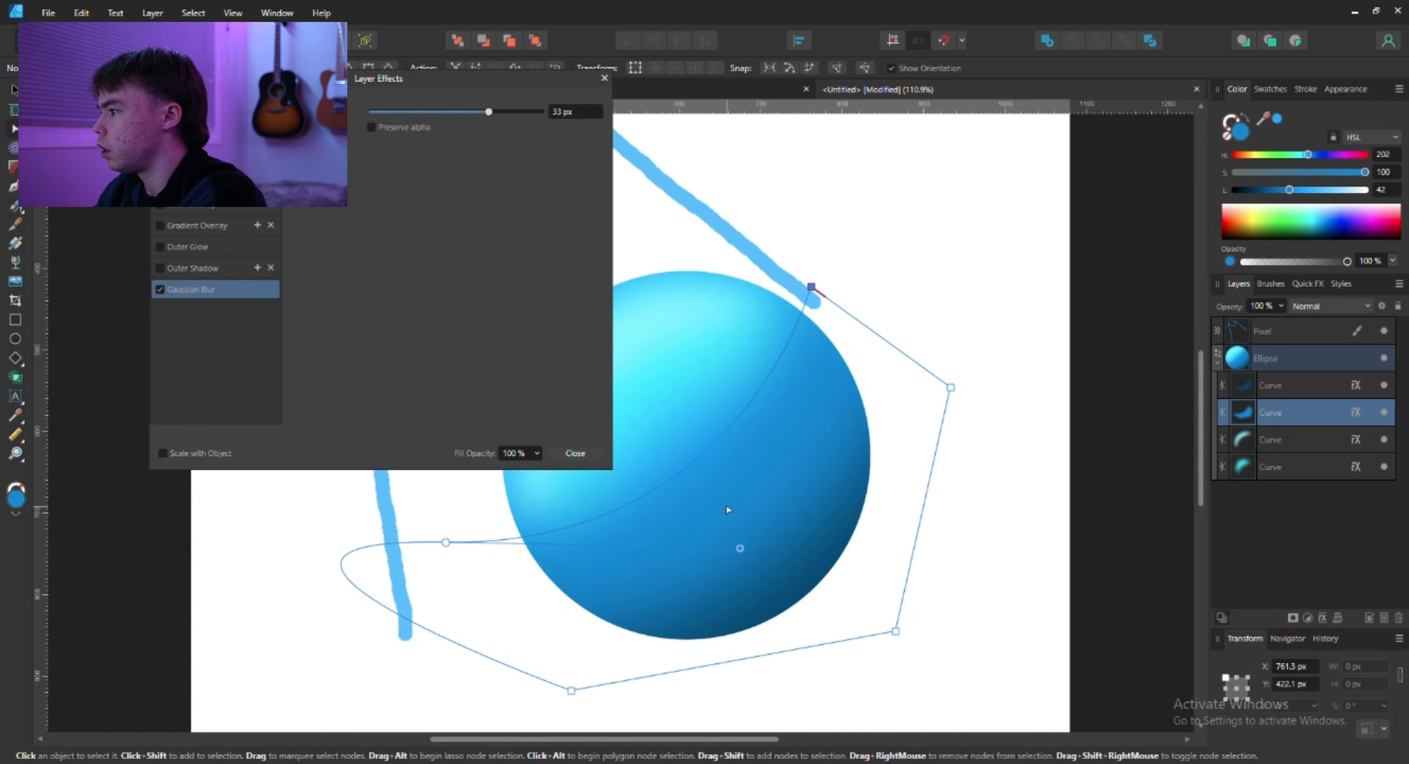
{"action": "key", "text": "v"}
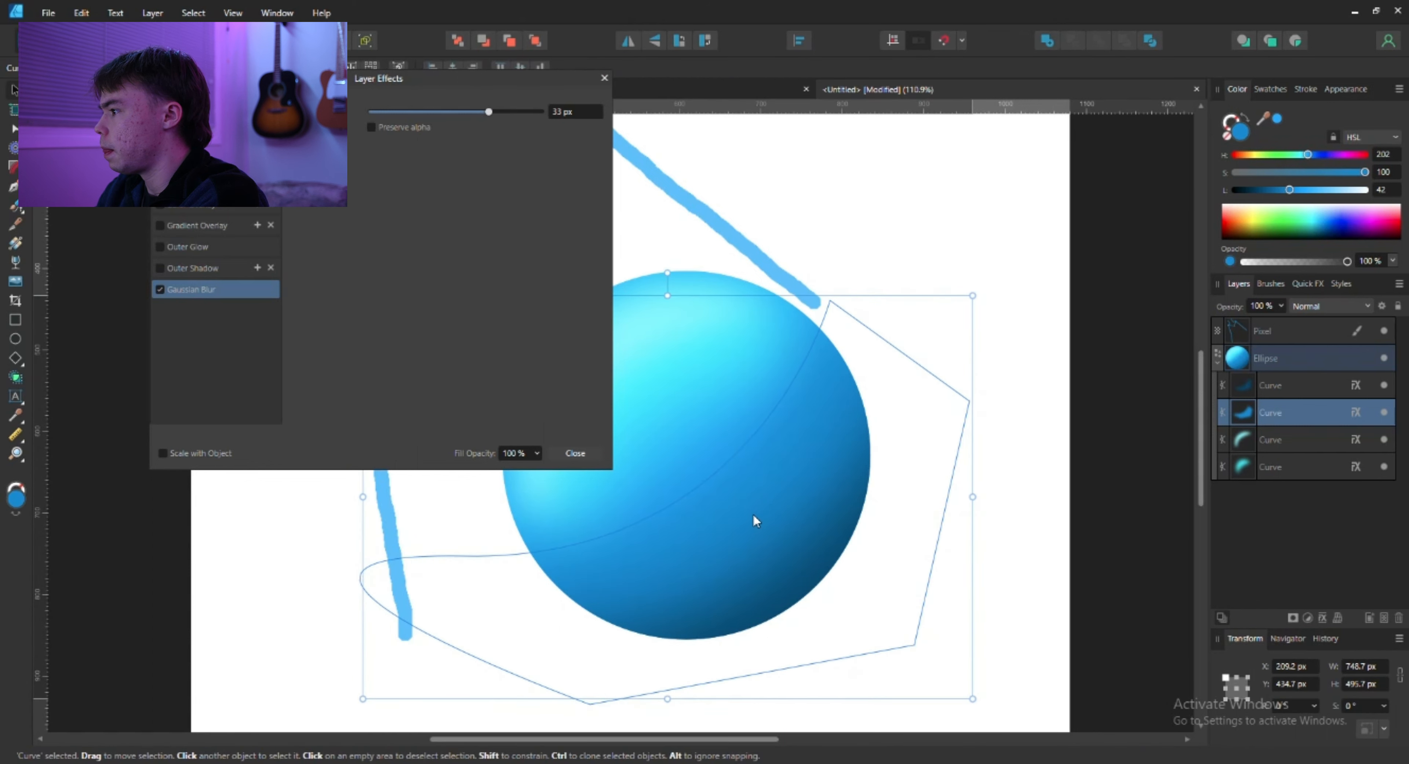
Close the layer effects and inspect the light and shadow transitions across the whole sphere.
{"action": "key", "text": "space"}
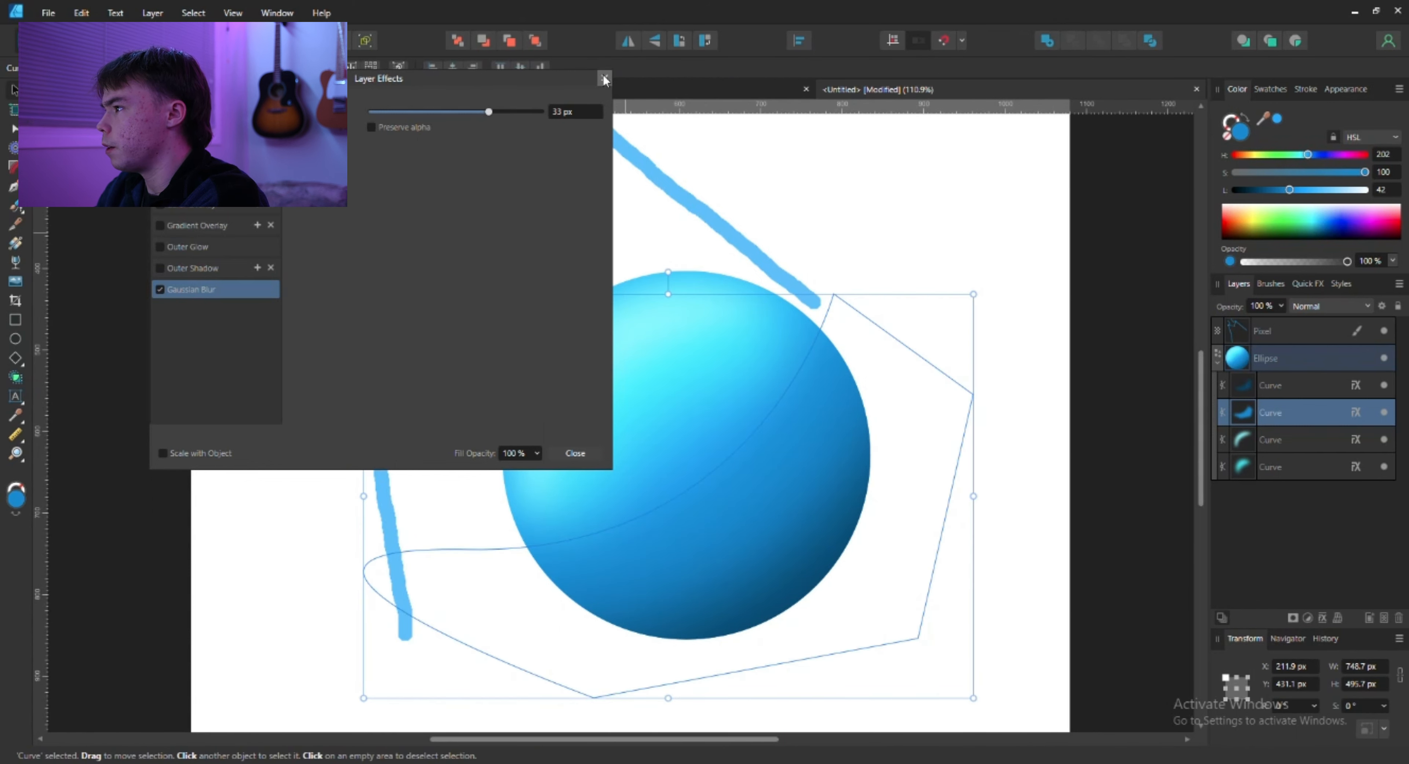
{"action": "left_click", "coordinate": [604, 79]}
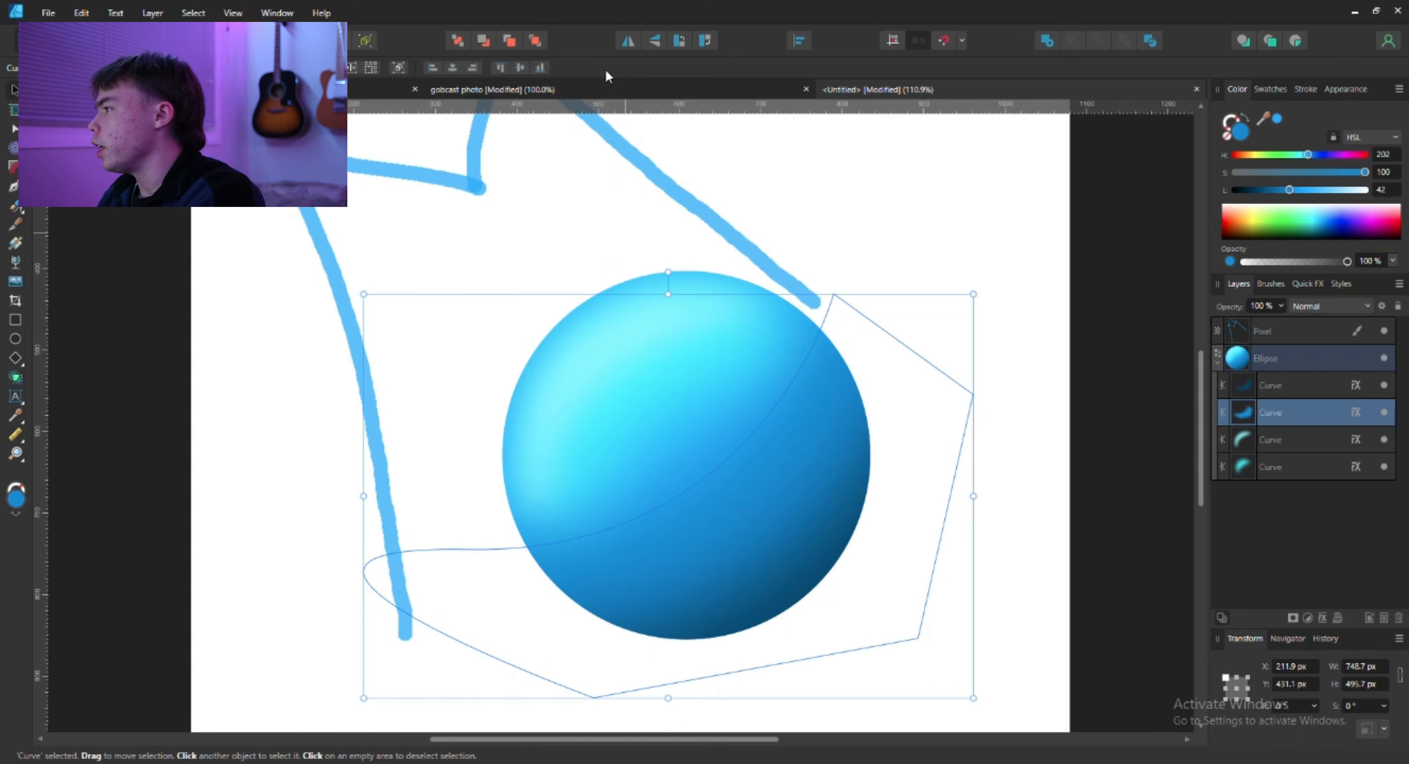
{"action": "key", "text": "space"}
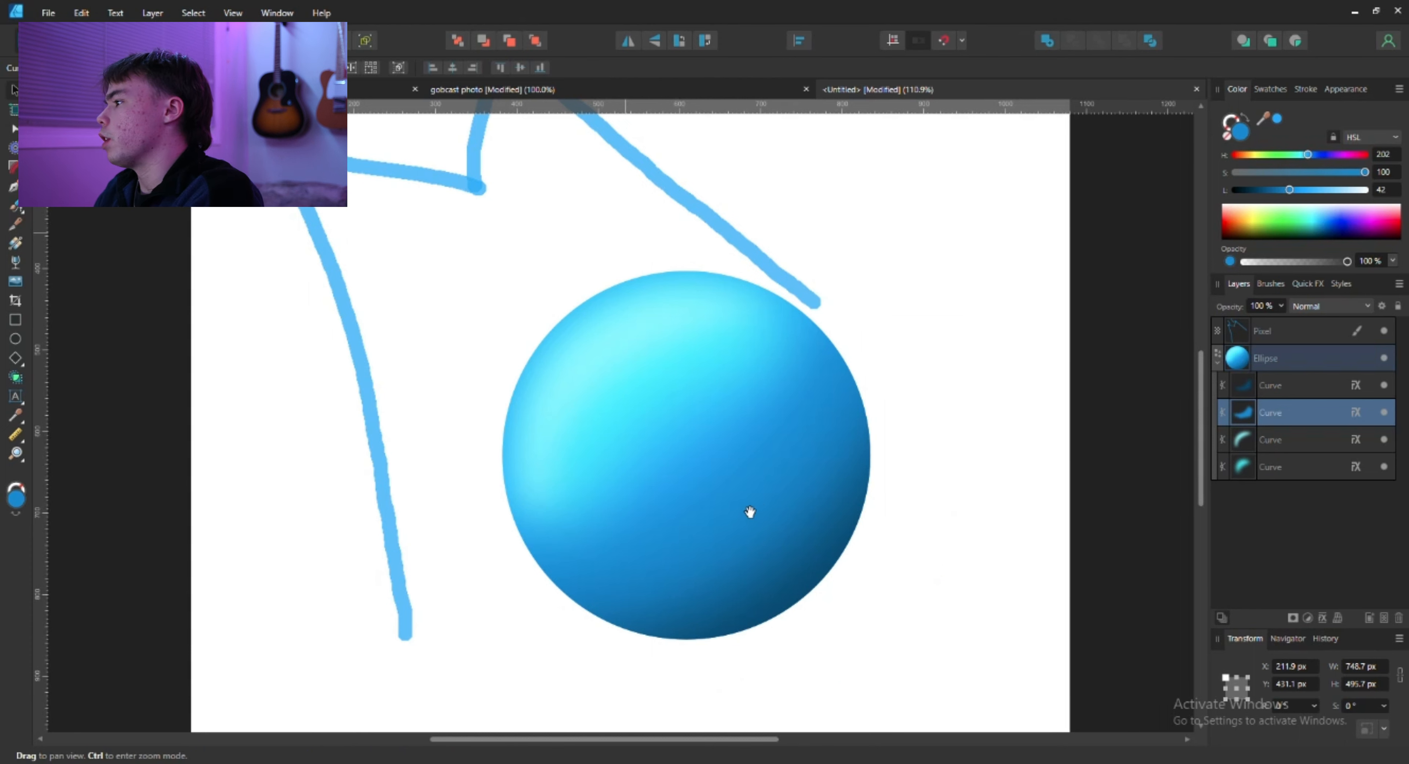
{"action": "mouse_move", "coordinate": [762, 442]}
{"action": "left_mouse_down"}
{"action": "mouse_move", "coordinate": [713, 368]}
{"action": "mouse_move", "coordinate": [753, 440]}
{"action": "left_mouse_up"}
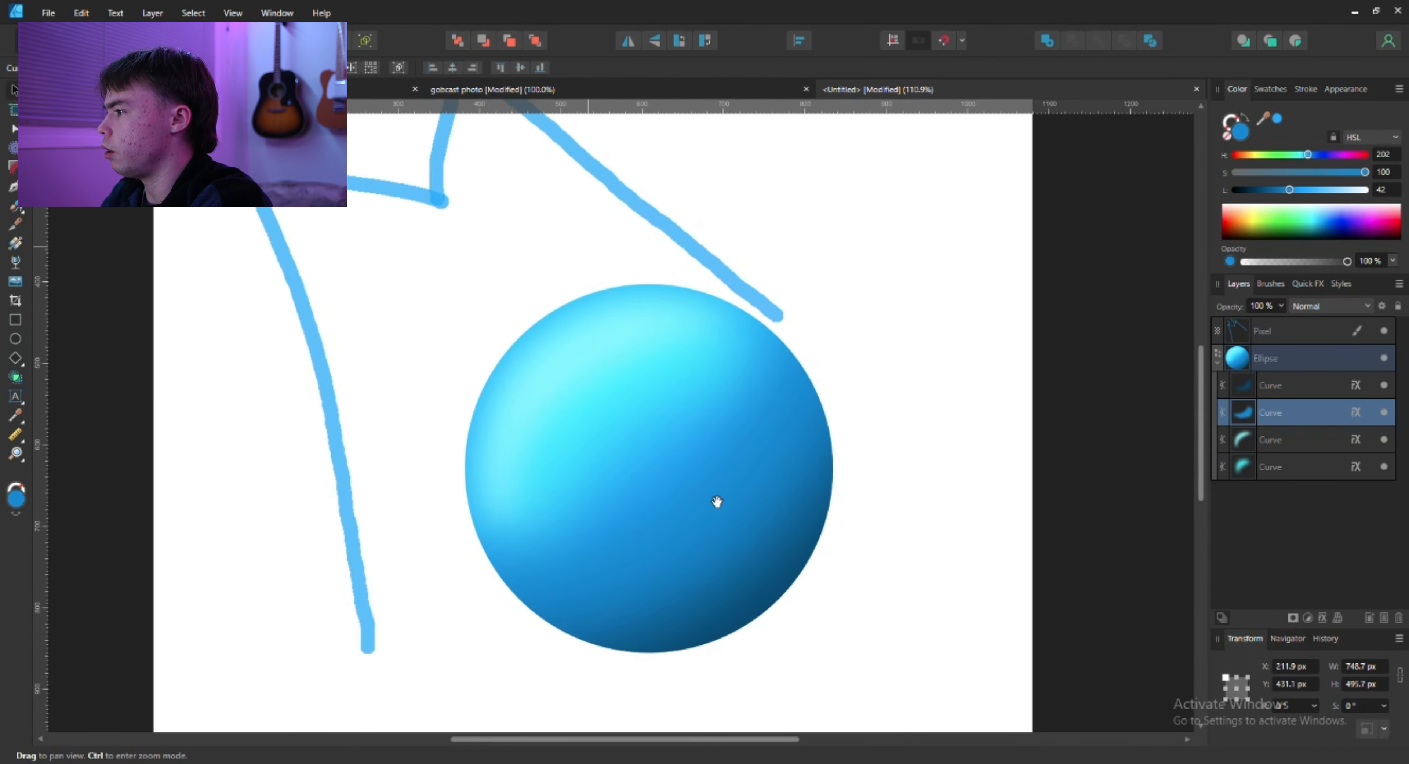
{"action": "left_click_drag", "start_coordinate": [794, 547], "coordinate": [704, 464]}
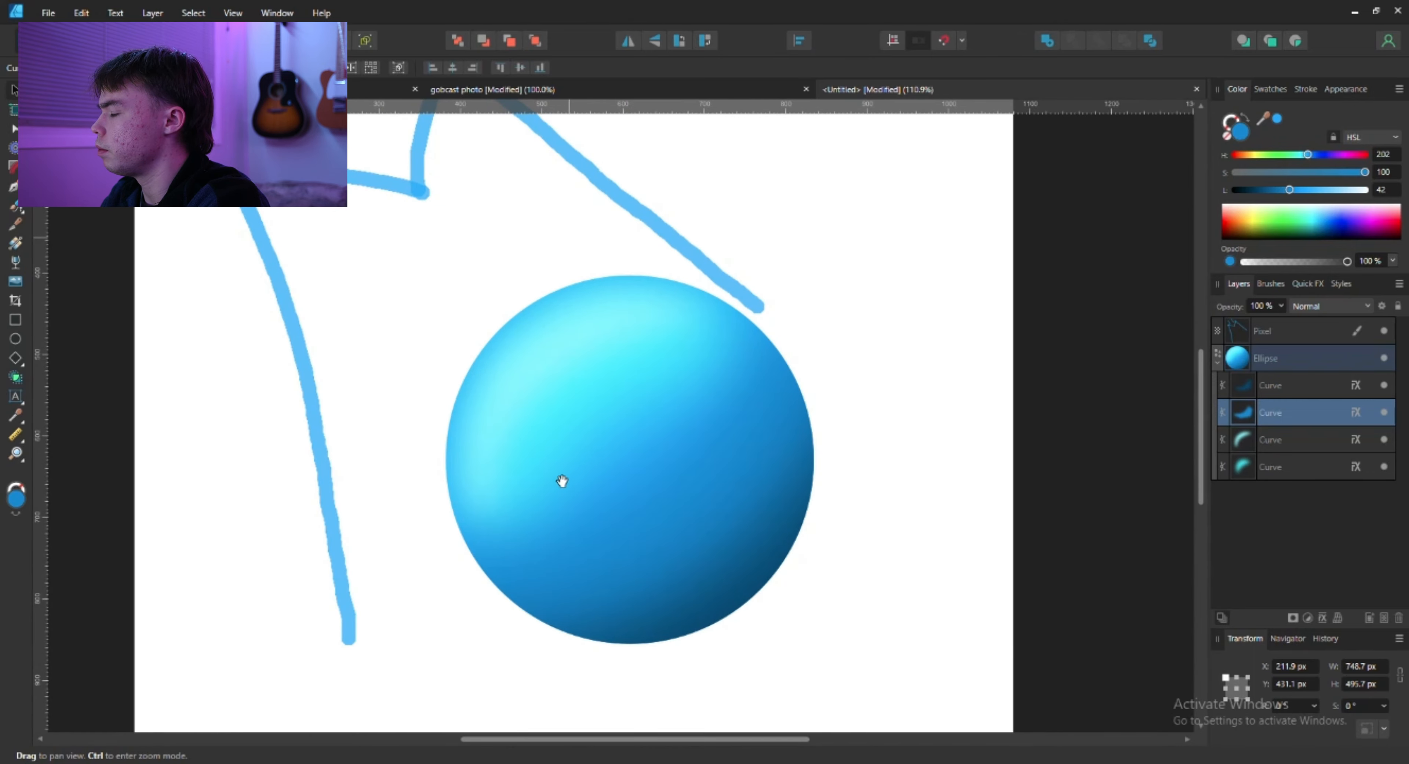
{"action": "left_click_drag", "start_coordinate": [562, 480], "coordinate": [699, 485]}
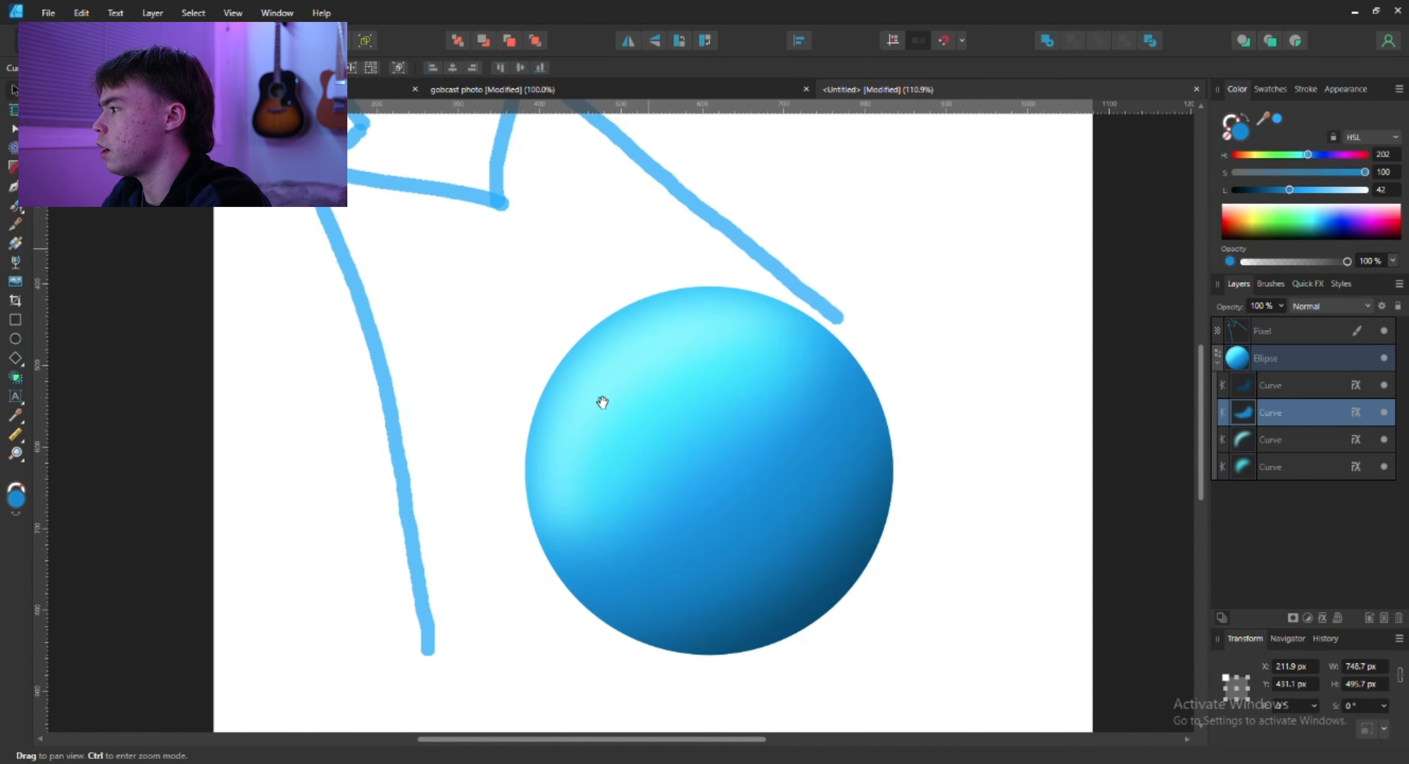
{"action": "key", "text": "v"}
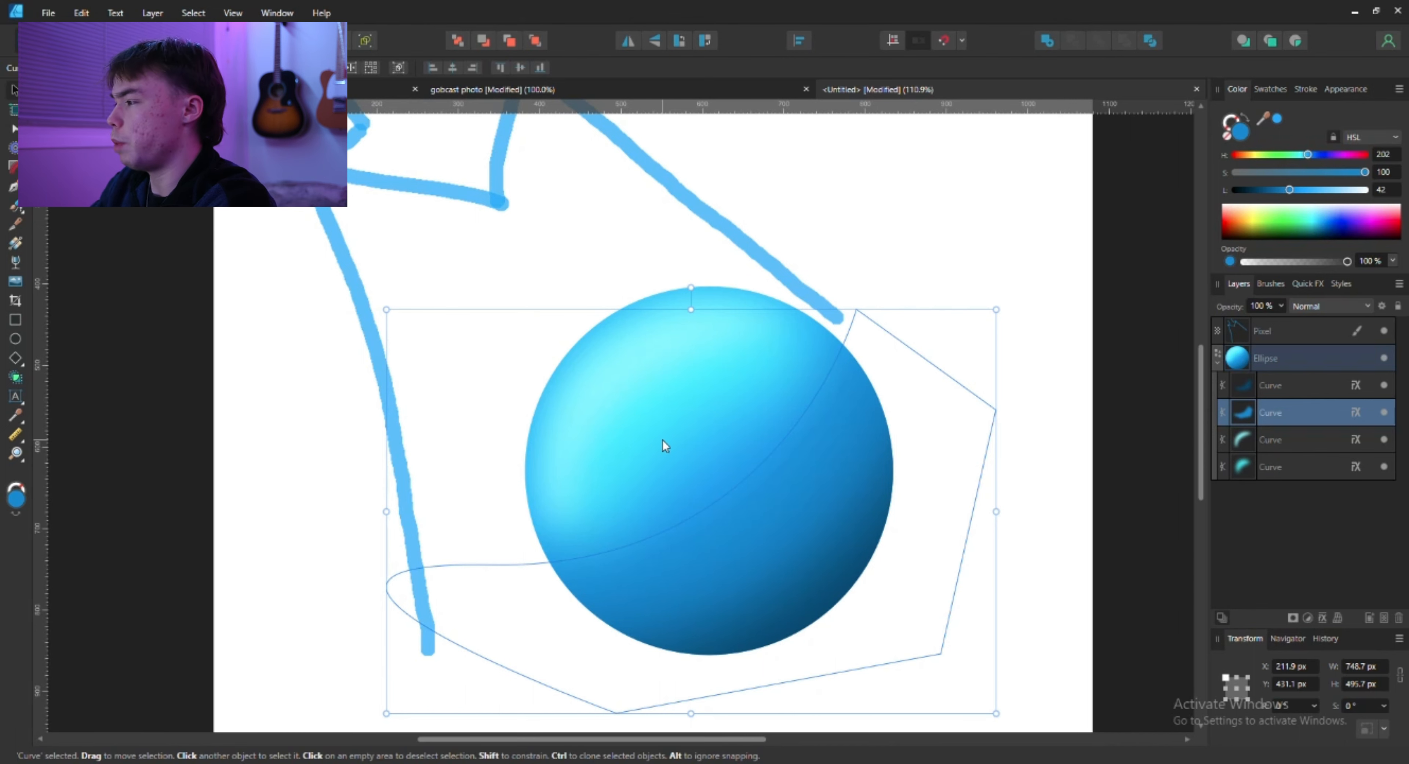
Draw a closed crescent inside the sphere's upper-left edge with the Pen tool and fill it white at lightness 100.
{"action": "key", "text": "p"}
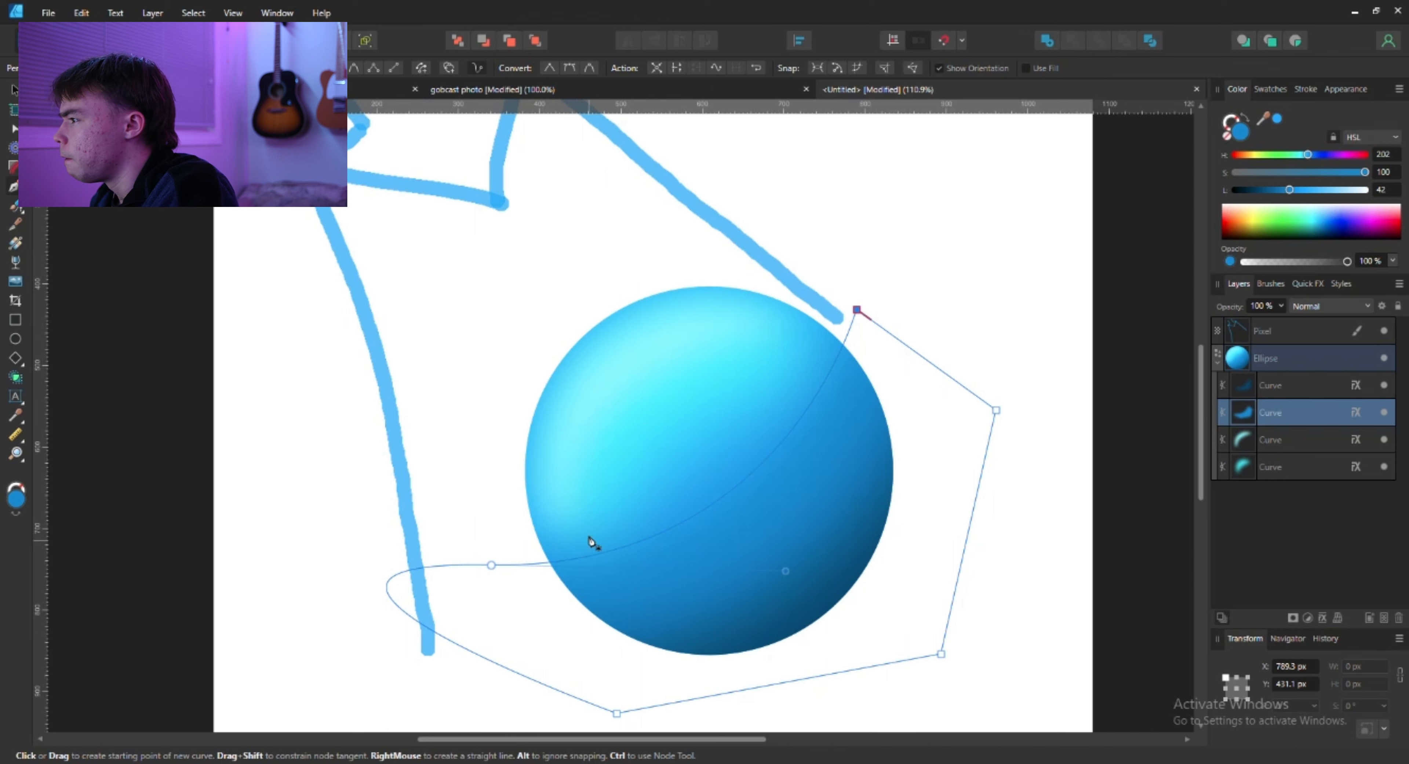
{"action": "left_click", "coordinate": [757, 323]}
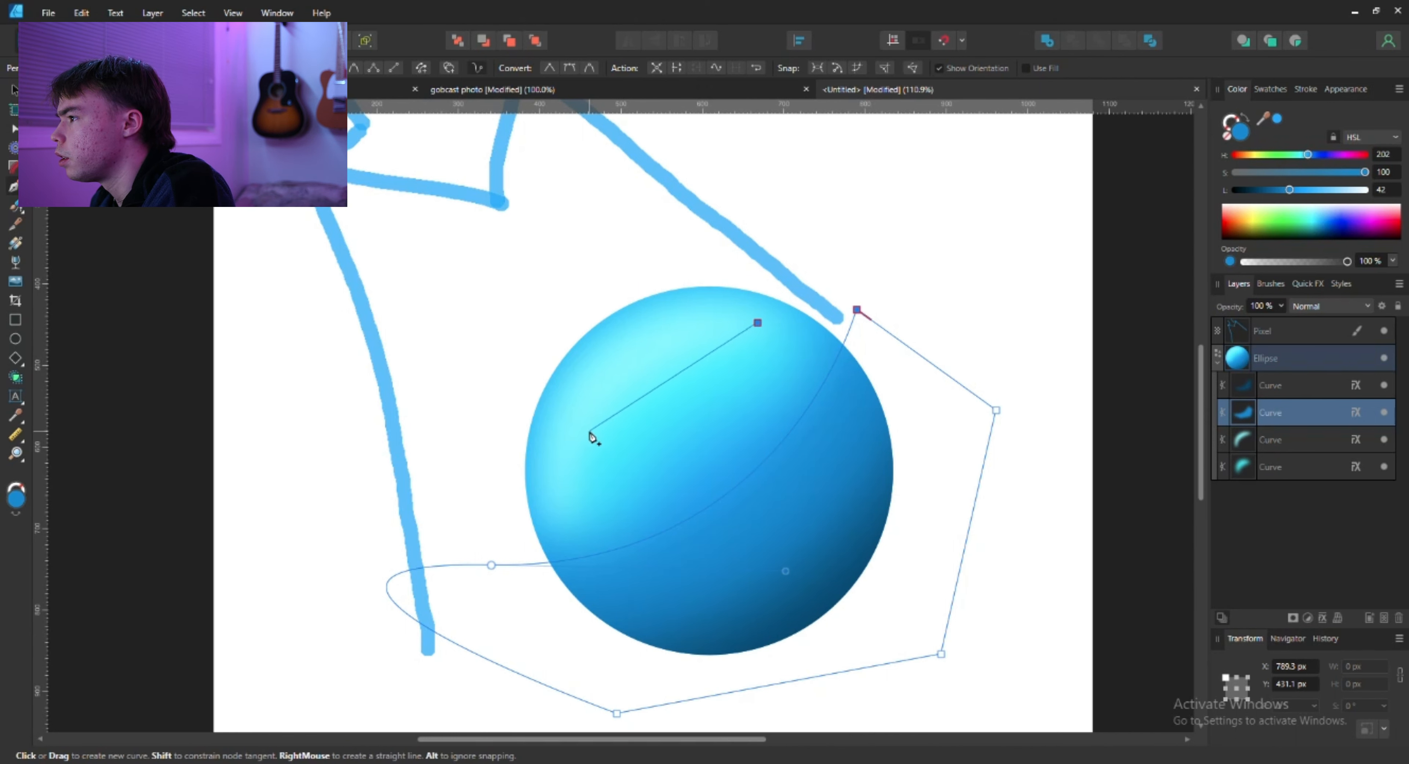
{"action": "left_click", "coordinate": [719, 317]}
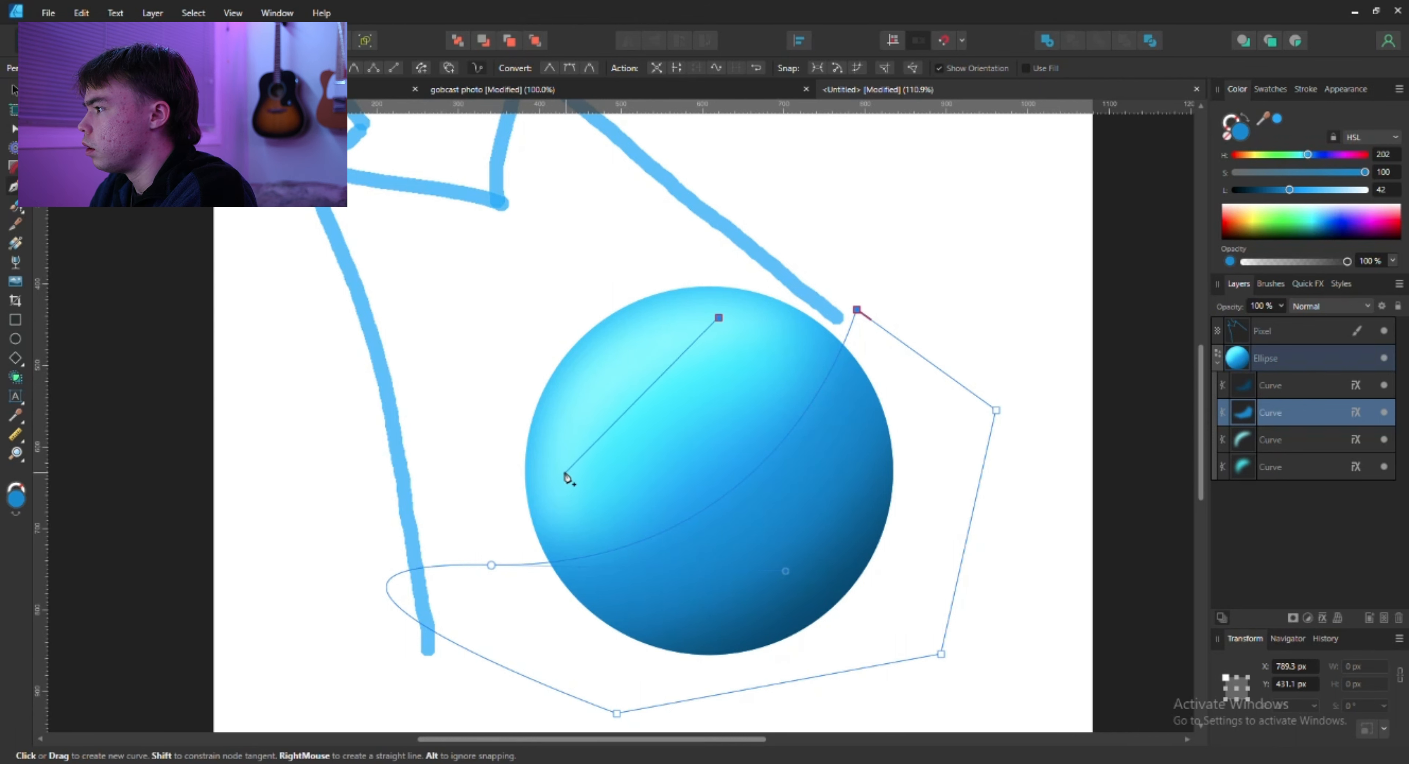
{"action": "left_click_drag", "start_coordinate": [555, 459], "coordinate": [539, 571]}
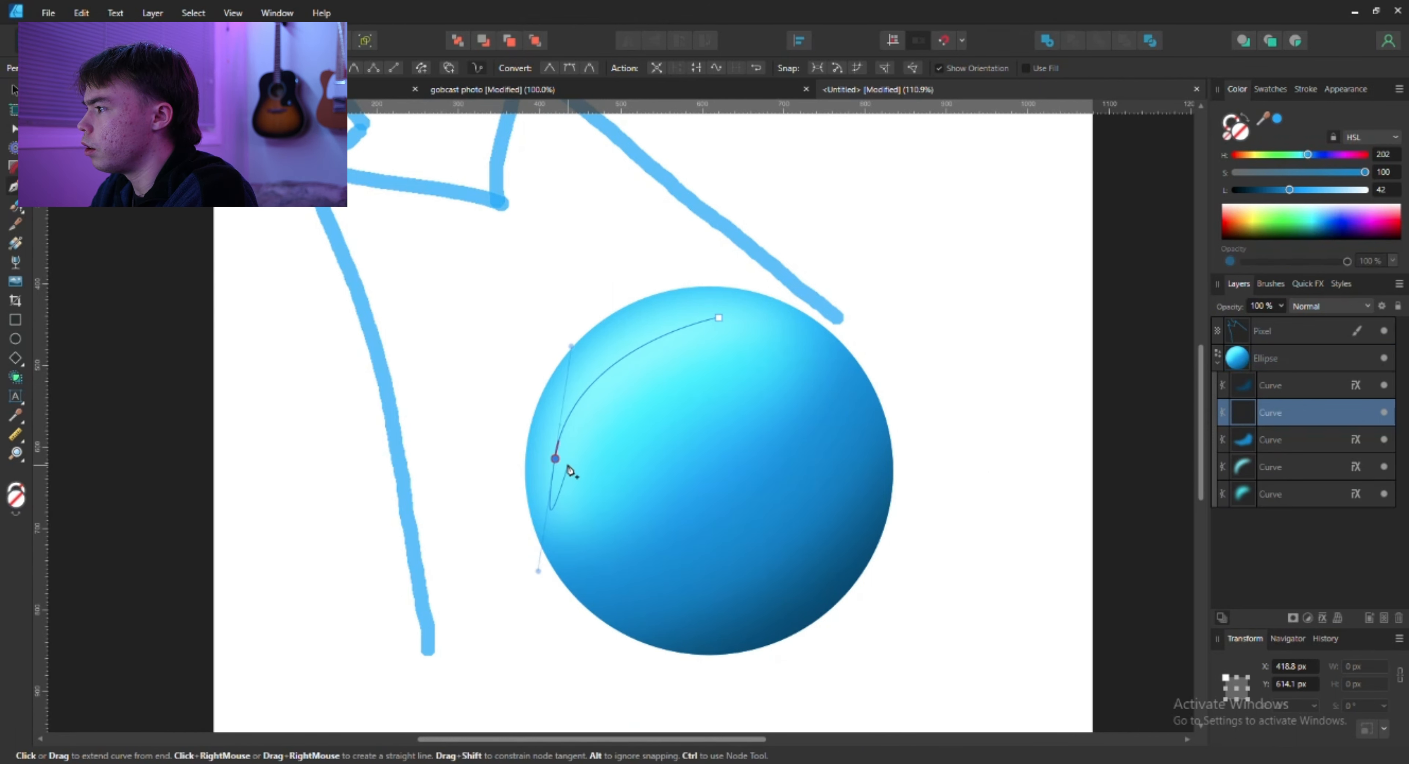
{"action": "left_click", "coordinate": [554, 459]}
{"action": "left_click_drag", "start_coordinate": [720, 319], "coordinate": [901, 356]}
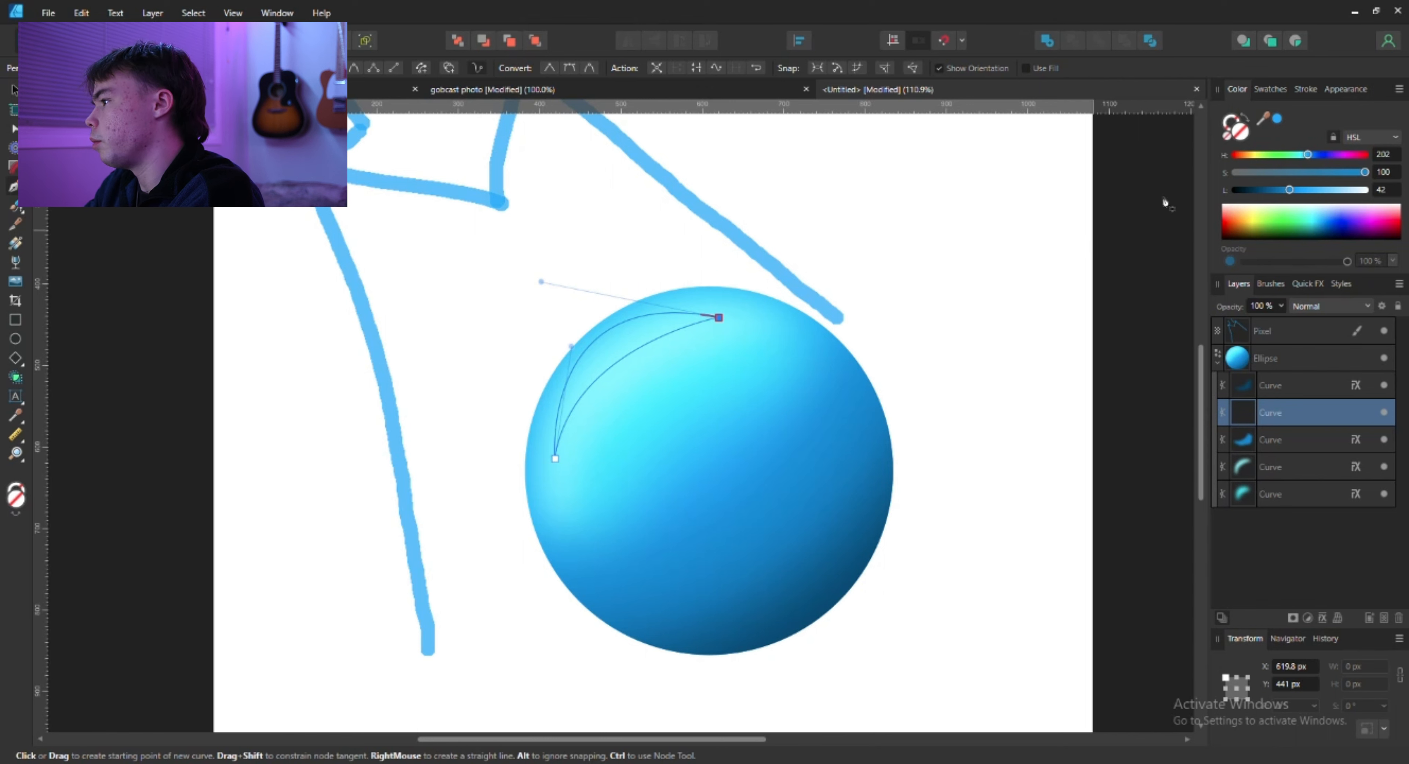
{"action": "left_click_drag", "start_coordinate": [1291, 190], "coordinate": [1370, 214]}
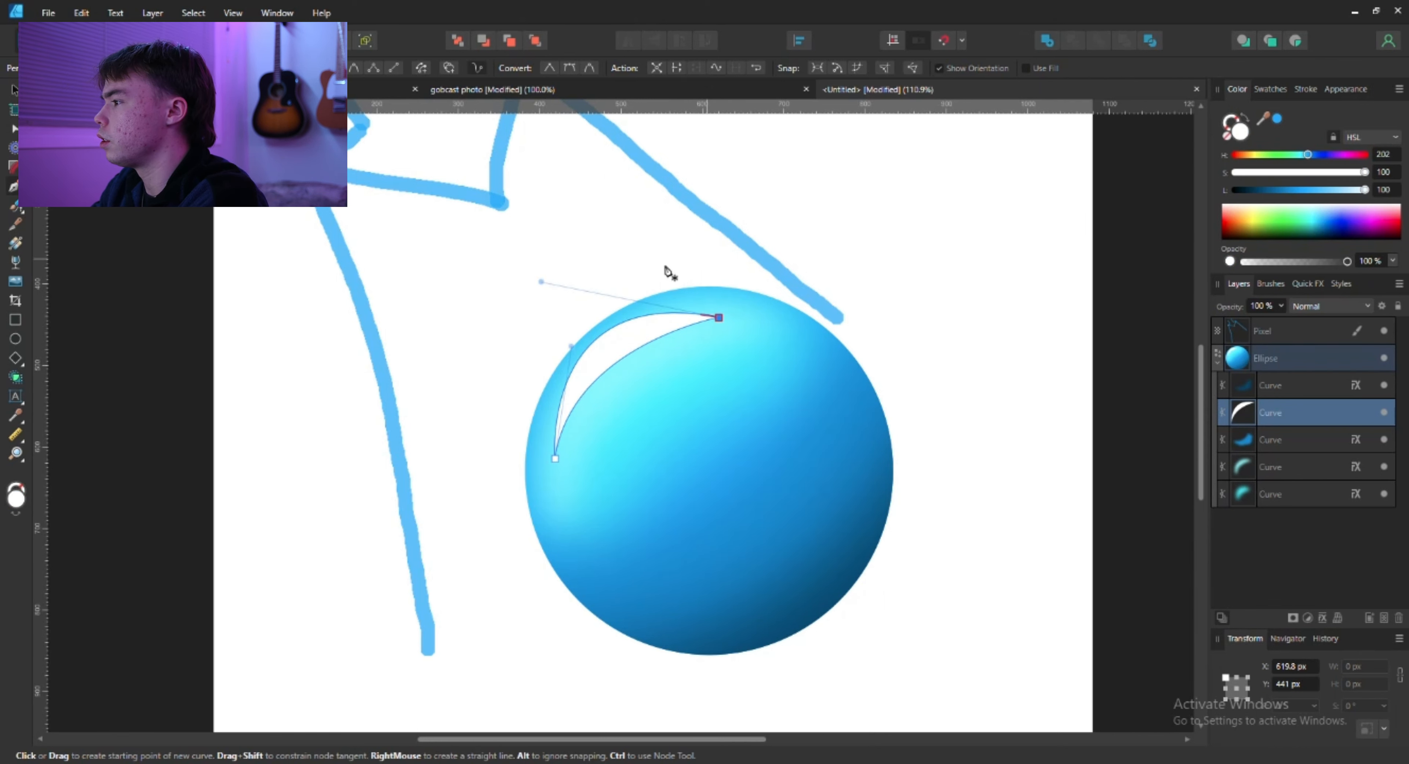
Move the crescent's upper node to about X 657, Y 422 px and lower node to about X 402, Y 629 px, then adjust the lower node's handle.
{"action": "key", "text": "a"}
{"action": "left_click_drag", "start_coordinate": [718, 317], "coordinate": [748, 304]}
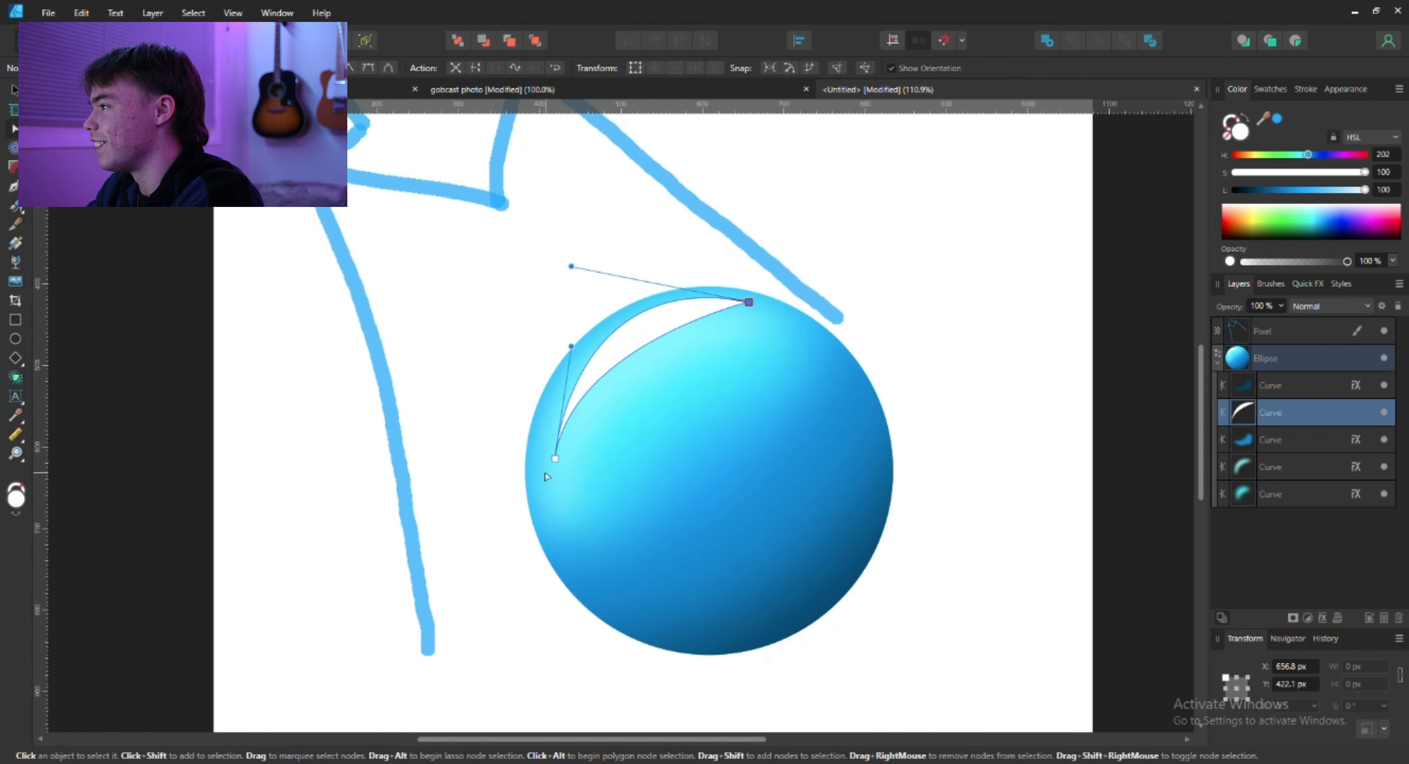
{"action": "left_click_drag", "start_coordinate": [554, 460], "coordinate": [540, 472]}
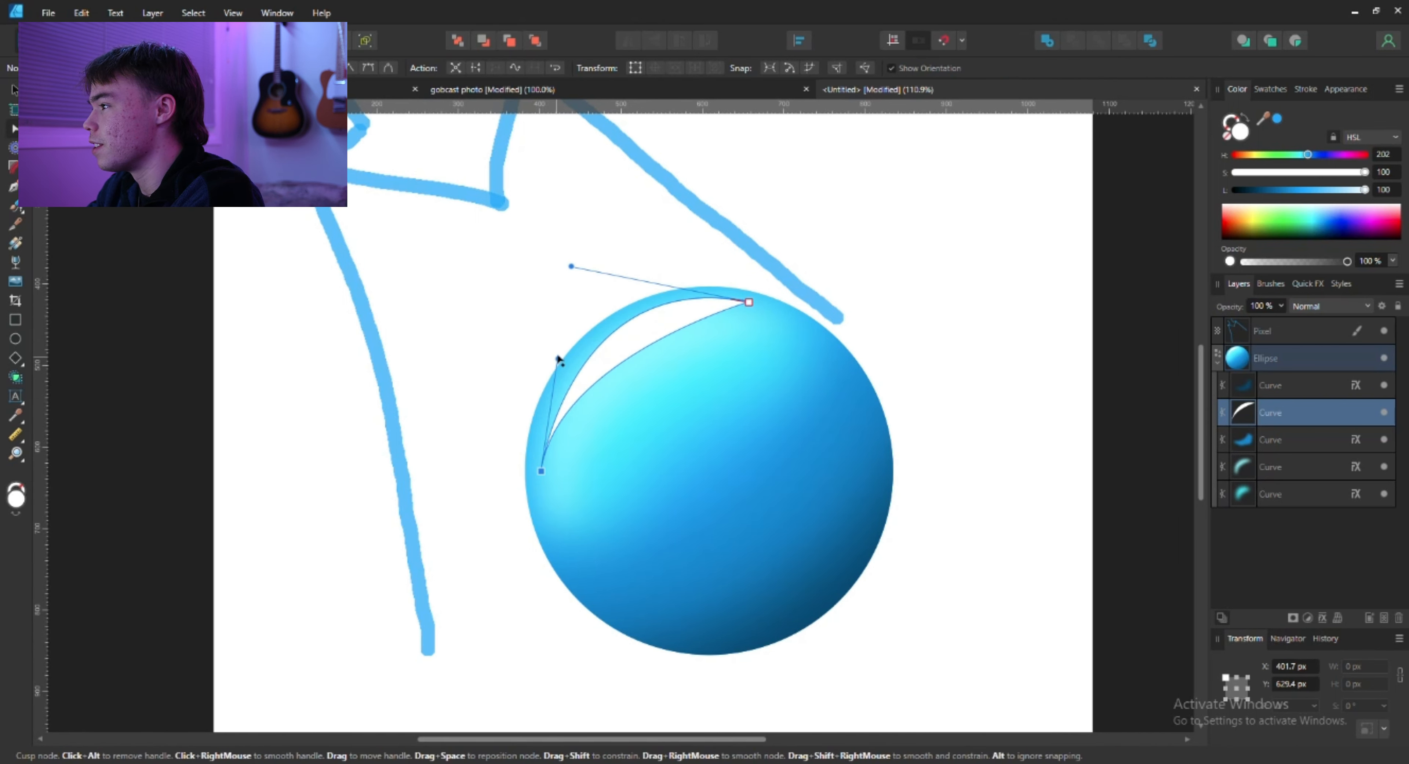
{"action": "left_click_drag", "start_coordinate": [558, 359], "coordinate": [602, 325]}
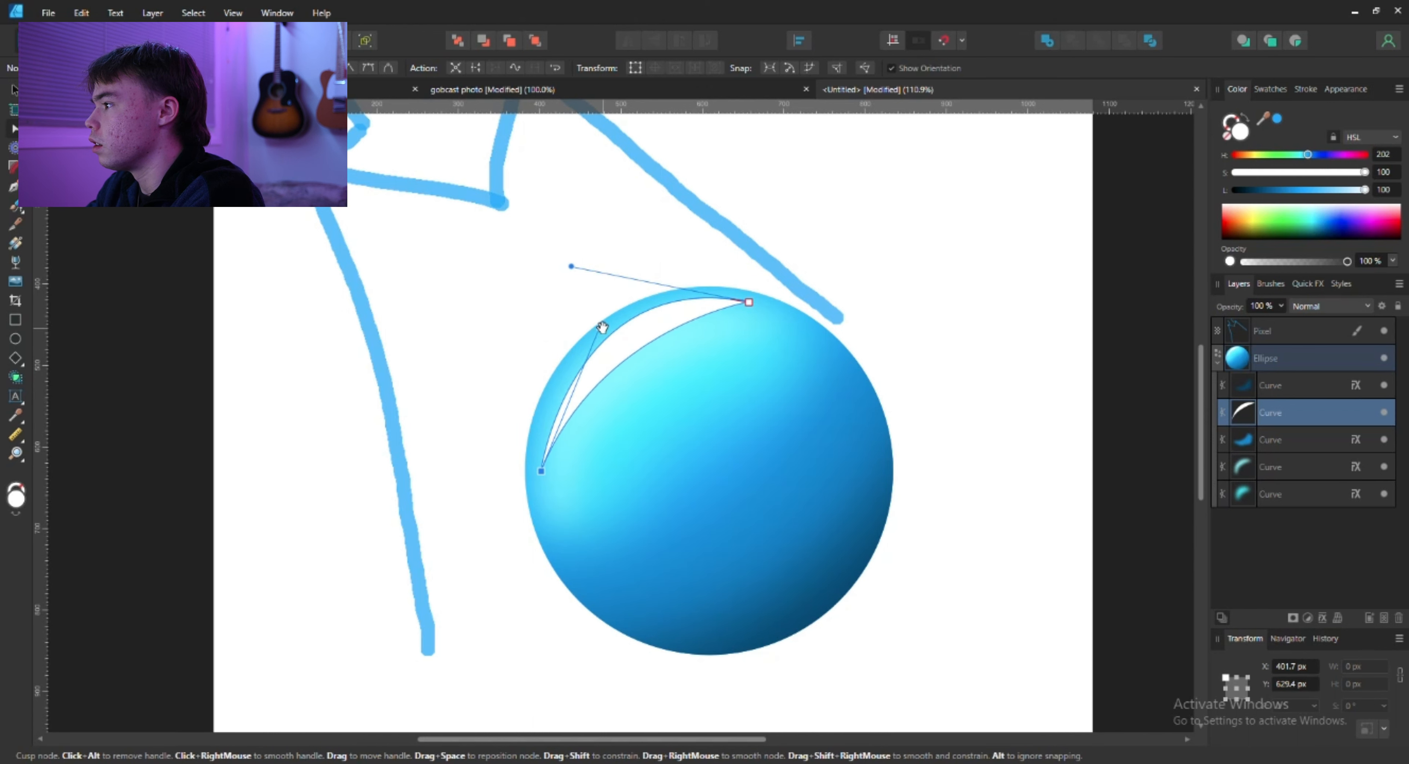
{"action": "key", "text": "space"}
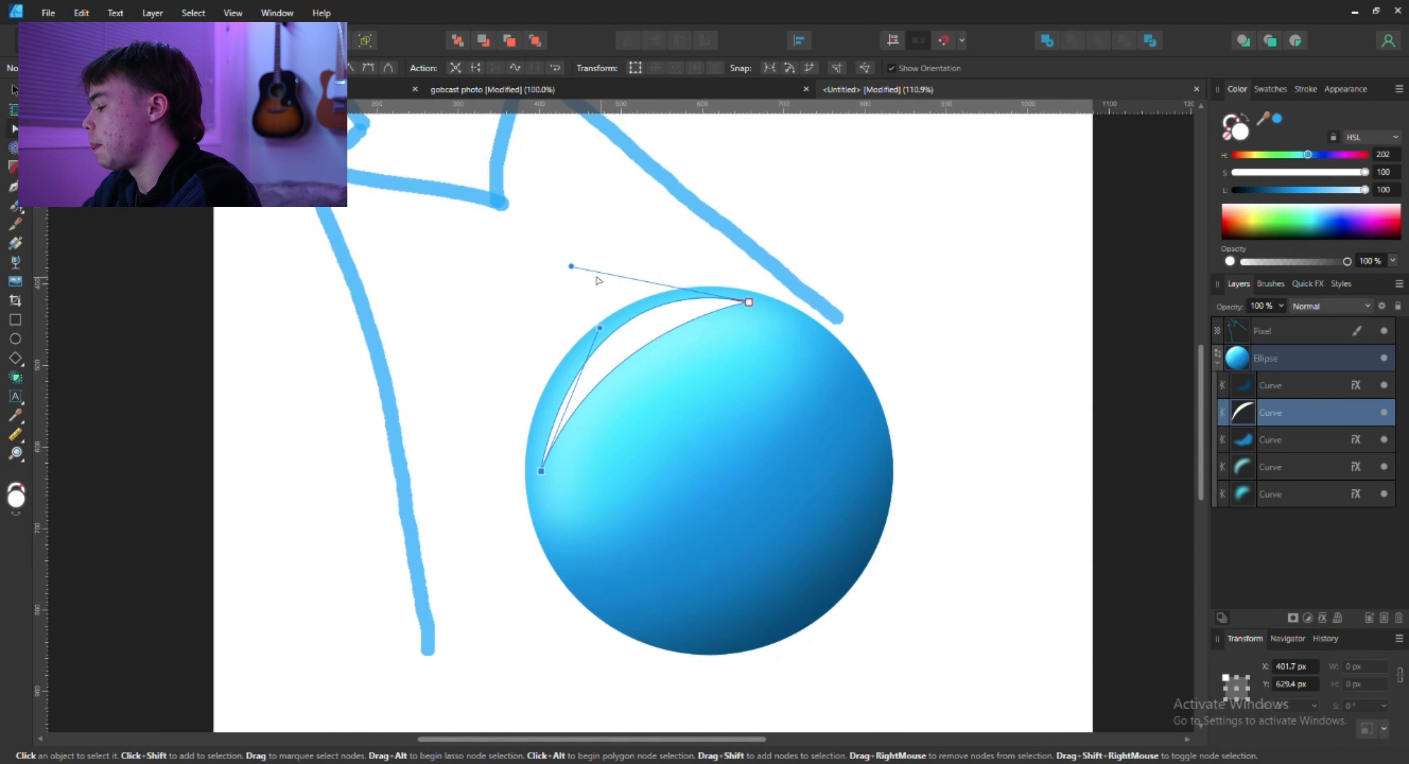
Draw a narrow slanted four-sided bar across the crescent with the Pen tool and fill it white.
{"action": "key", "text": "p"}
{"action": "left_click", "coordinate": [621, 253]}
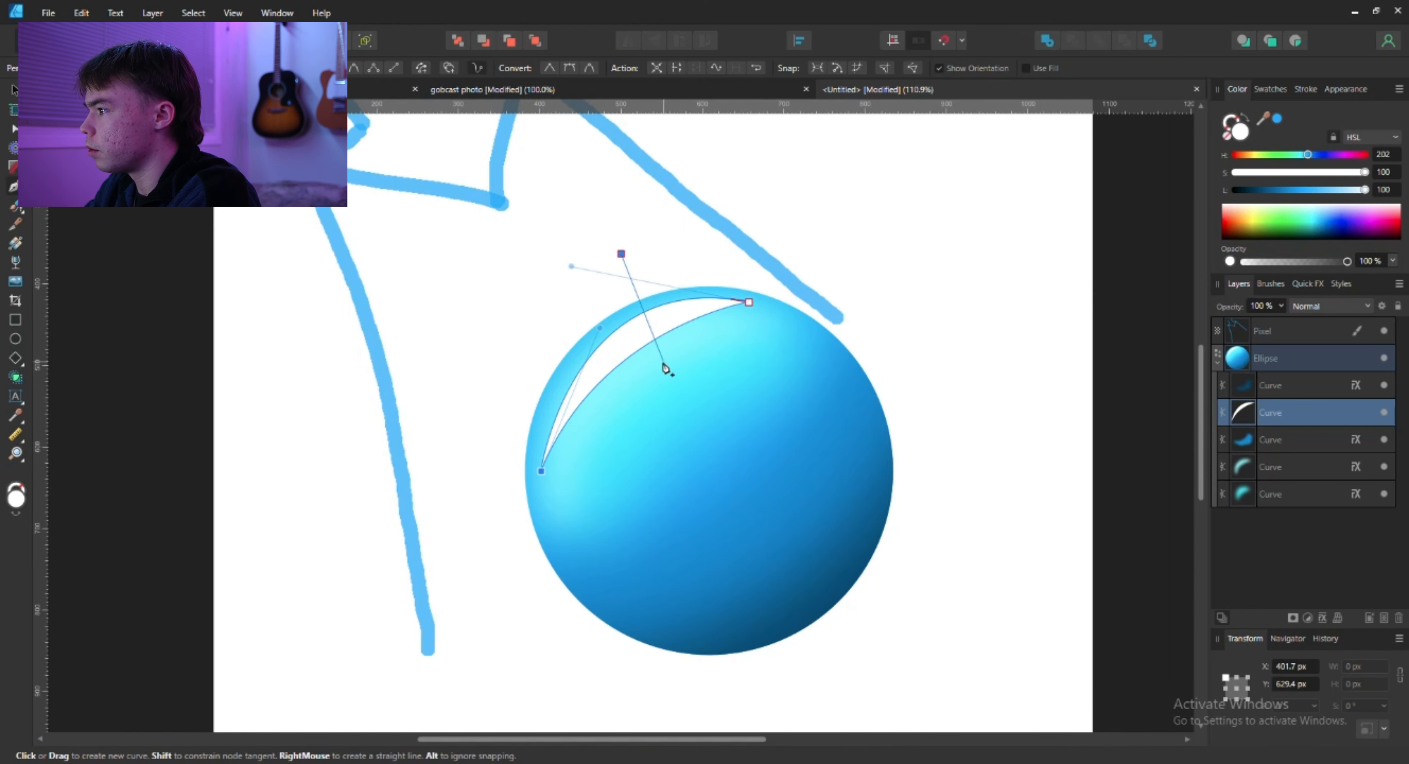
{"action": "left_click", "coordinate": [675, 368]}
{"action": "left_click_drag", "start_coordinate": [654, 381], "coordinate": [601, 262]}
{"action": "left_click", "coordinate": [601, 261]}
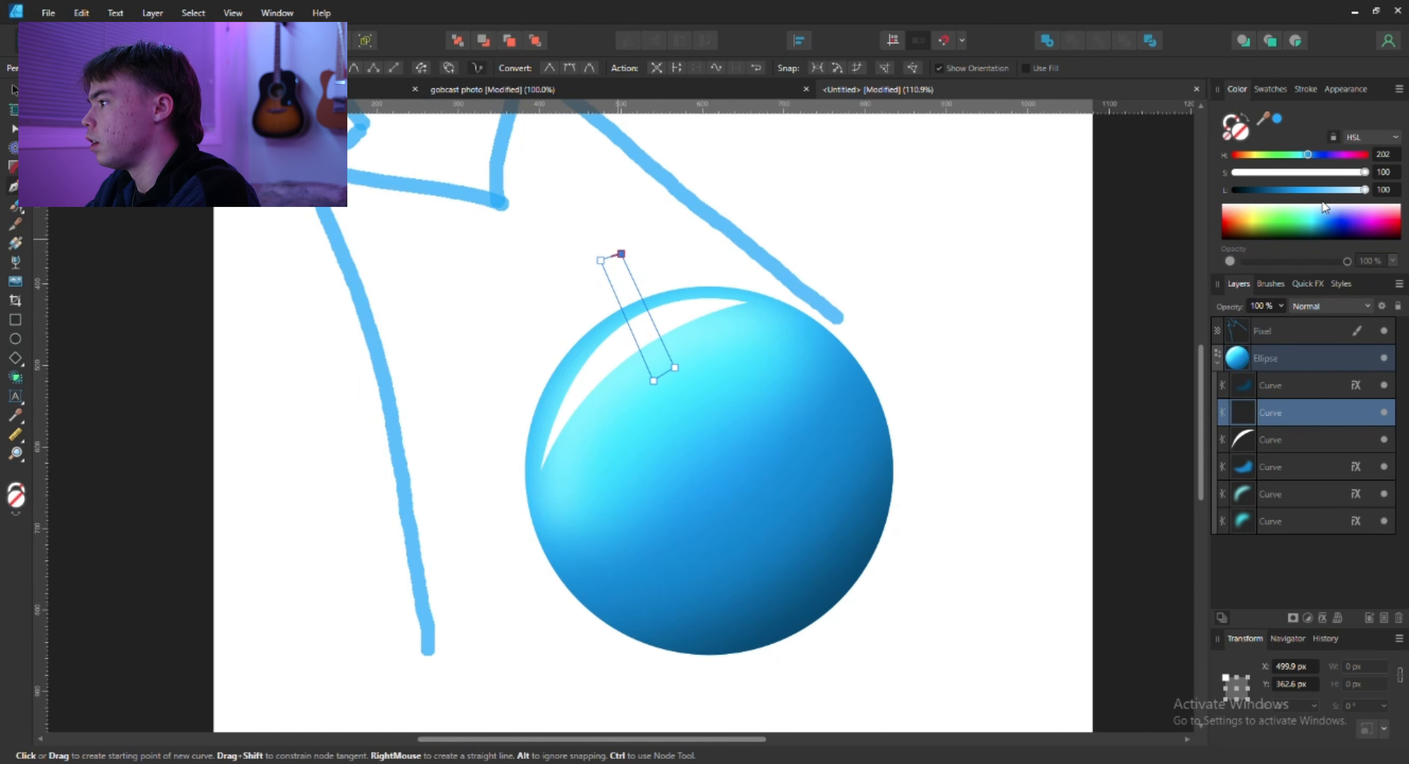
{"action": "left_click", "coordinate": [1368, 193]}
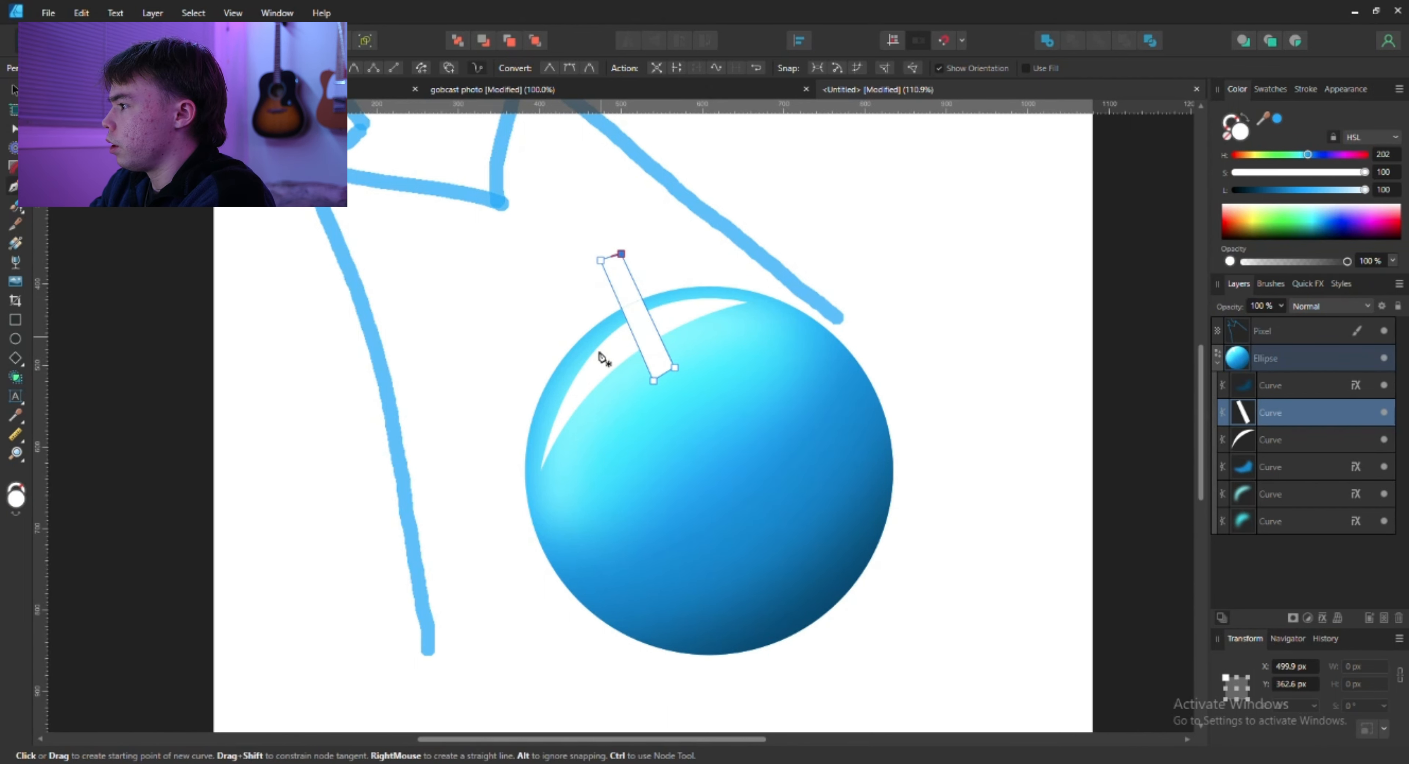
Subtract the slanted bar from the white crescent to split it into two pieces.
{"action": "left_click", "coordinate": [1294, 450], "text": "shift"}
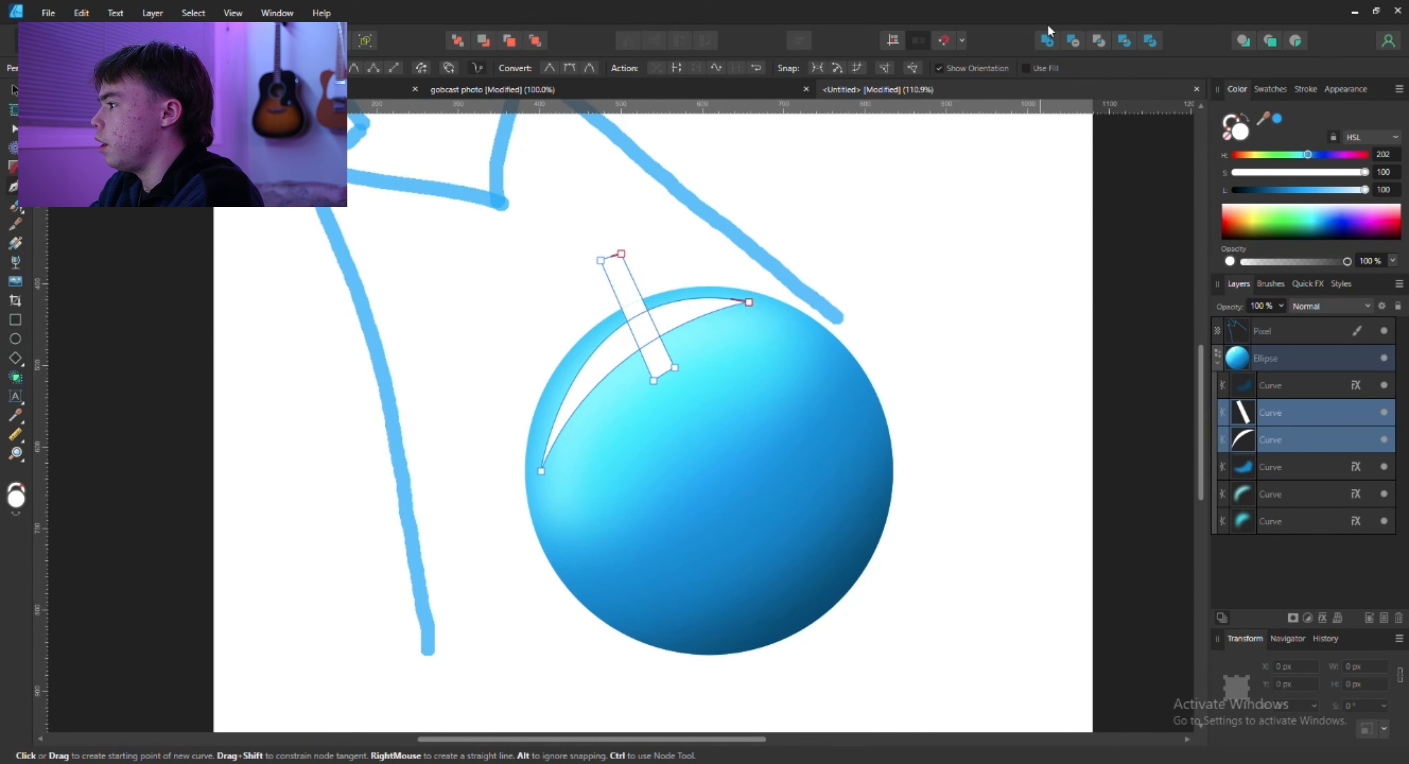
{"action": "left_click", "coordinate": [1075, 42]}
{"action": "key", "text": "space"}
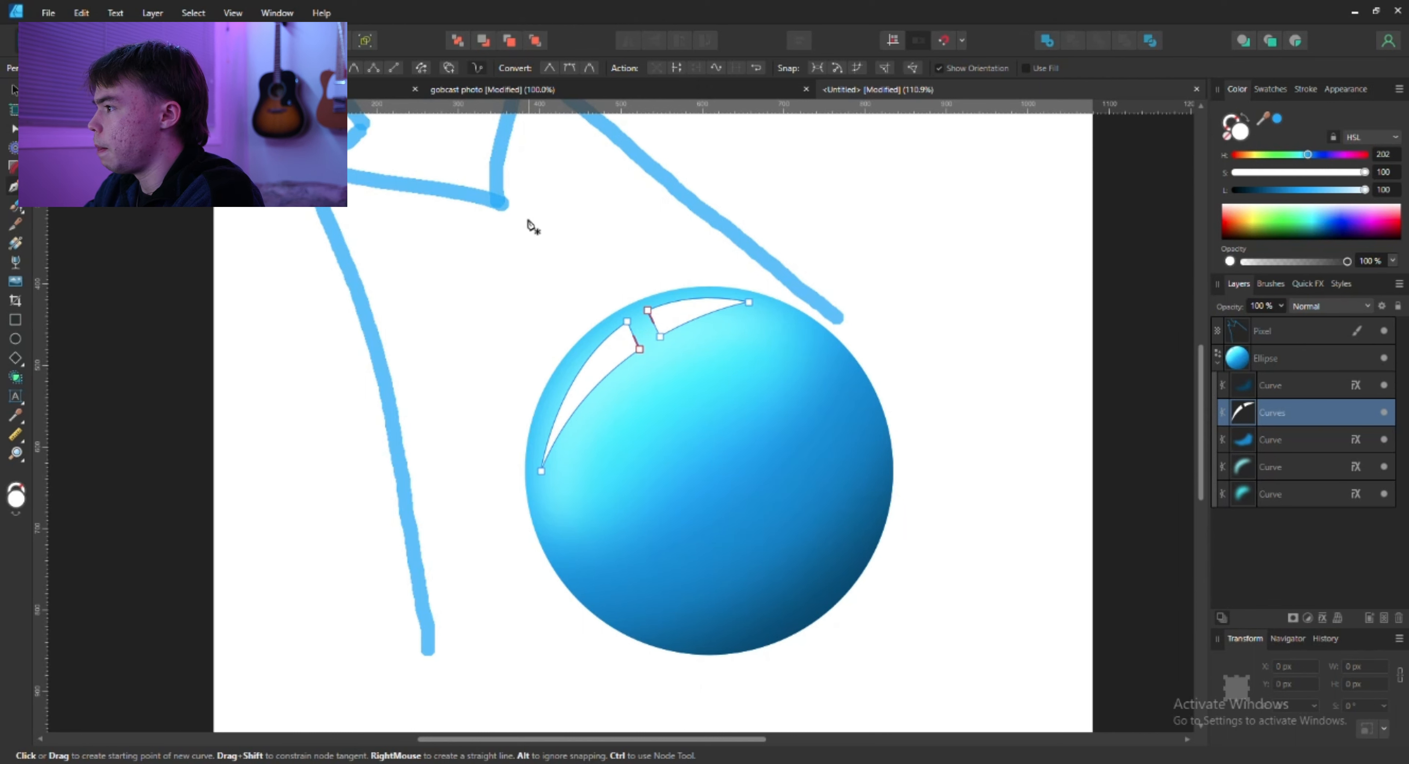
Apply a linear transparency to the split highlight, running from near the arrow's inner corner through its gap to just past the sphere's centre.
{"action": "key", "text": "space"}
{"action": "left_click_drag", "start_coordinate": [622, 320], "coordinate": [618, 407]}
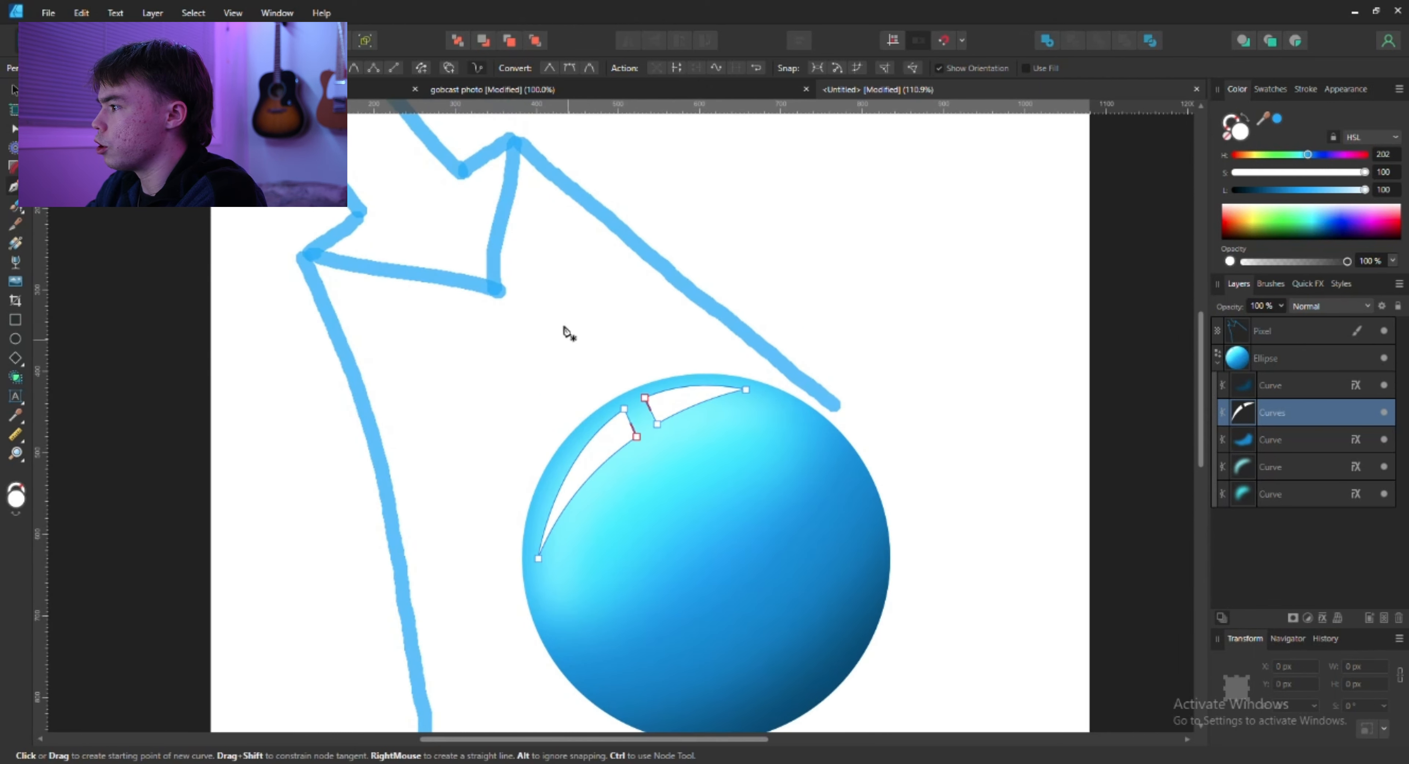
{"action": "key", "text": "y"}
{"action": "left_click_drag", "start_coordinate": [524, 168], "coordinate": [742, 657]}
{"action": "key", "text": "space"}
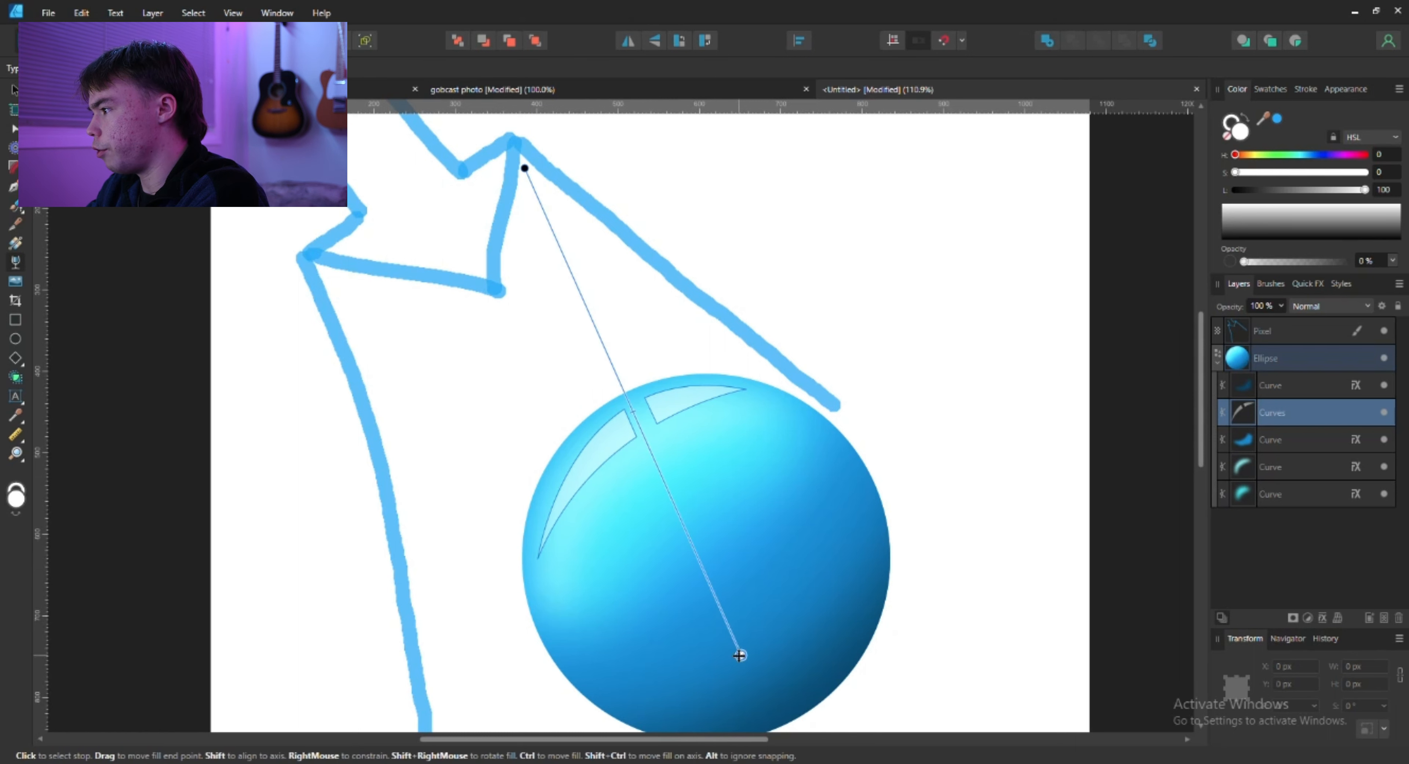
{"action": "left_click_drag", "start_coordinate": [739, 655], "coordinate": [681, 516]}
{"action": "key", "text": "space"}
{"action": "key", "text": "space"}
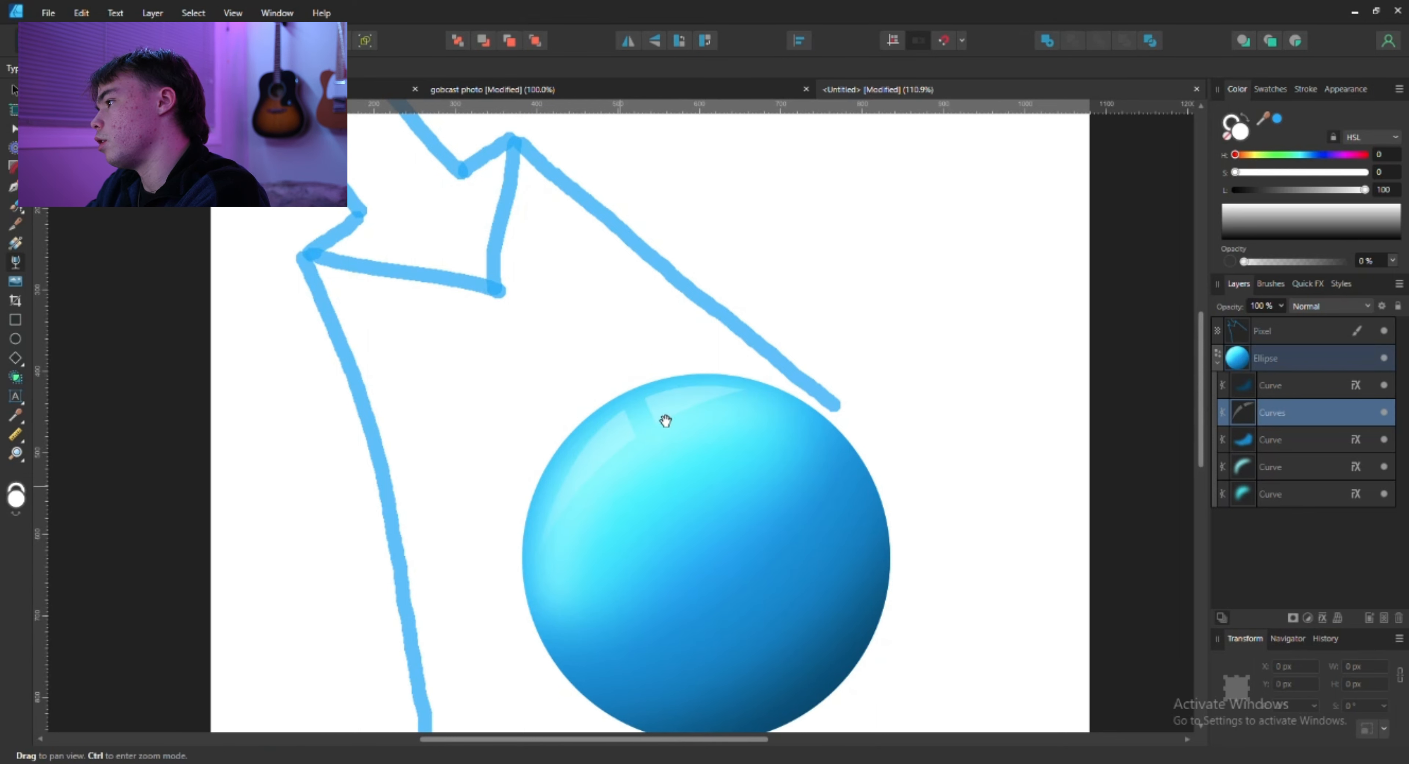
{"action": "left_click_drag", "start_coordinate": [683, 516], "coordinate": [730, 585]}
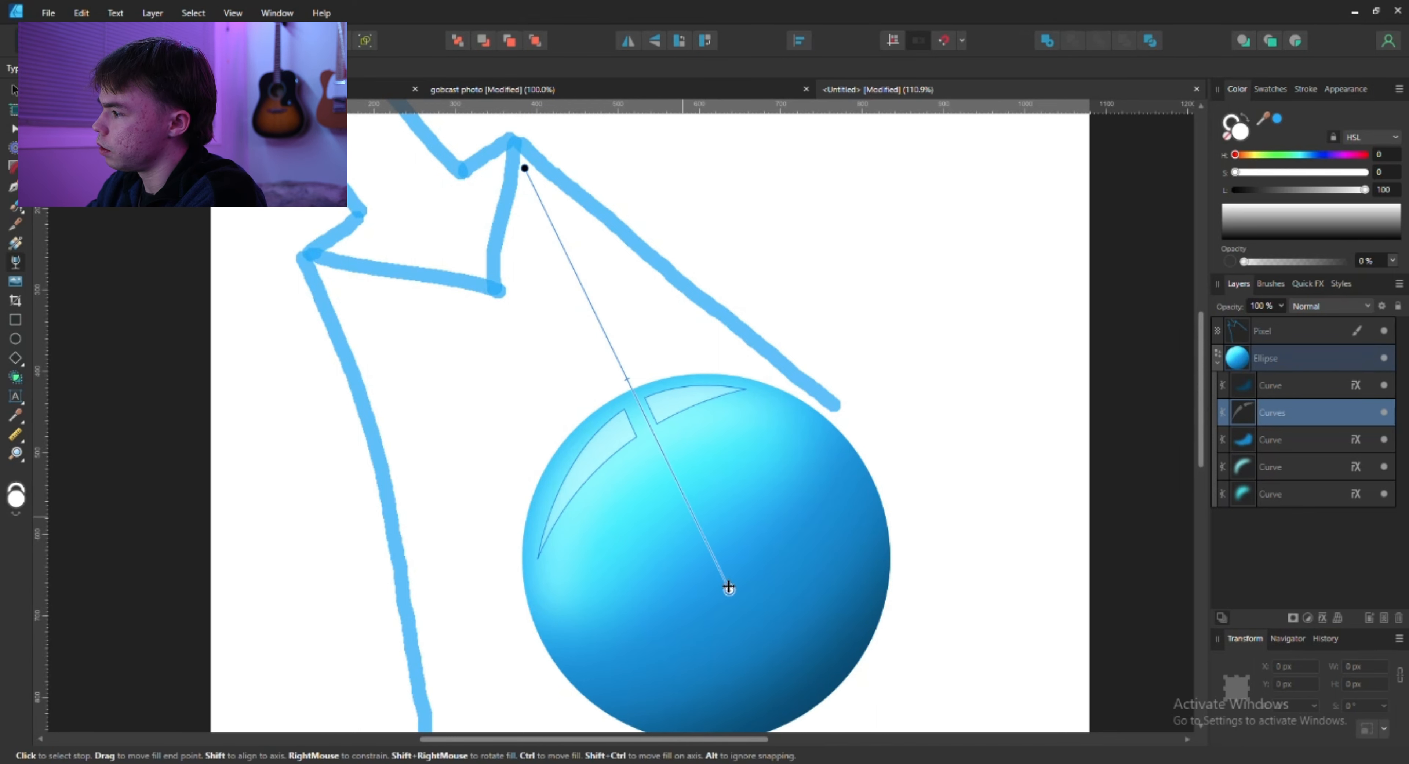
{"action": "key", "text": "space"}
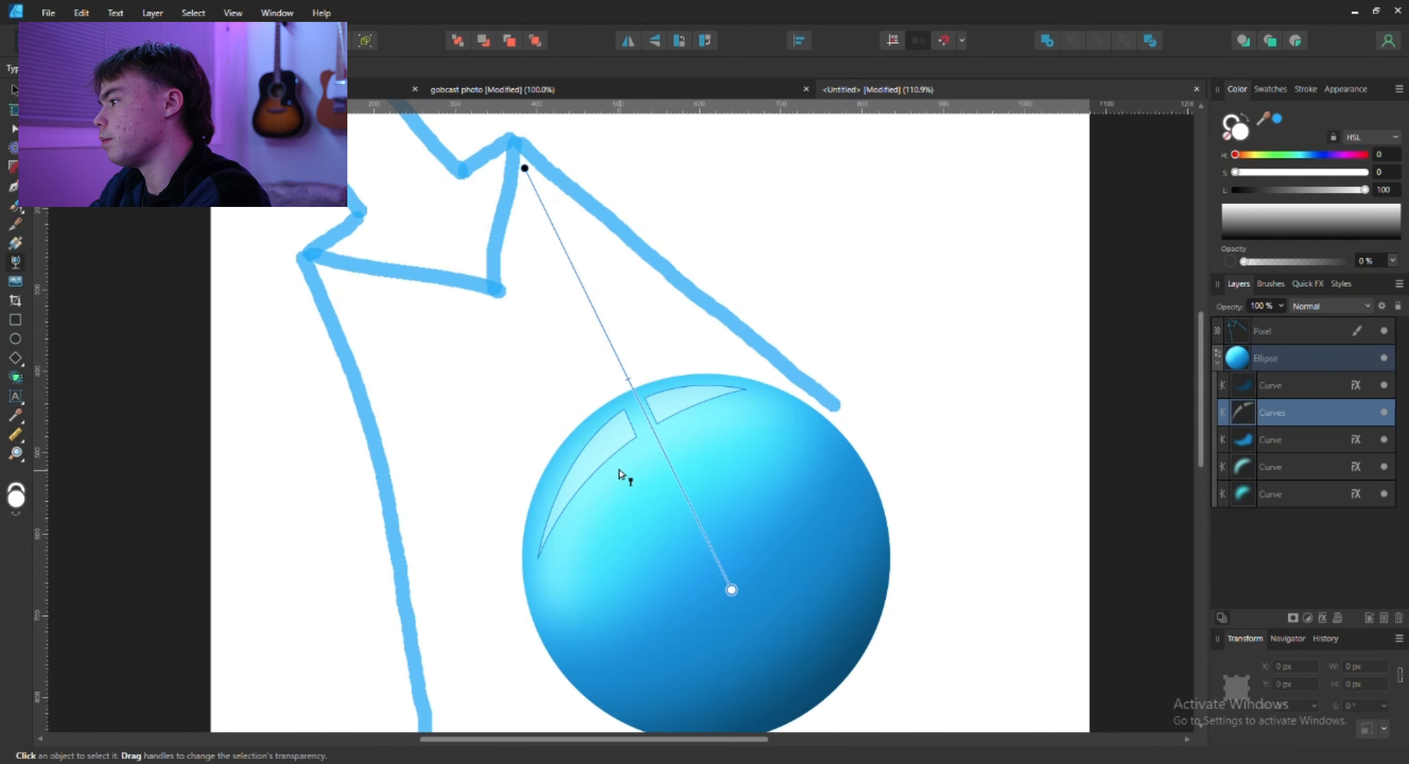
Hide the Pixel layer containing the light-direction arrow and view the finished sphere up close.
{"action": "key", "text": "ctrl+space"}
{"action": "left_click_drag", "start_coordinate": [791, 502], "coordinate": [635, 513]}
{"action": "key", "text": "space"}
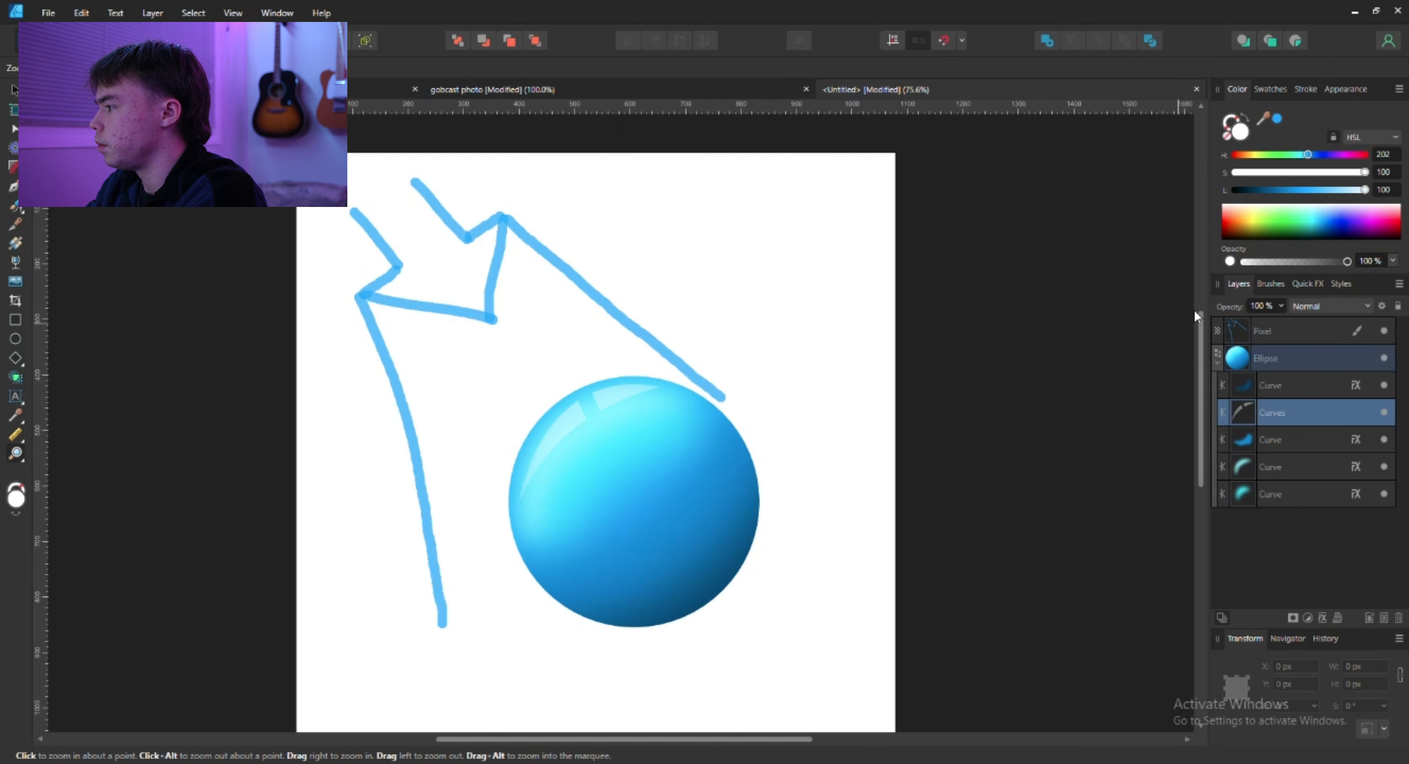
{"action": "left_click", "coordinate": [1314, 331]}
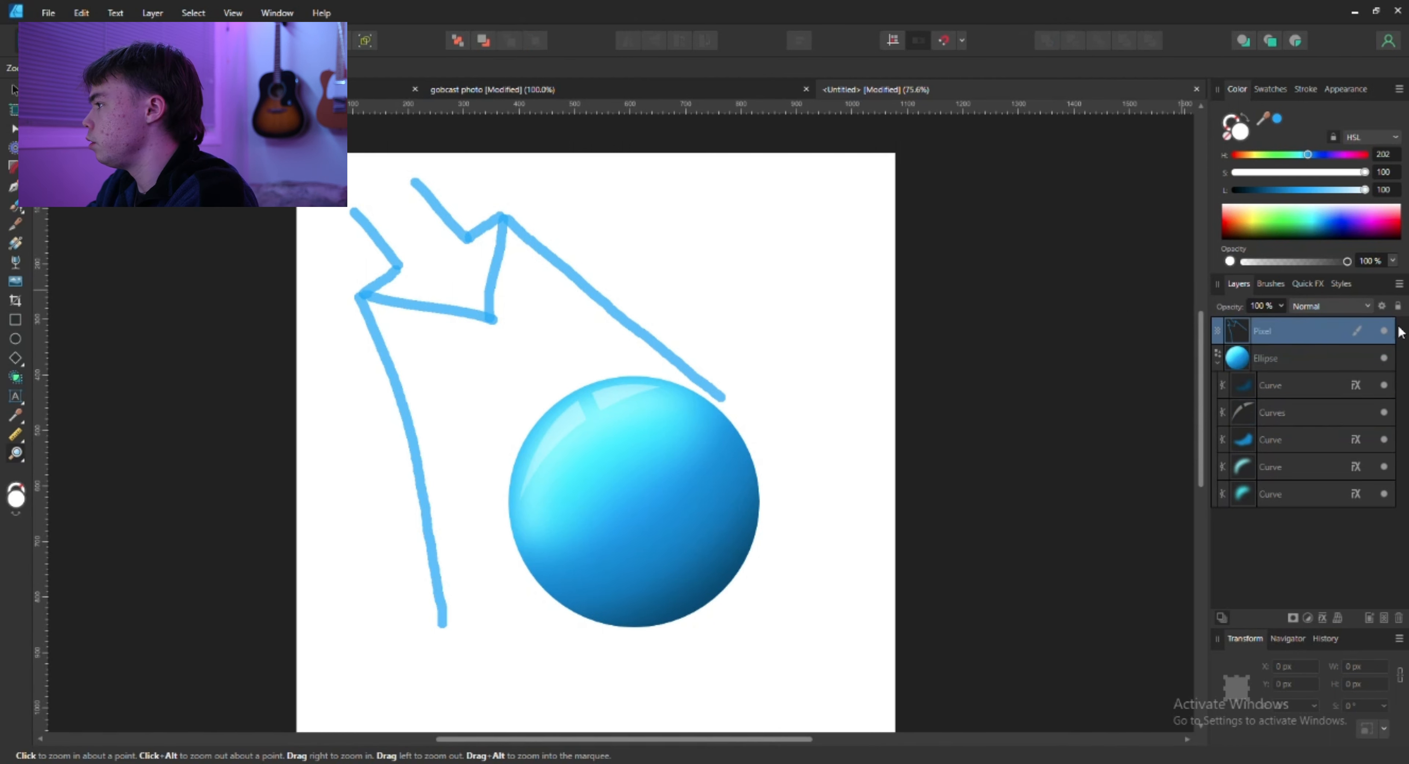
{"action": "left_click", "coordinate": [1384, 331]}
{"action": "key", "text": "space"}
{"action": "left_click_drag", "start_coordinate": [597, 534], "coordinate": [579, 475]}
{"action": "key", "text": "y"}
{"action": "key", "text": "z"}
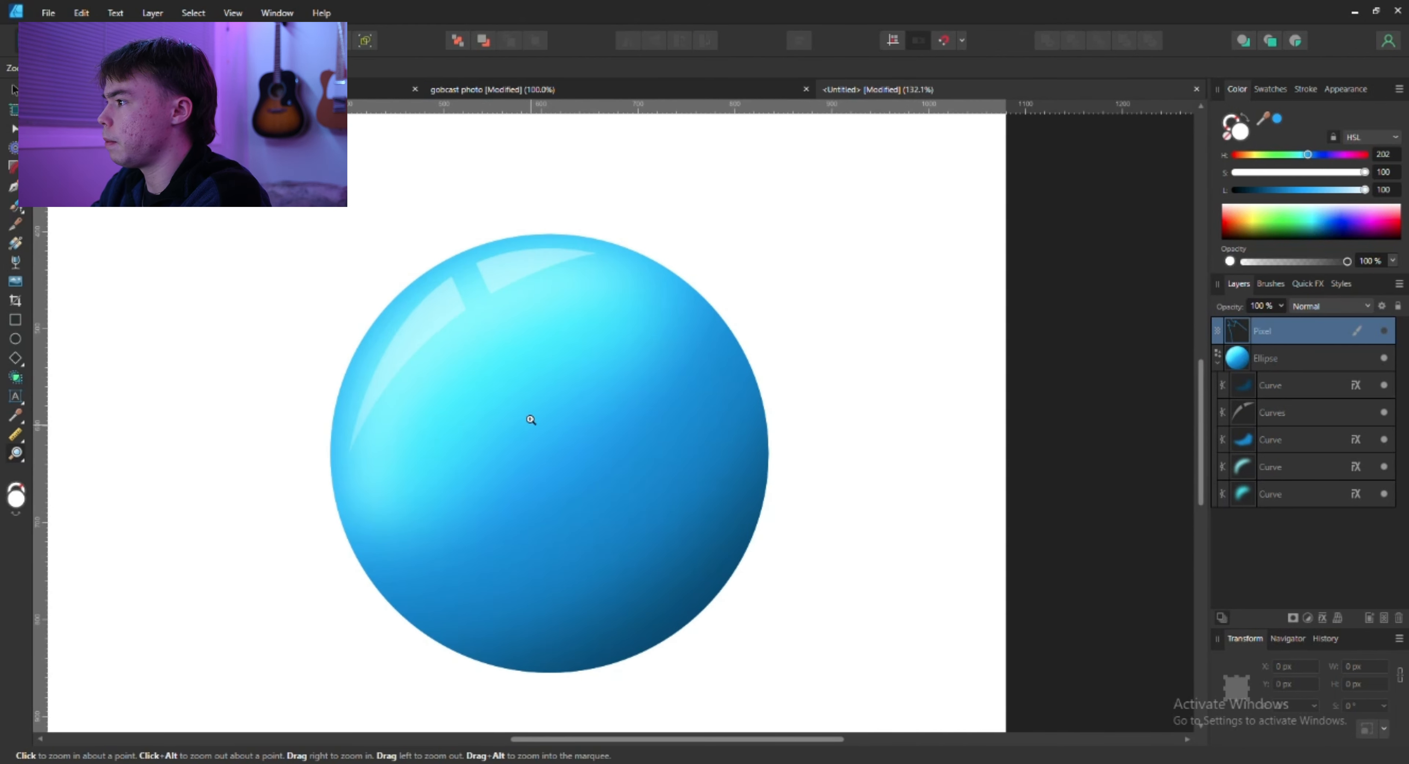